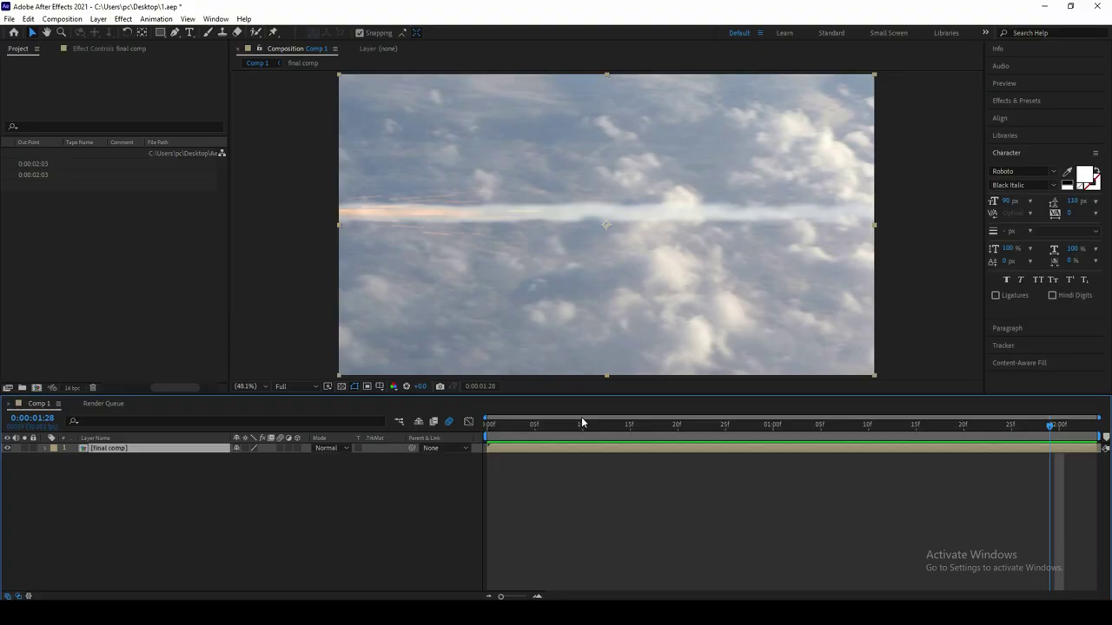
Step: Play back the finished missile composition as a preview
key(space)
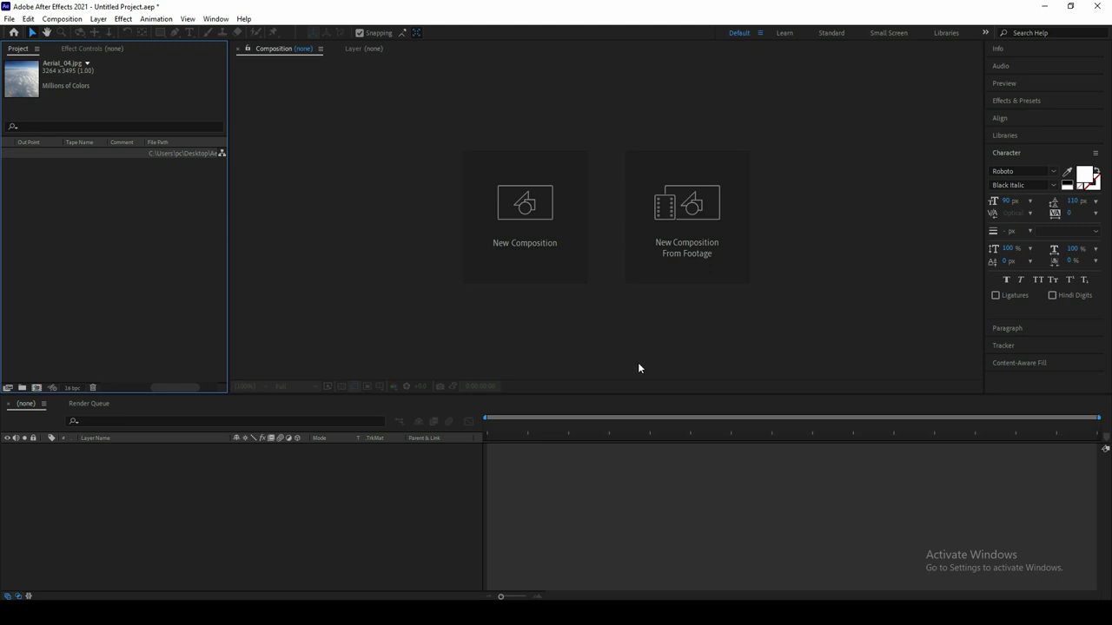
Step: Create a 1920×1080 comp named Missile and add Aerial_04.jpg as its first layer
click(543, 263)
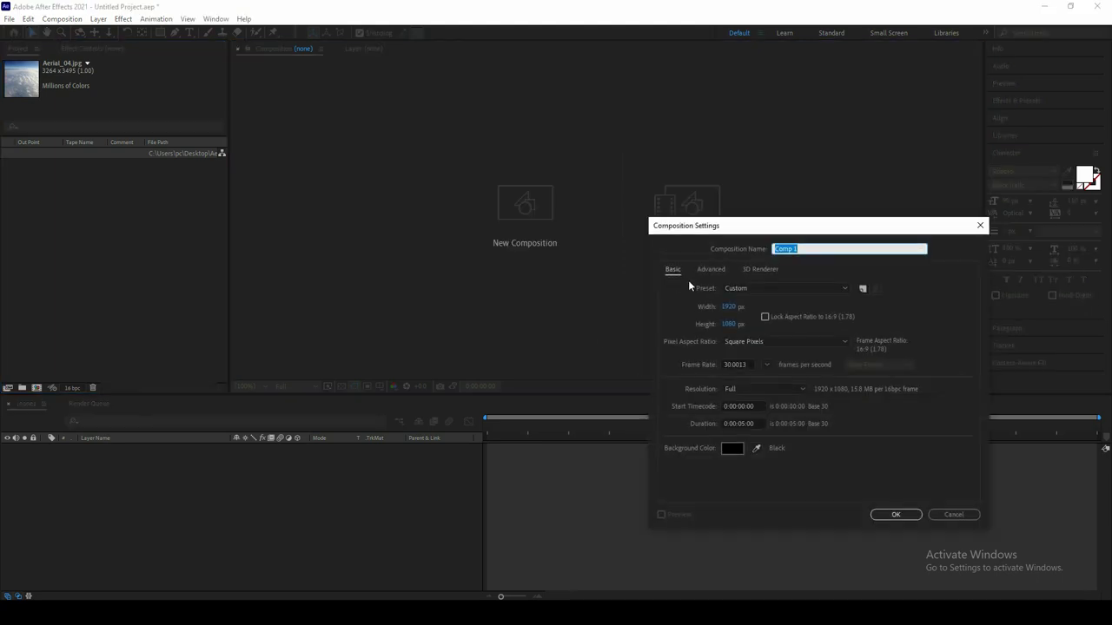
text(Missile)
click(892, 513)
drag(46, 154, 189, 481)
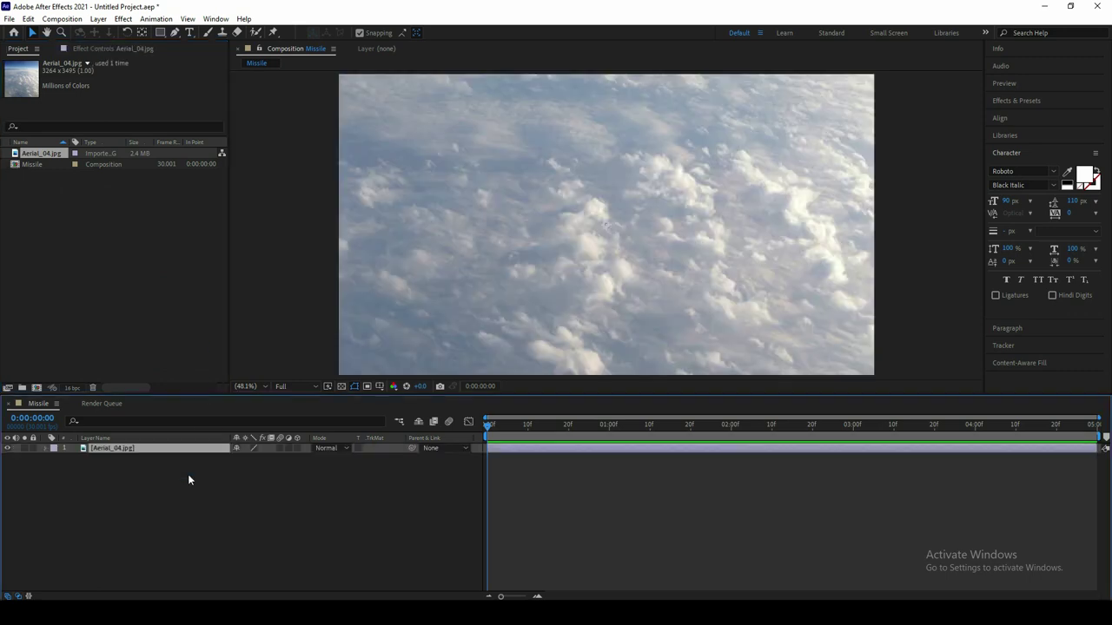
Step: Switch the Aerial_04.jpg layer to 3D and reselect it
click(296, 449)
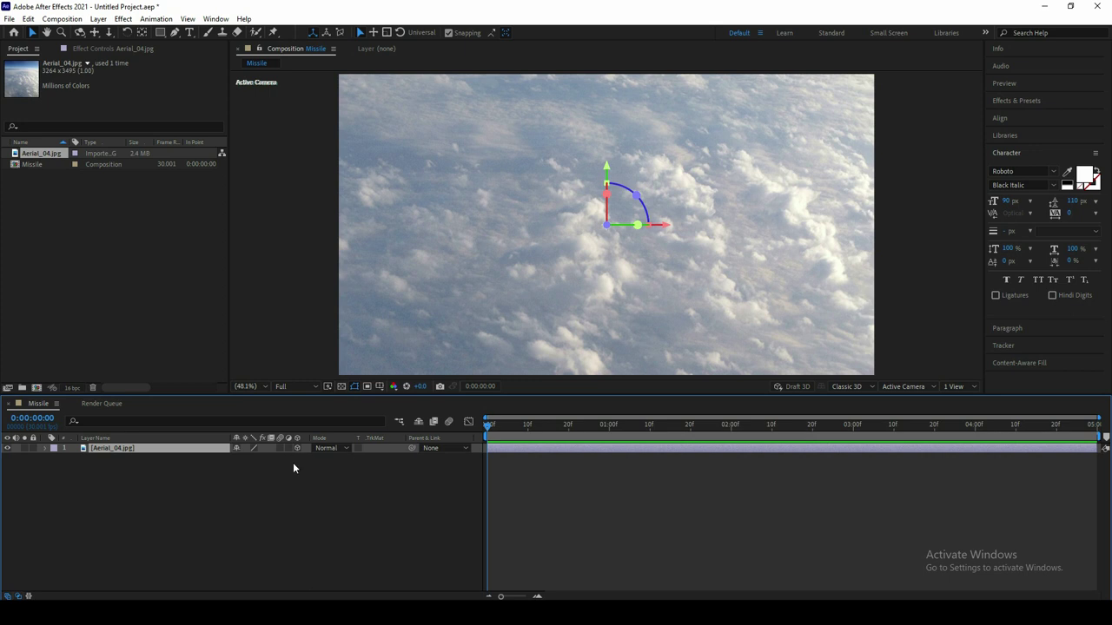
right_click(467, 435)
mouse_move(500, 472)
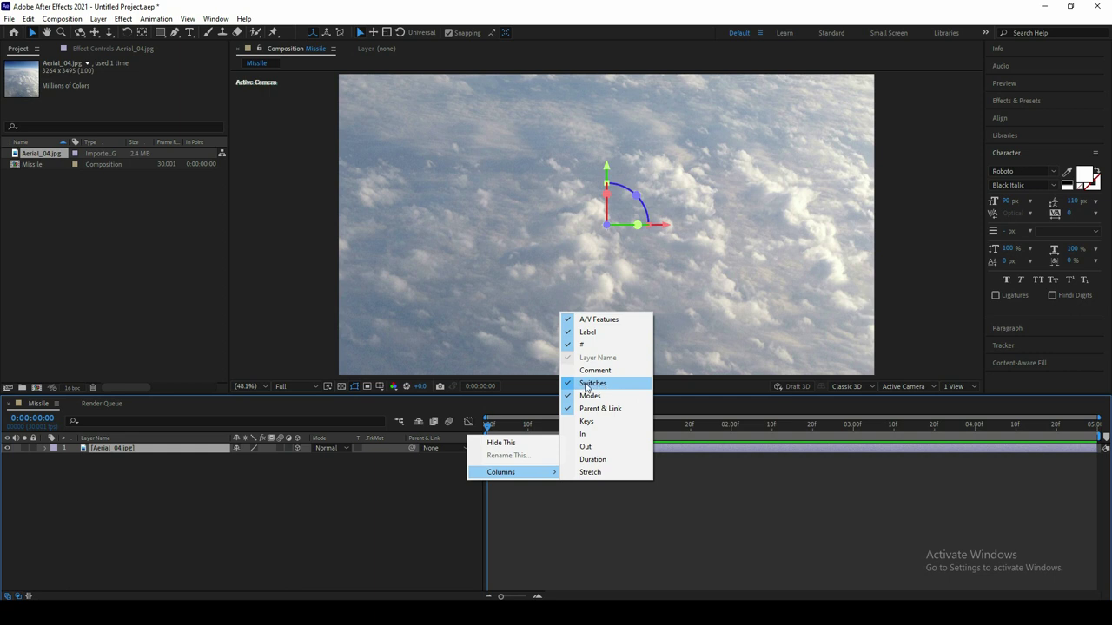
click(271, 518)
click(150, 450)
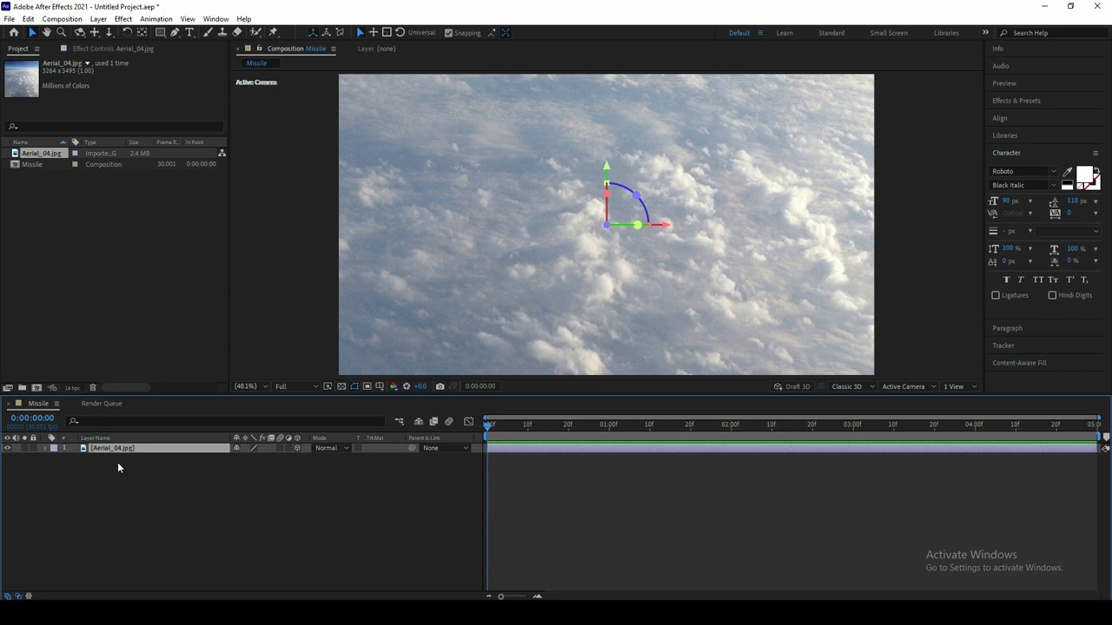
Step: Push the cloud layer far back to Position Z 10000
click(43, 449)
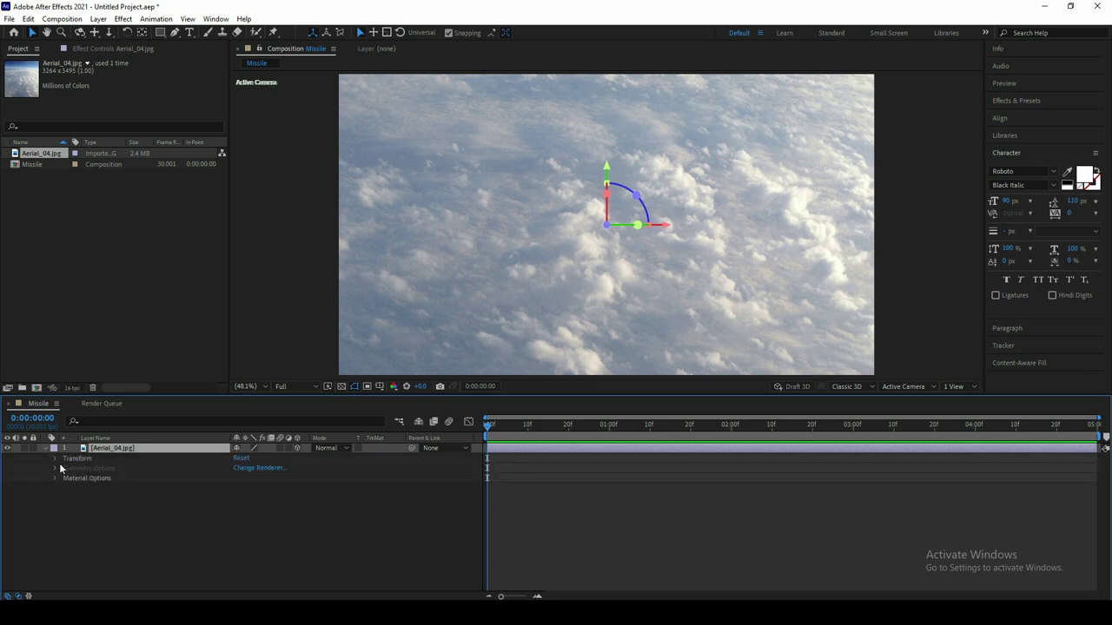
click(54, 458)
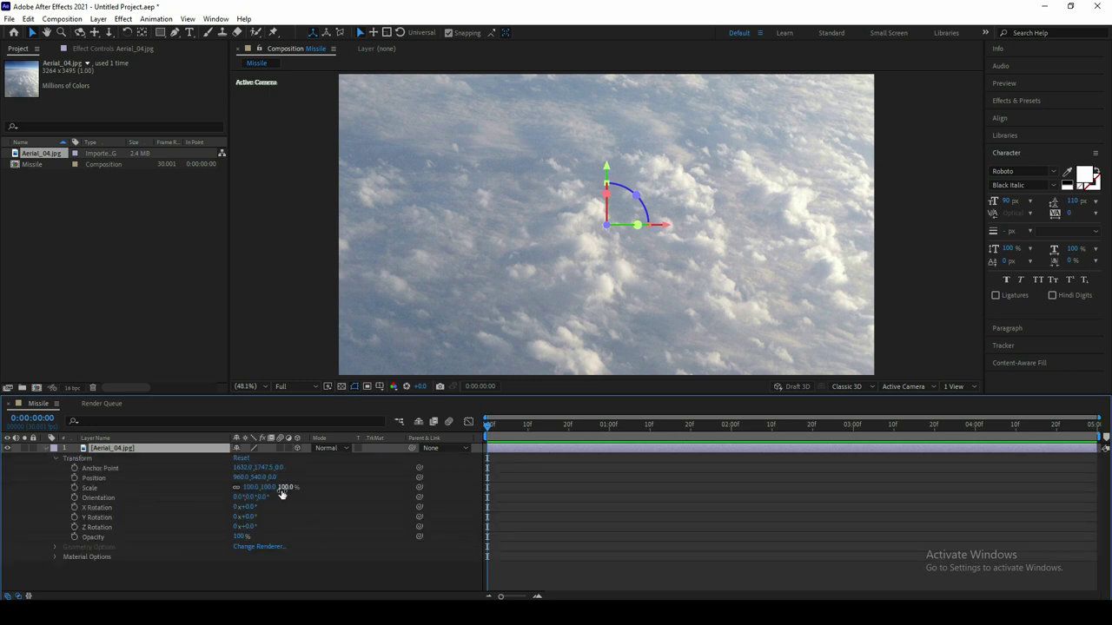
drag(273, 477, 396, 447)
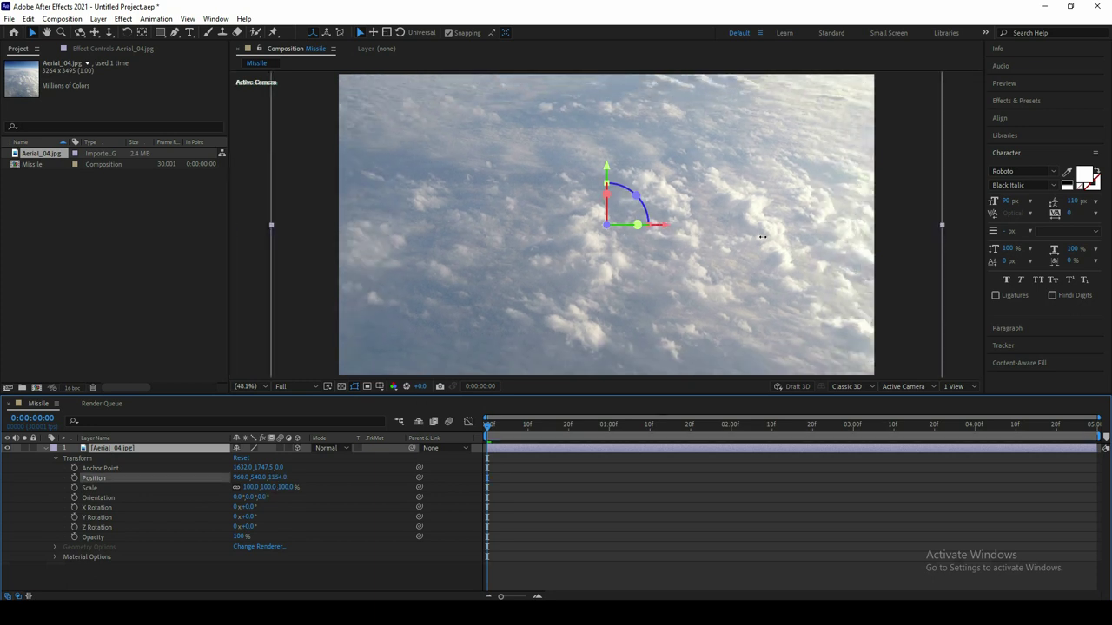
click(275, 476)
text(0)
key(Return)
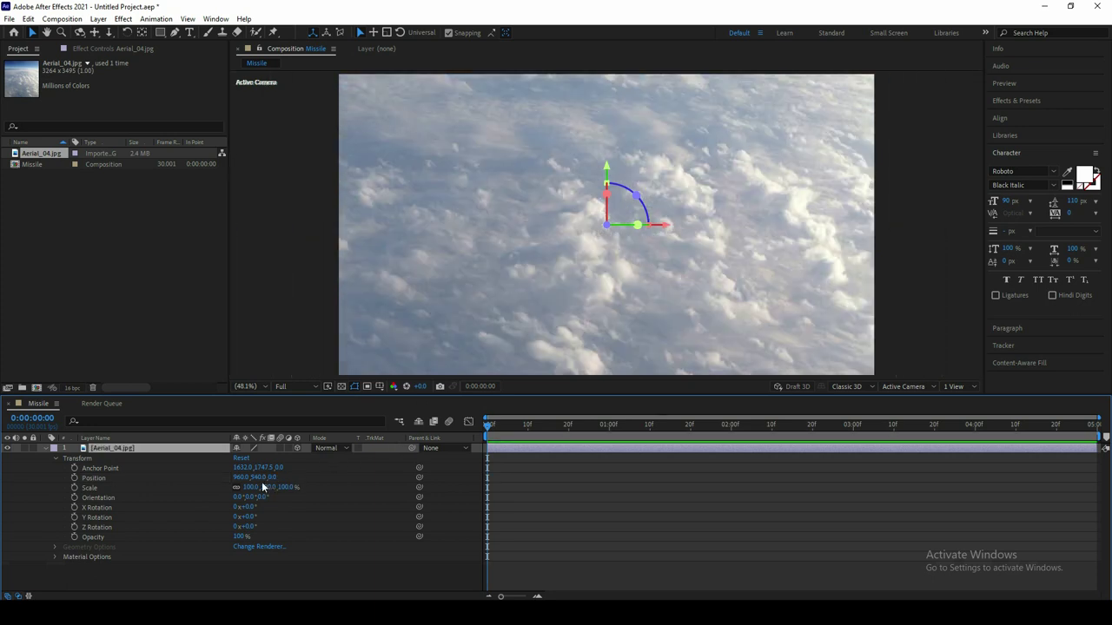
mouse_move(273, 477)
mouse_down()
mouse_move(280, 493)
mouse_move(362, 488)
mouse_up()
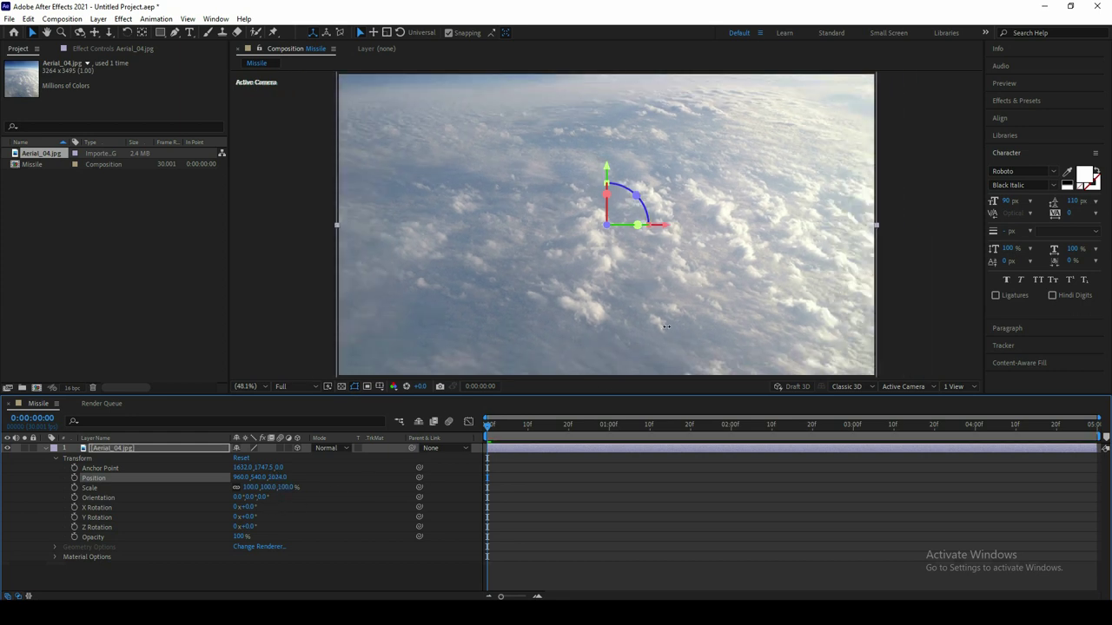
drag(274, 487, 280, 534)
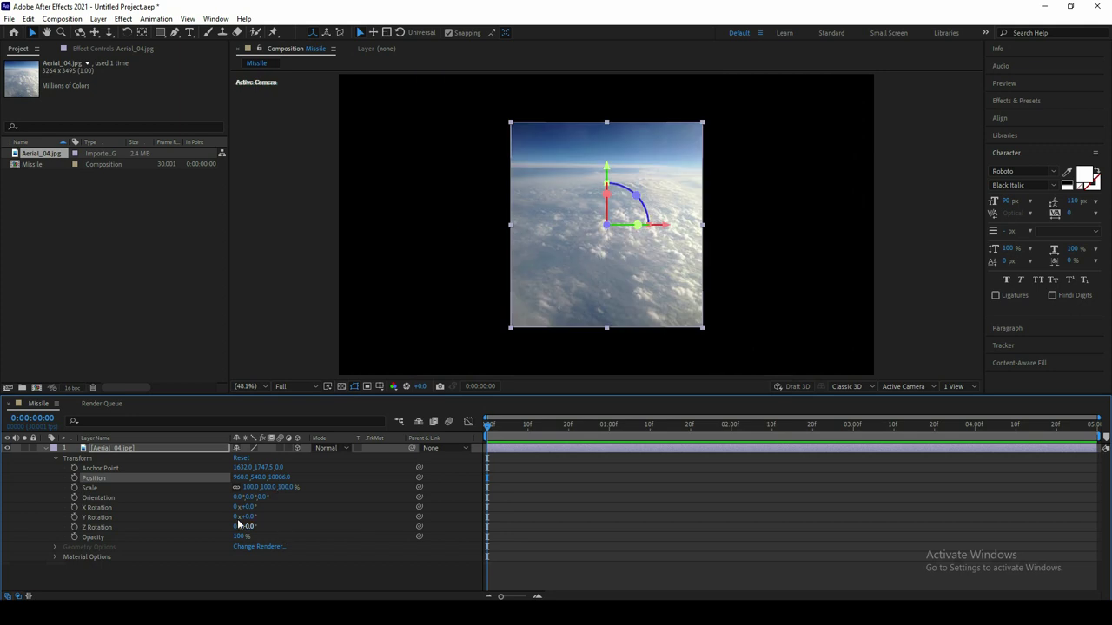
Step: Scale the clouds to about 476%, shift them left, and lock the layer
drag(251, 488, 577, 487)
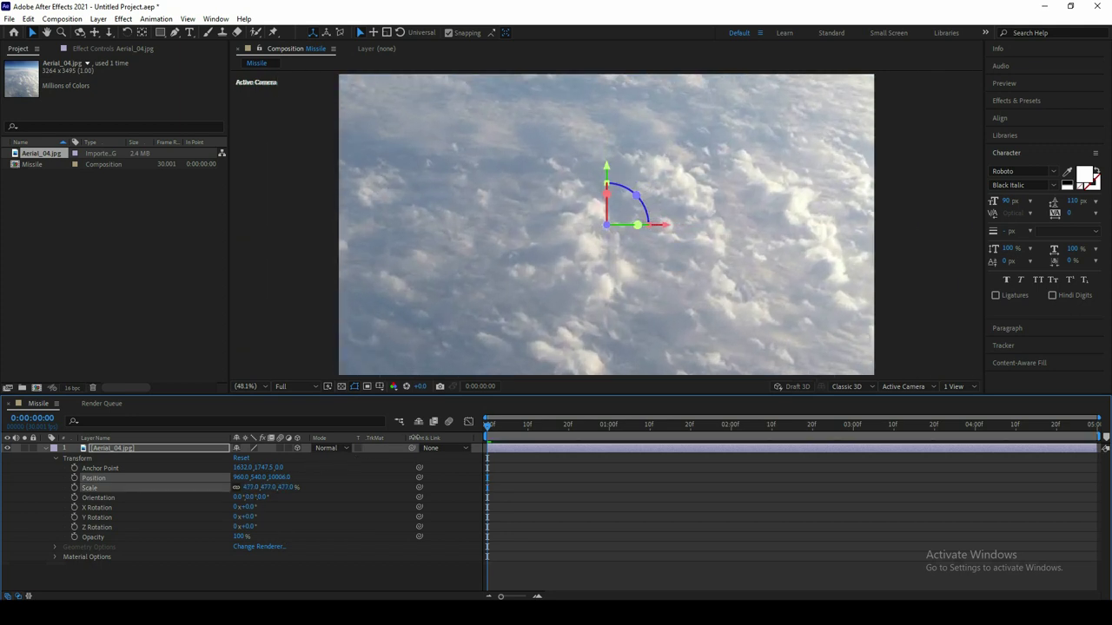
key(z)
alt+click(653, 210)
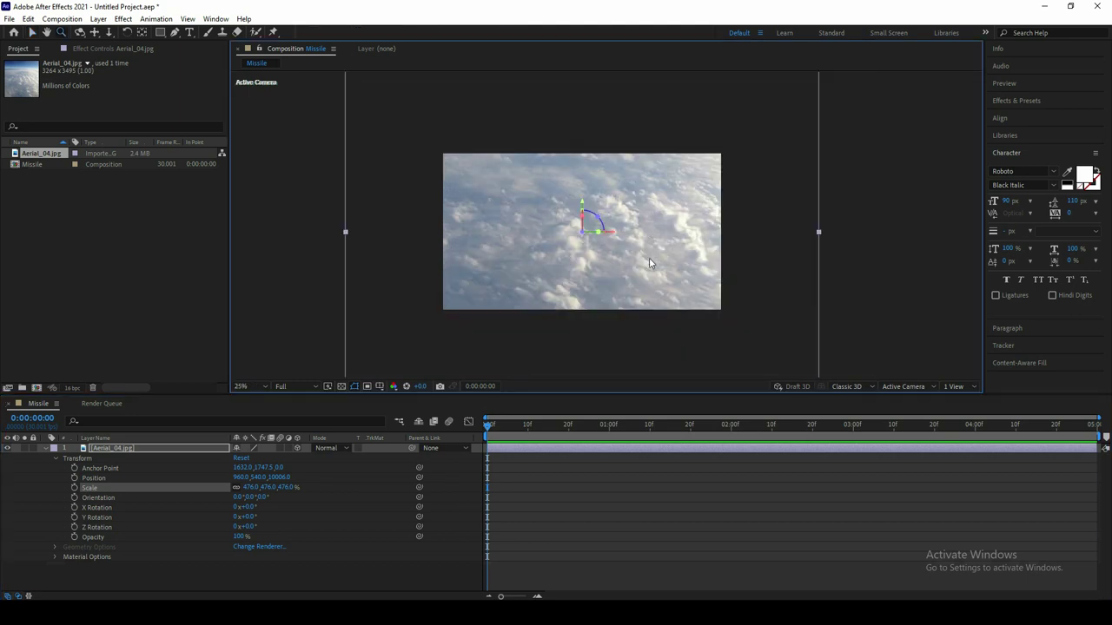
key(v)
drag(655, 263, 564, 266)
click(46, 448)
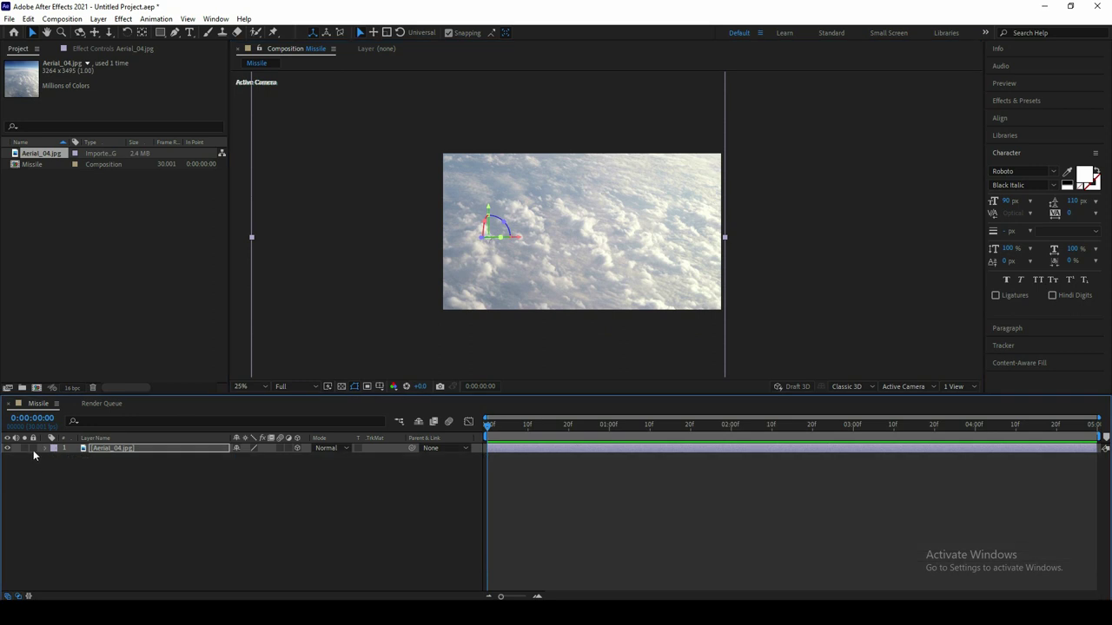
click(33, 449)
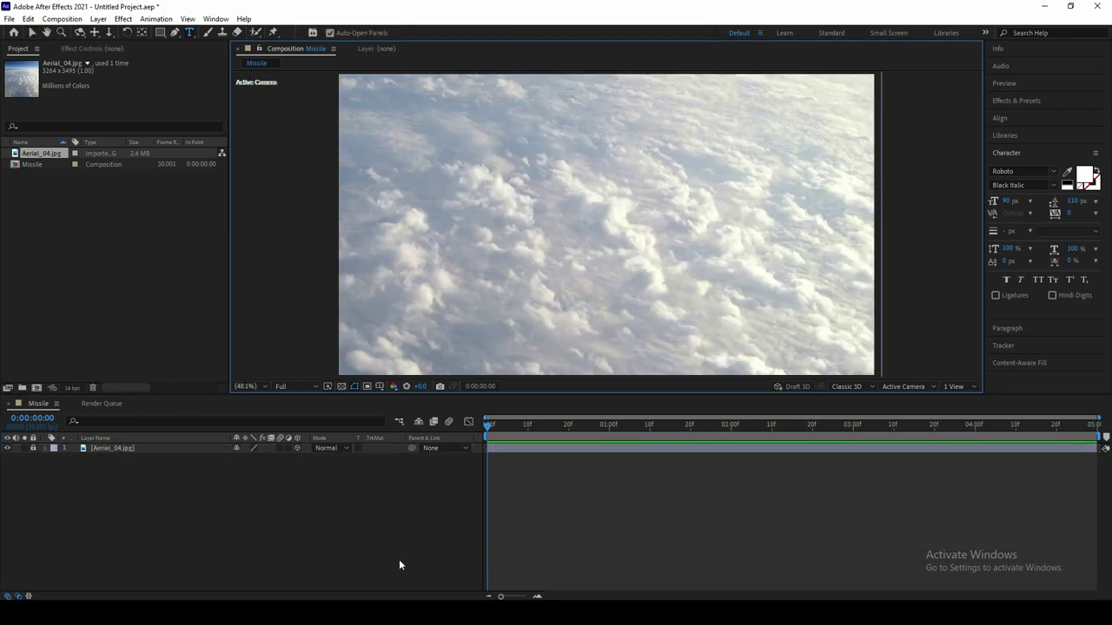
Step: Add a new solid layer named 'Element 3d' above the clouds
right_click(301, 477)
mouse_move(341, 355)
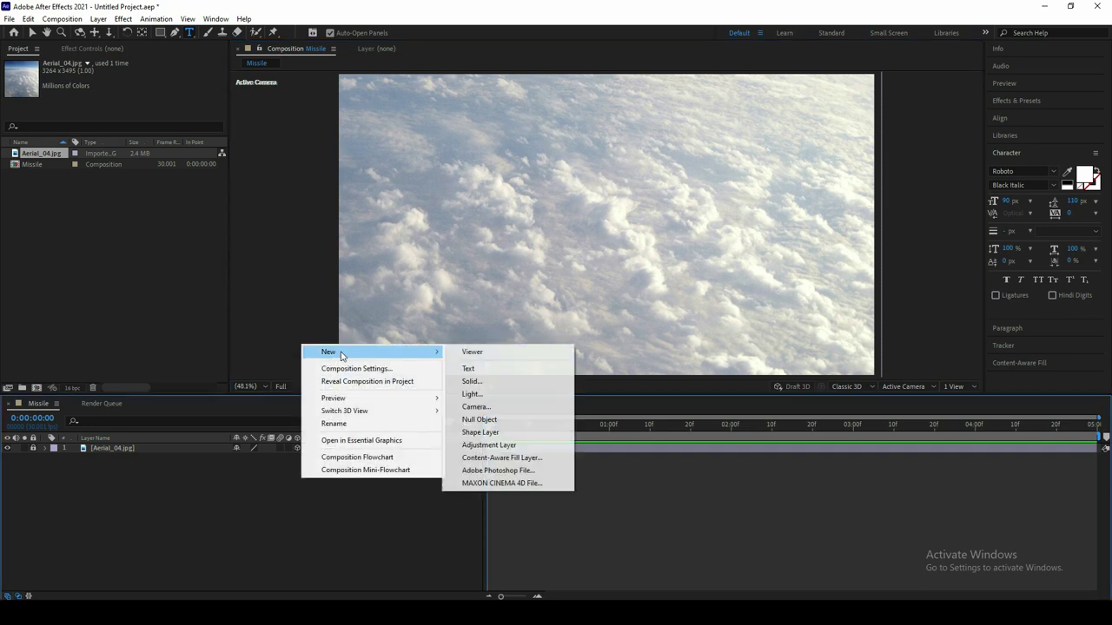
click(479, 380)
text(Element 3d)
key(Return)
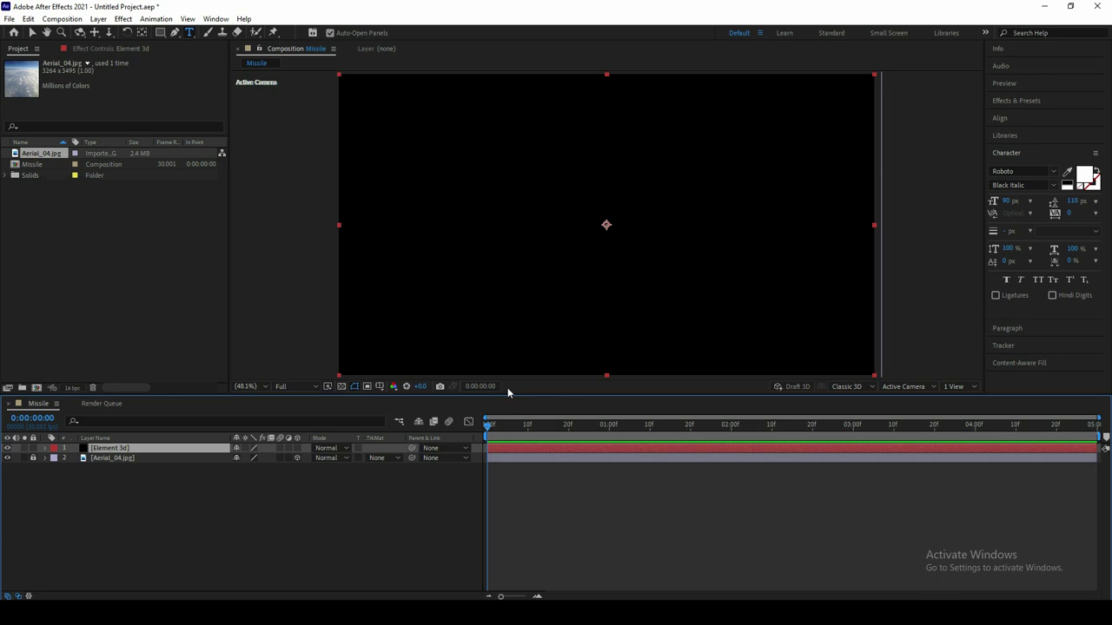
Step: Apply the Video Copilot Element effect to the Element 3d solid
click(243, 386)
click(32, 32)
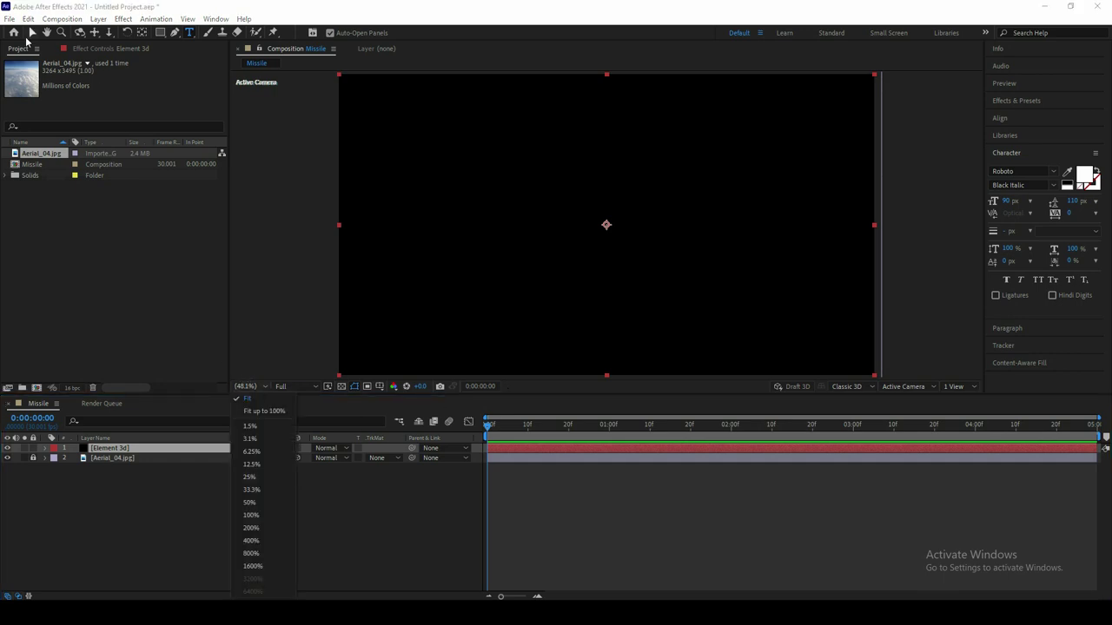
click(122, 18)
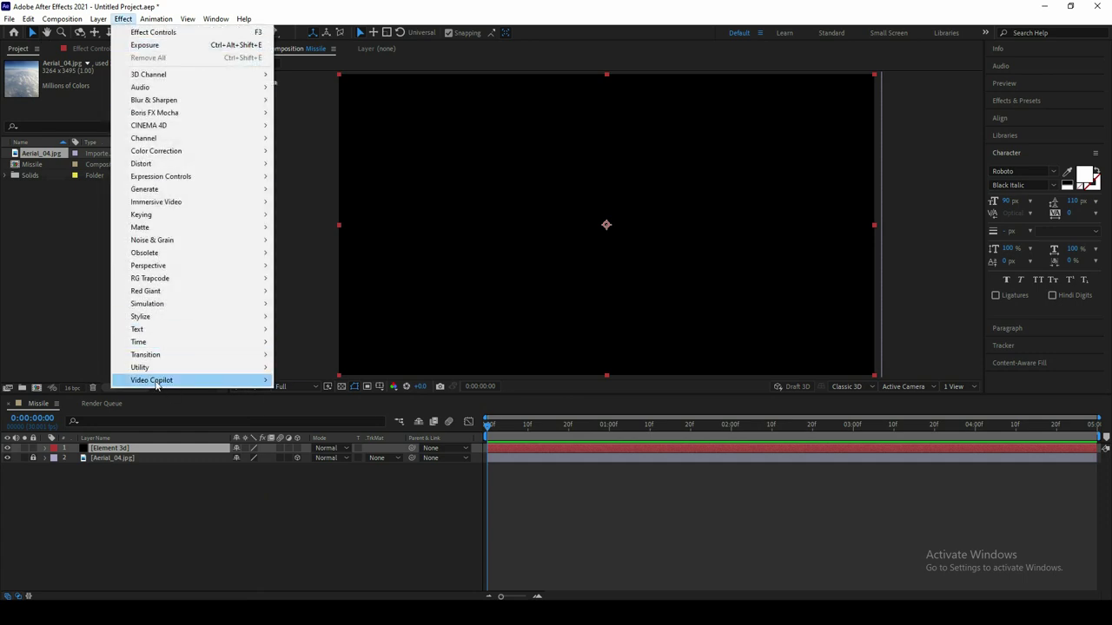
mouse_move(170, 383)
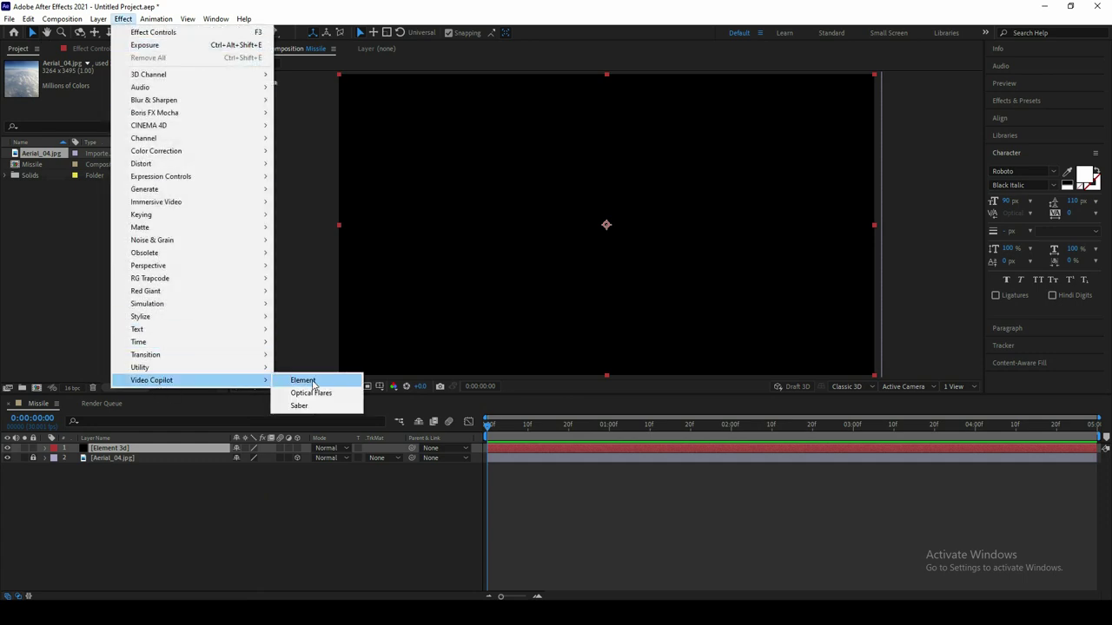
click(314, 382)
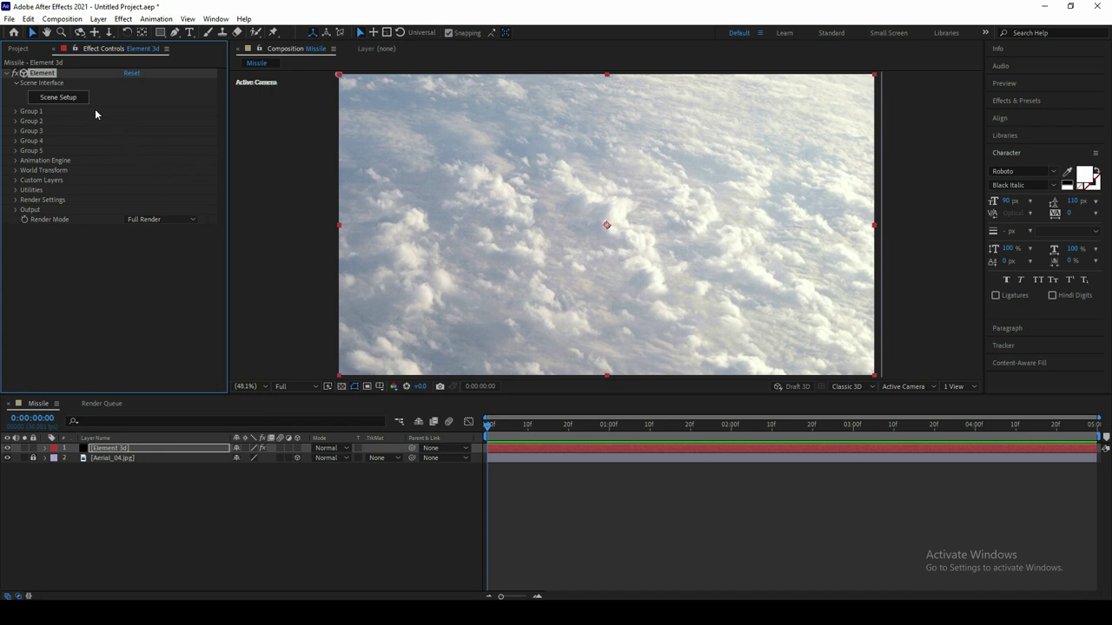
Step: In Scene Setup, load the Joint_Strike_03 model from the Jet_Strike collection
click(70, 96)
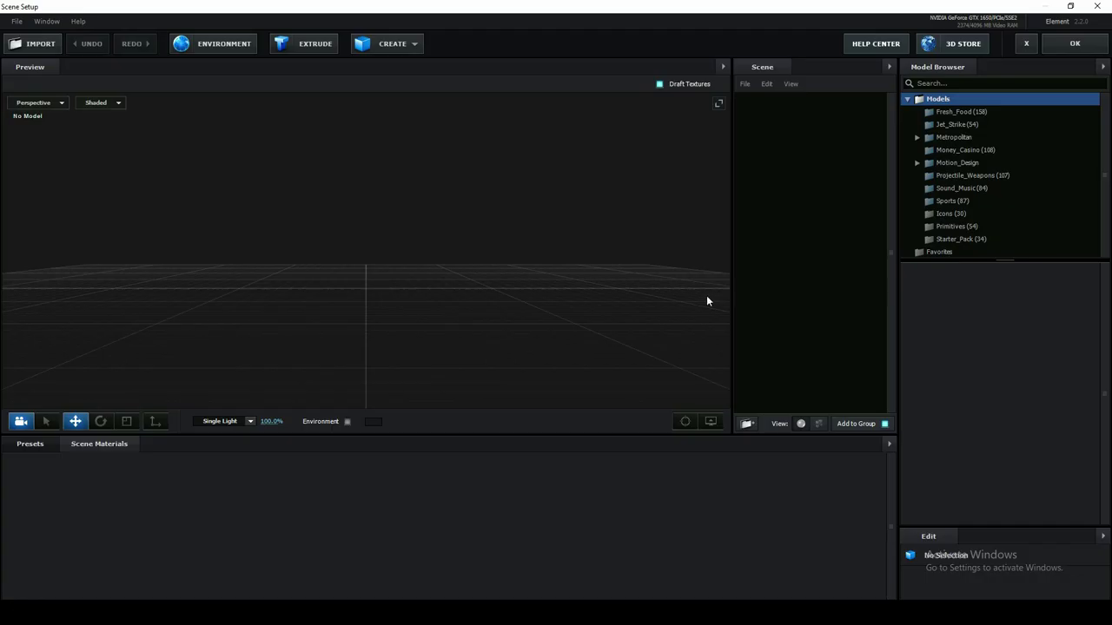
click(955, 125)
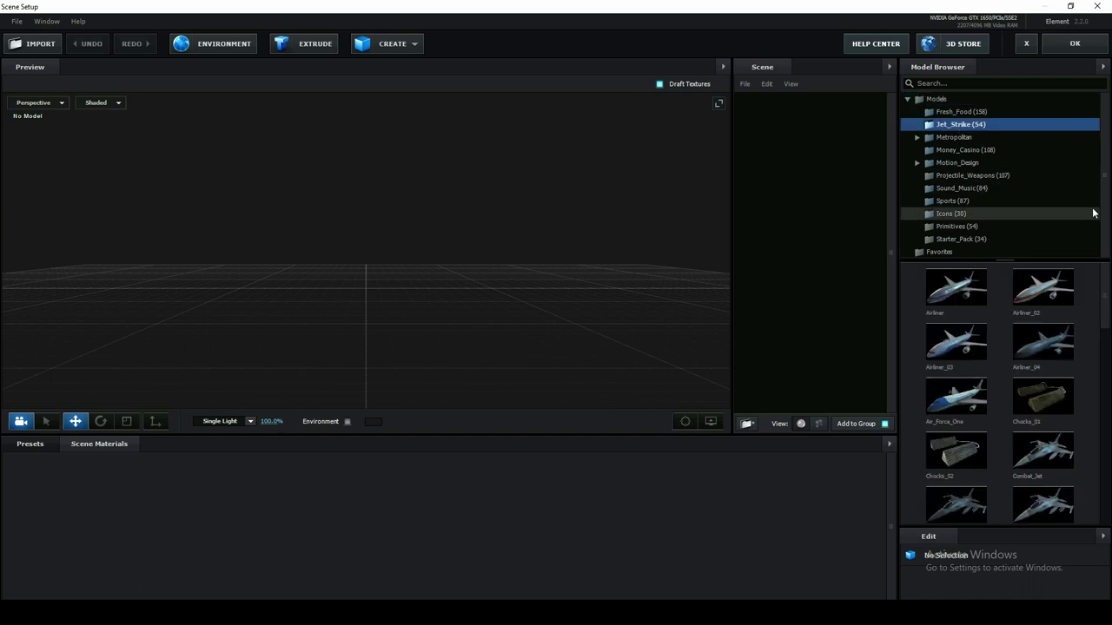
drag(1103, 318, 1106, 395)
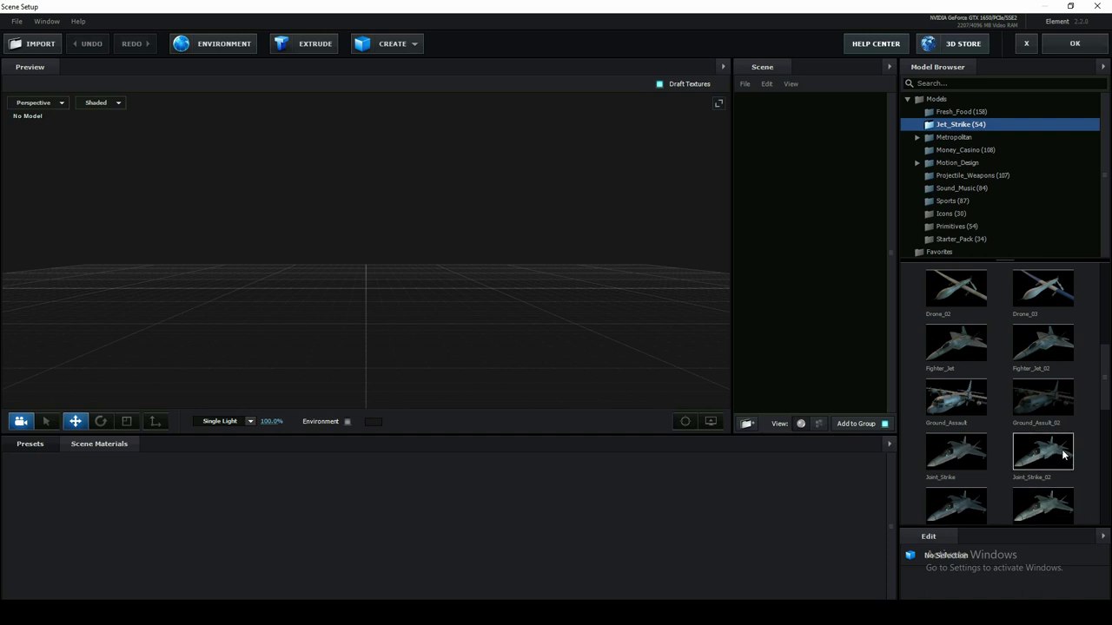
click(955, 509)
mouse_move(511, 293)
mouse_down()
mouse_move(447, 339)
mouse_move(437, 301)
mouse_up()
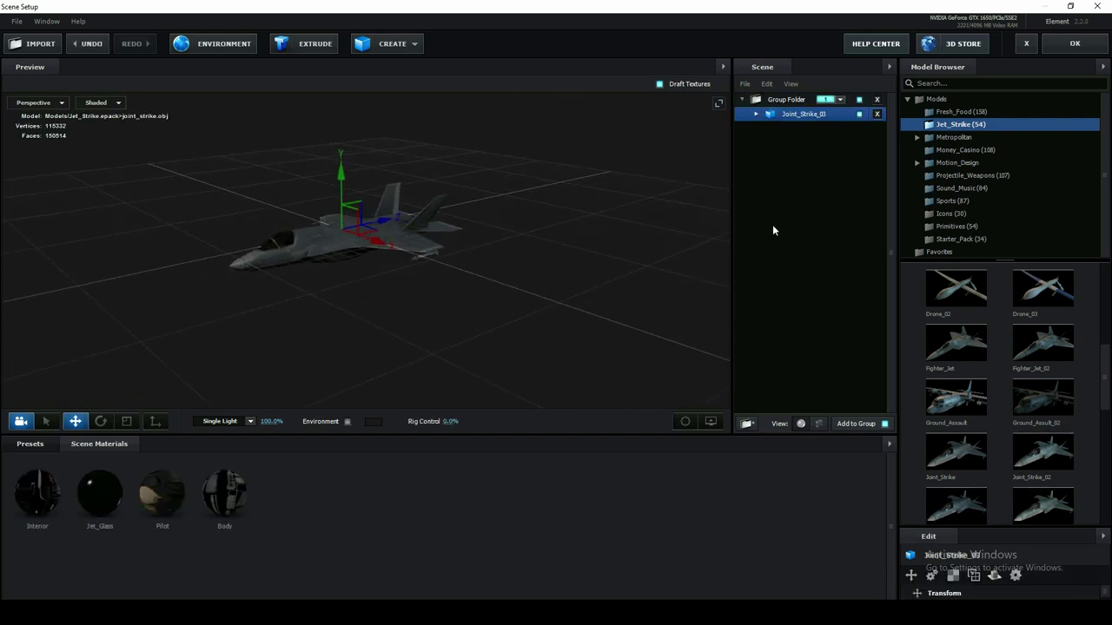
Step: Expand Joint_Strike_03 into mesh parts and select Left_Wing_Missile
click(756, 114)
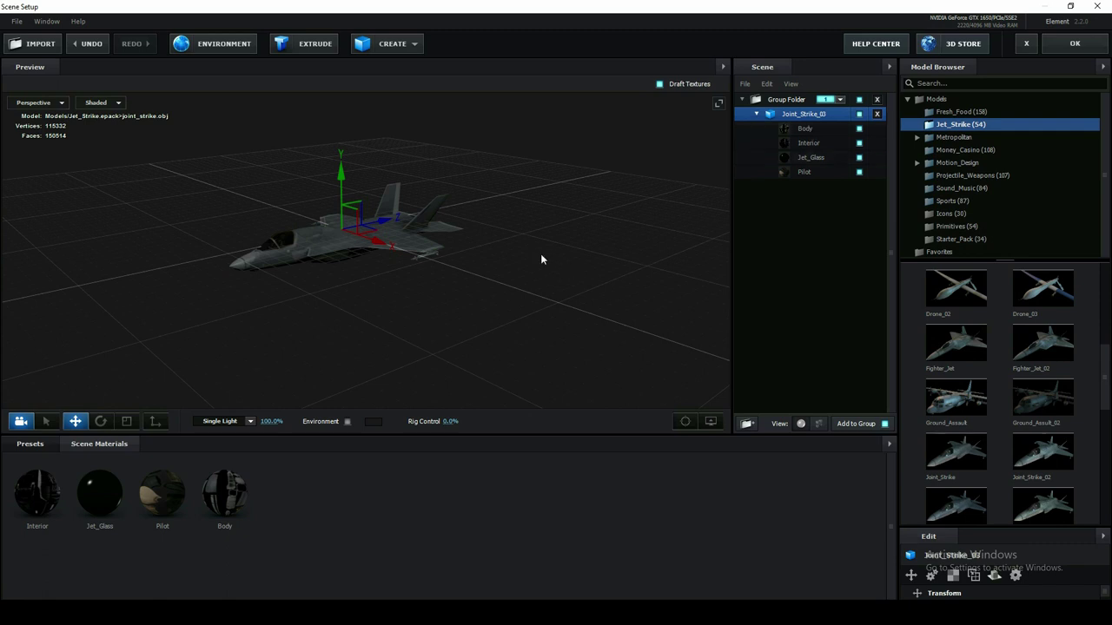
drag(540, 253, 526, 198)
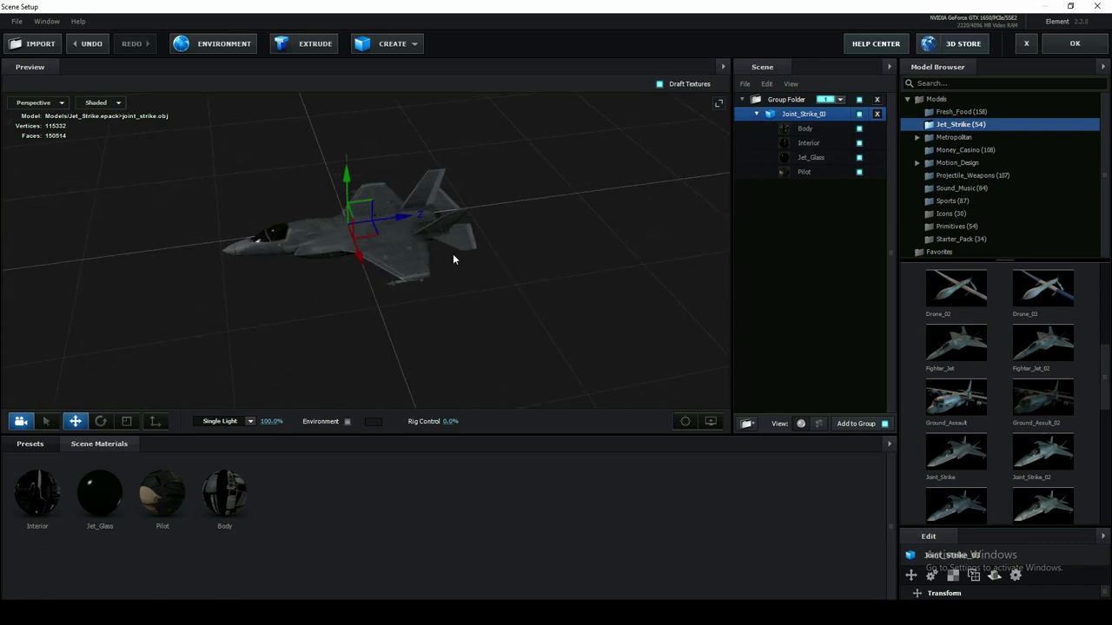
click(819, 424)
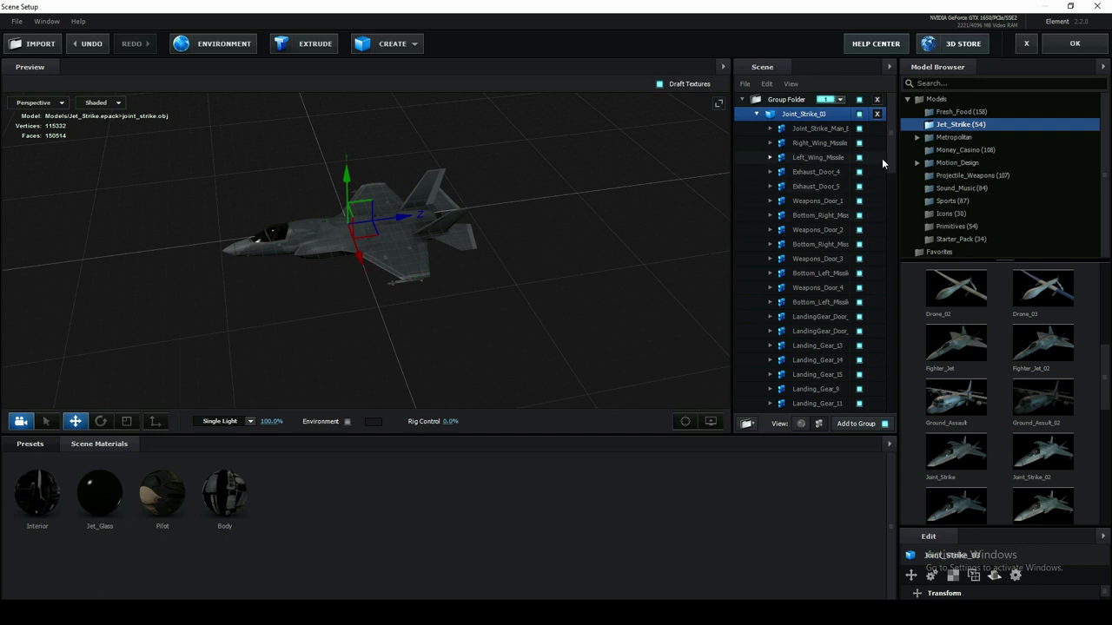
drag(453, 300, 434, 283)
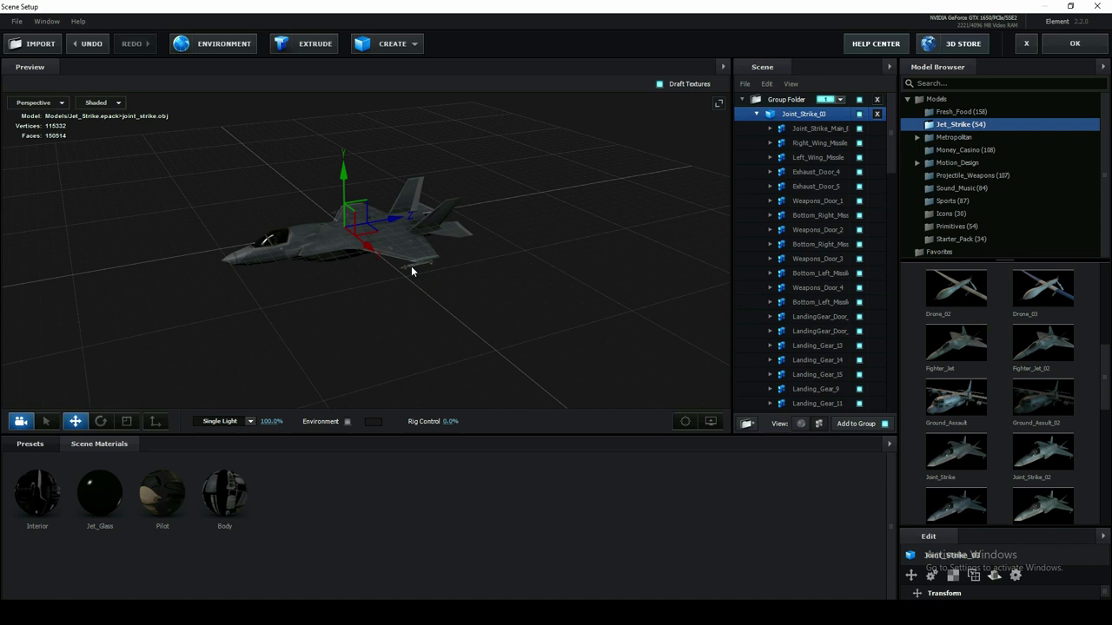
click(414, 273)
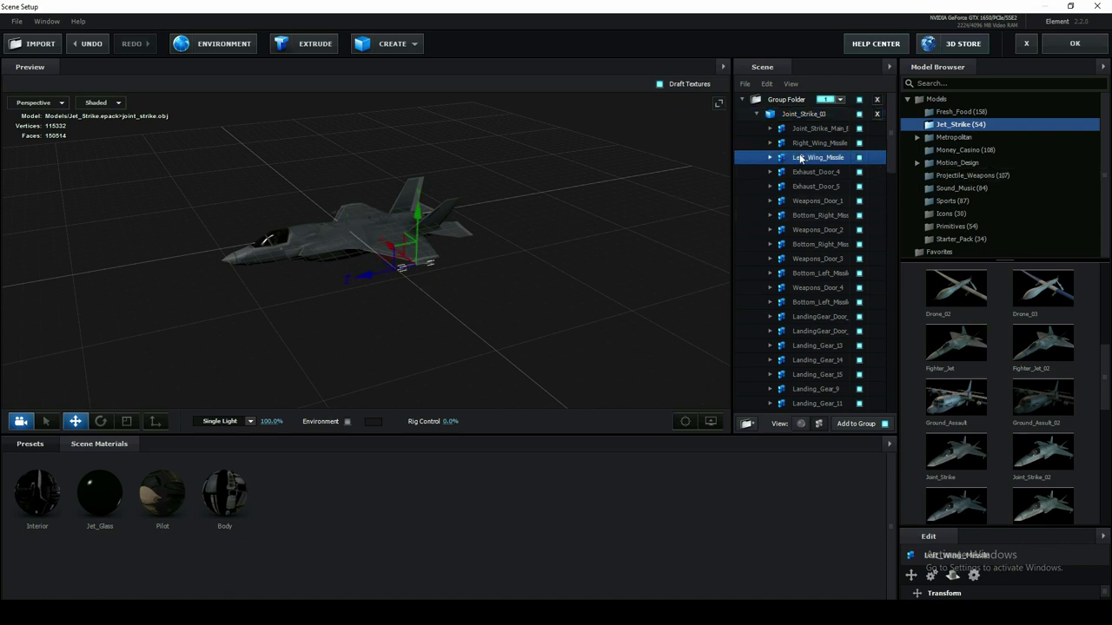
Step: Solo the Left_Wing_Missile, frame it, and scale it up uniformly
click(858, 159)
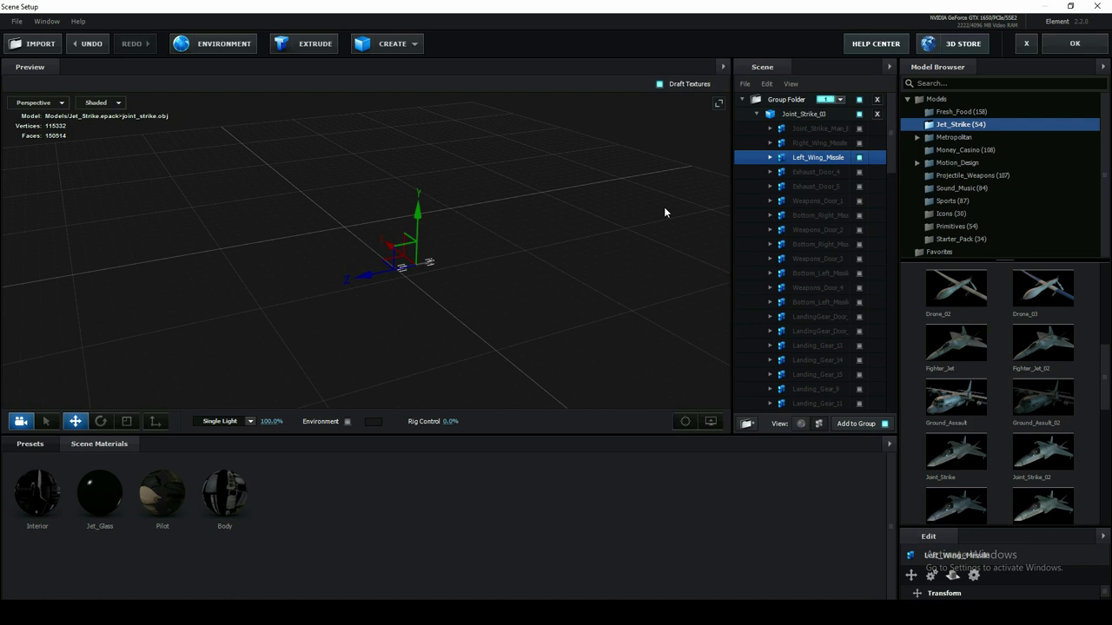
click(681, 417)
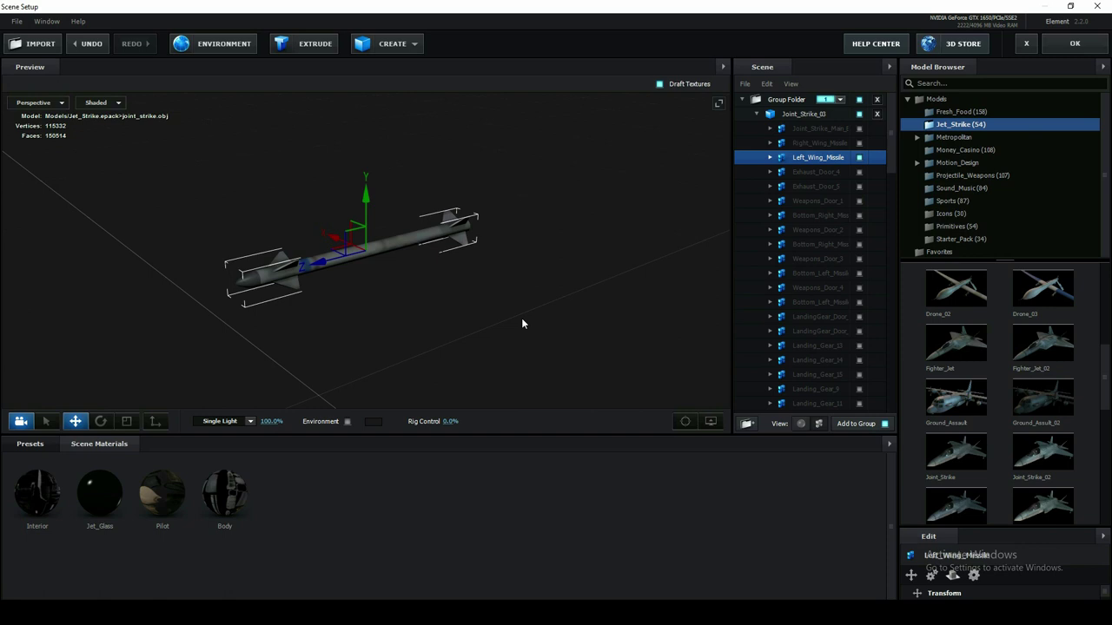
key(r)
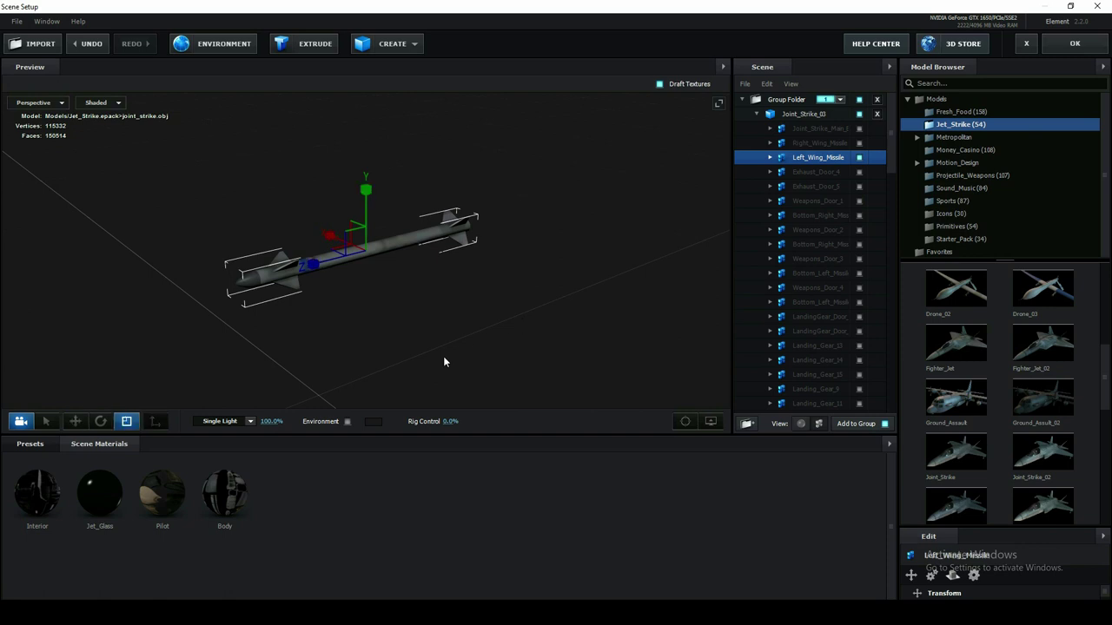
click(126, 423)
key(r)
drag(360, 249, 516, 224)
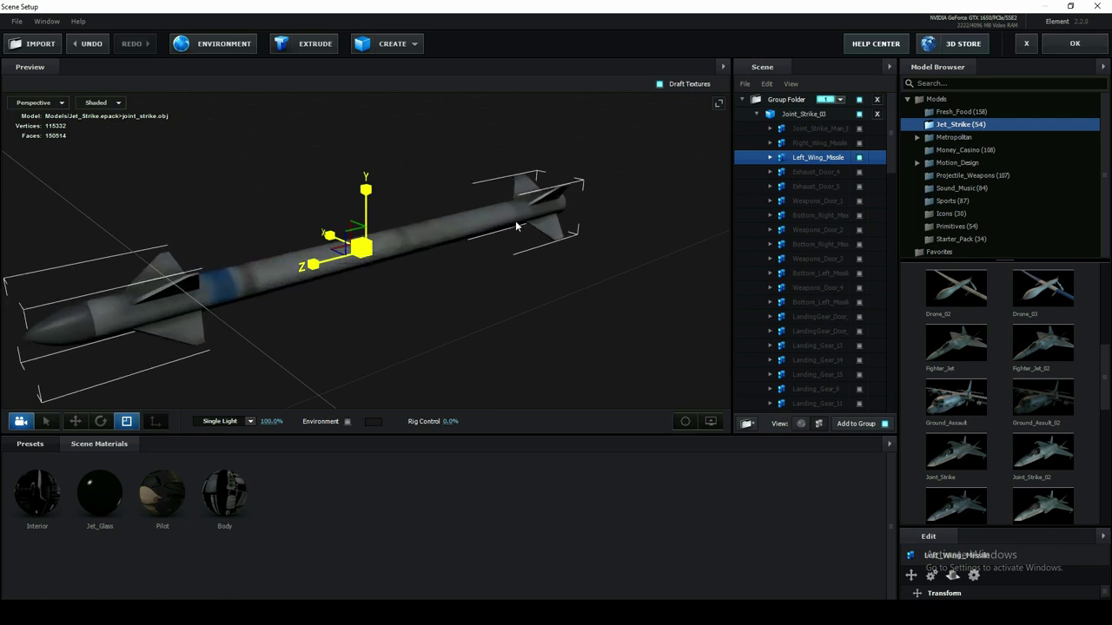
drag(561, 316, 549, 317)
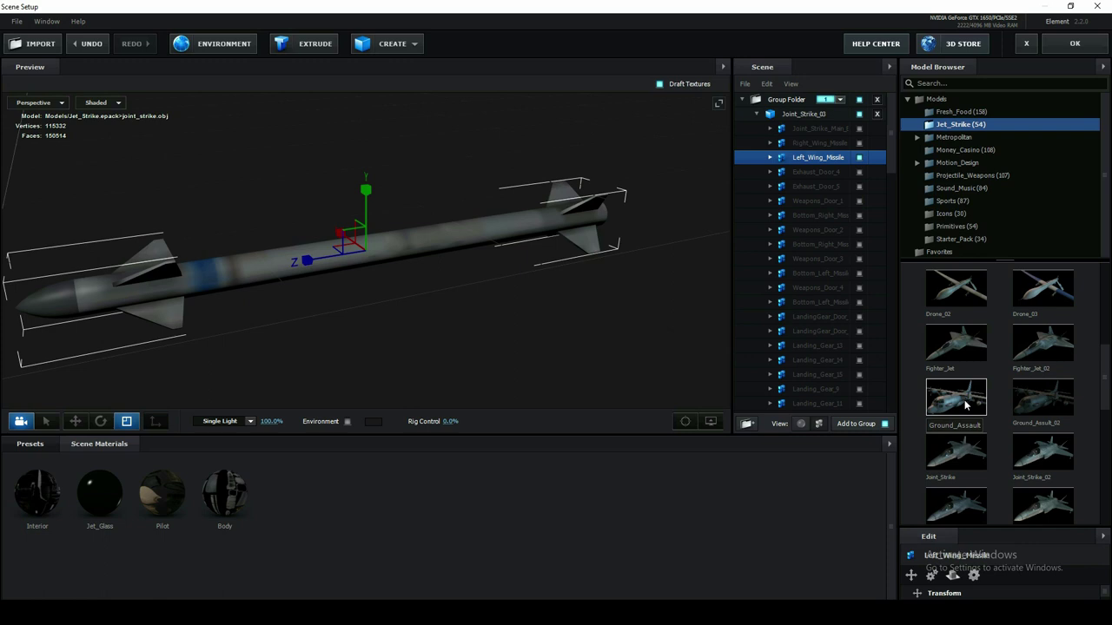
key(w)
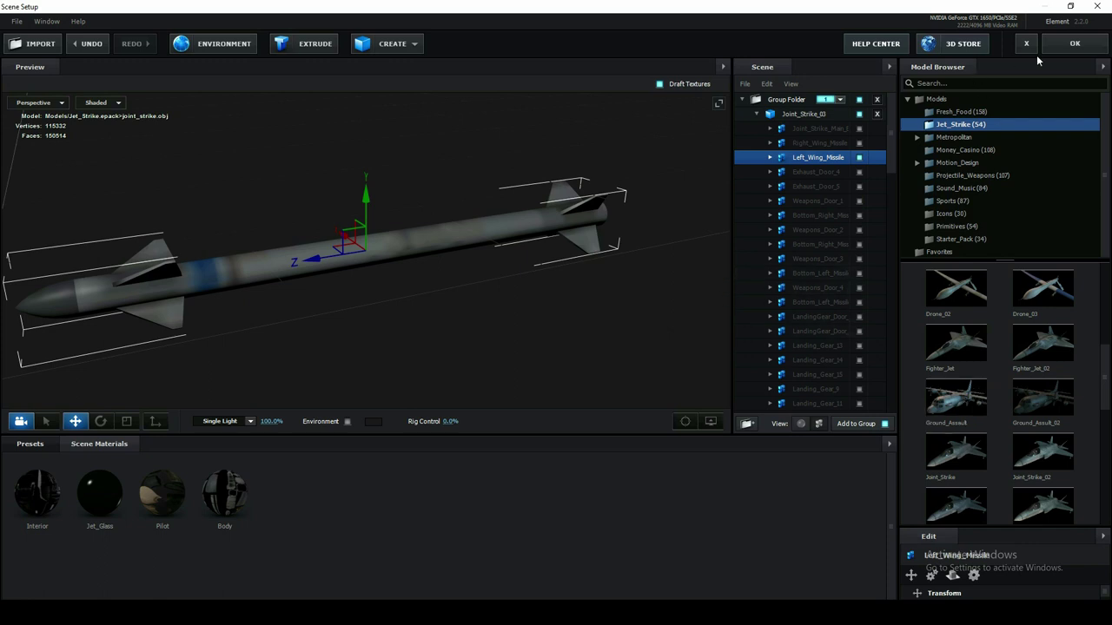
Step: Load Aerial_04.jpg as the Environment texture from the environment presets
click(33, 448)
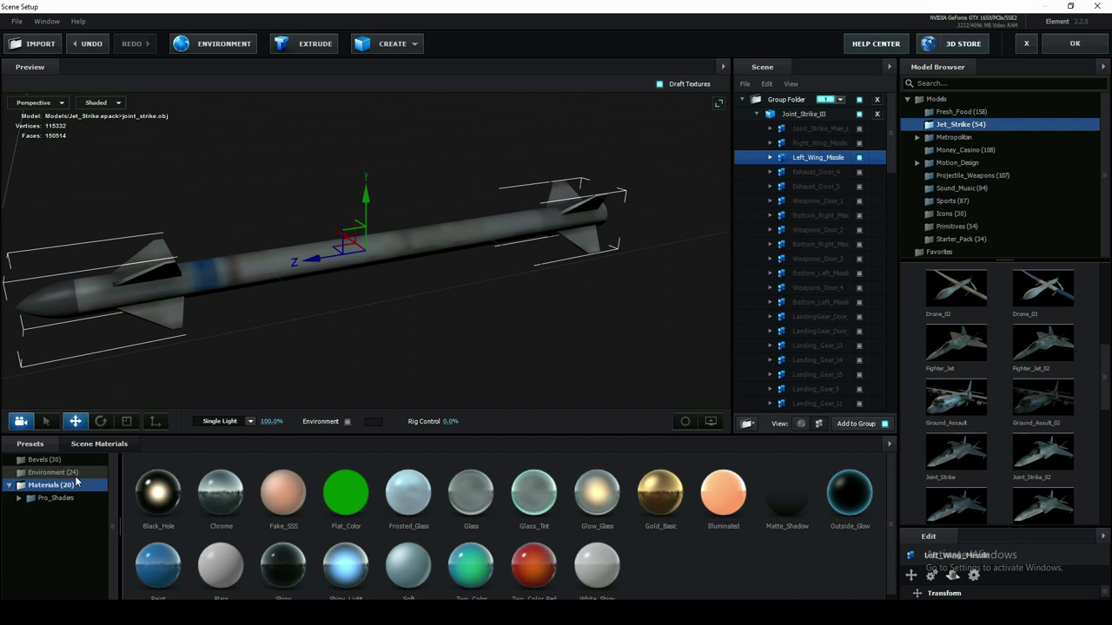
click(77, 474)
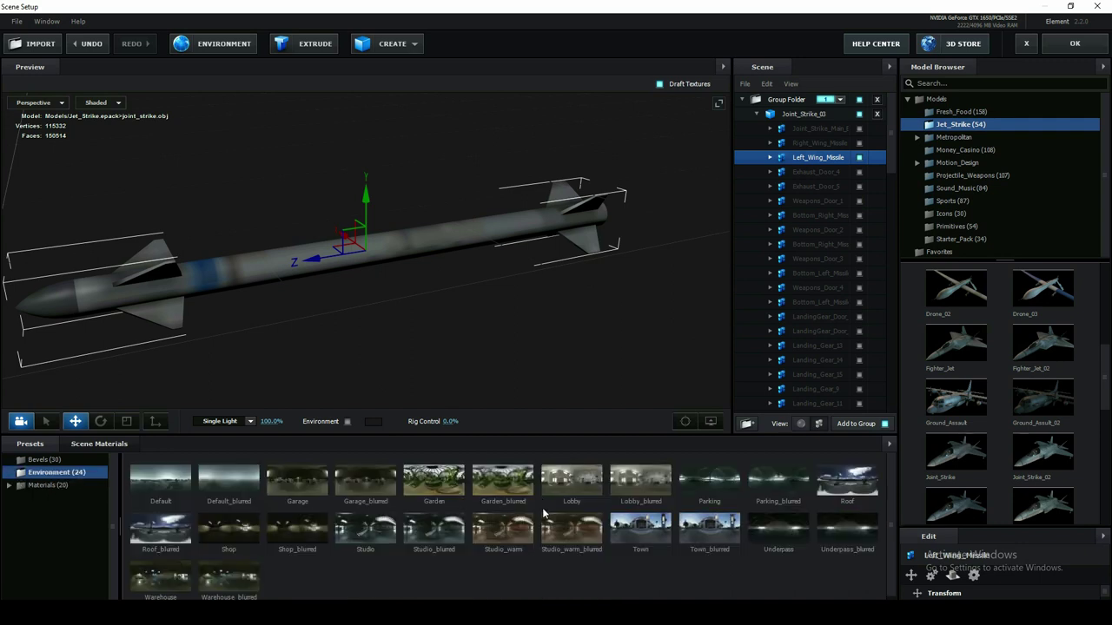
click(210, 43)
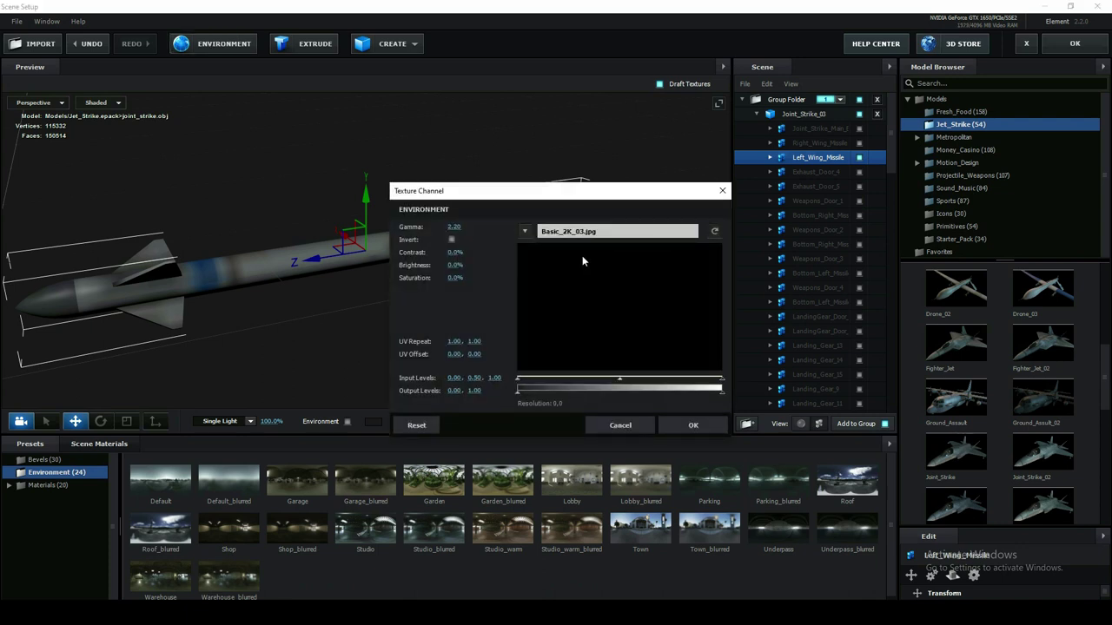
click(564, 233)
click(570, 316)
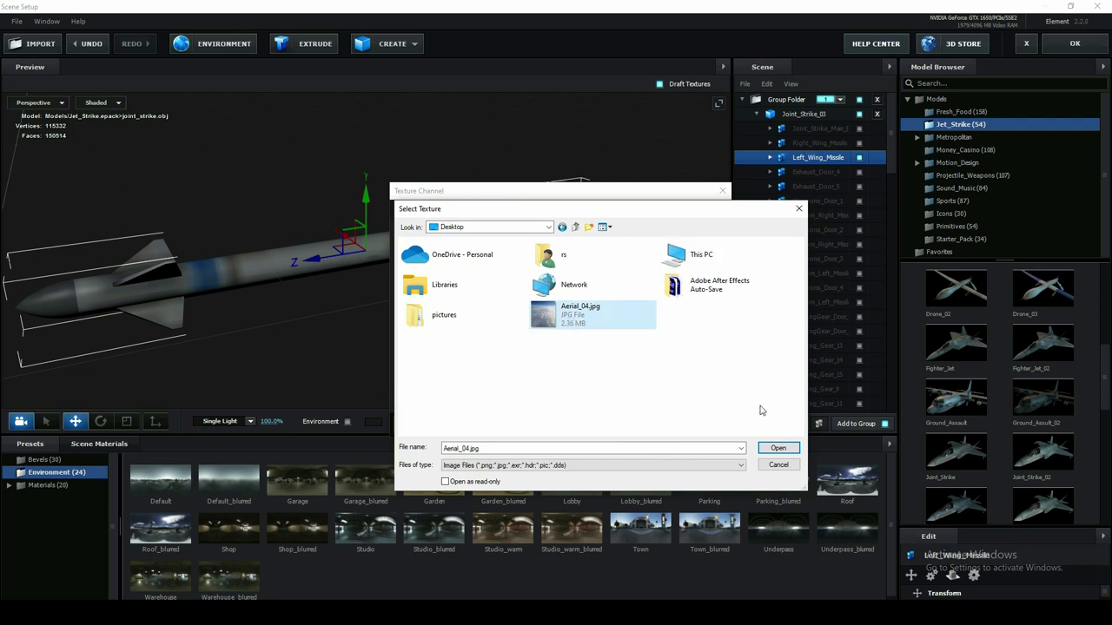
click(777, 448)
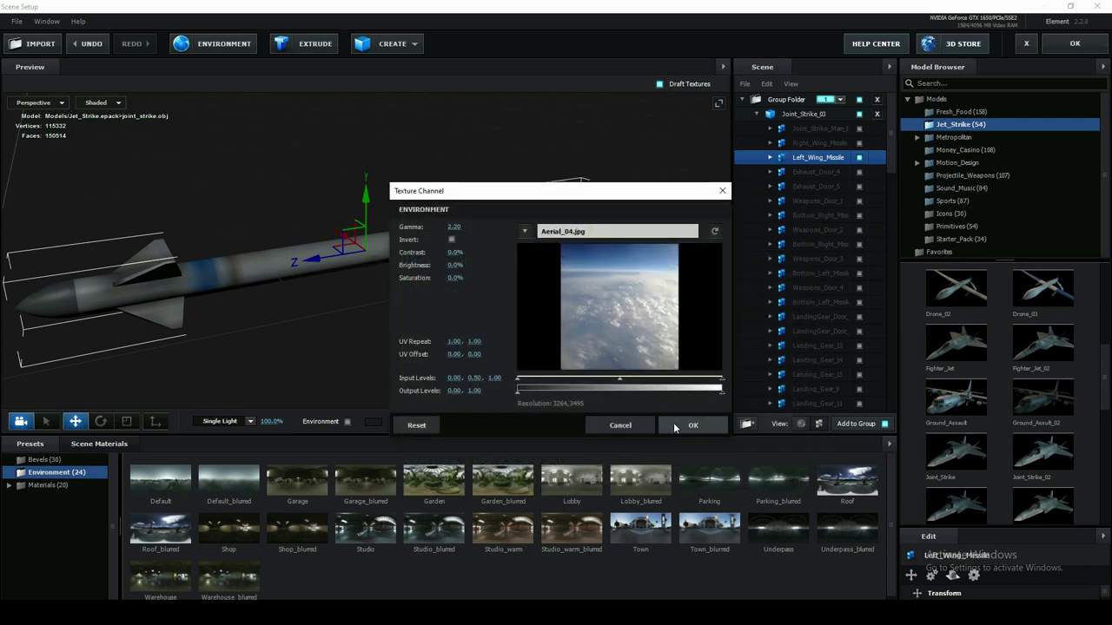
click(674, 424)
Step: Preview the cloud environment behind the missile, then turn its background display off
click(348, 421)
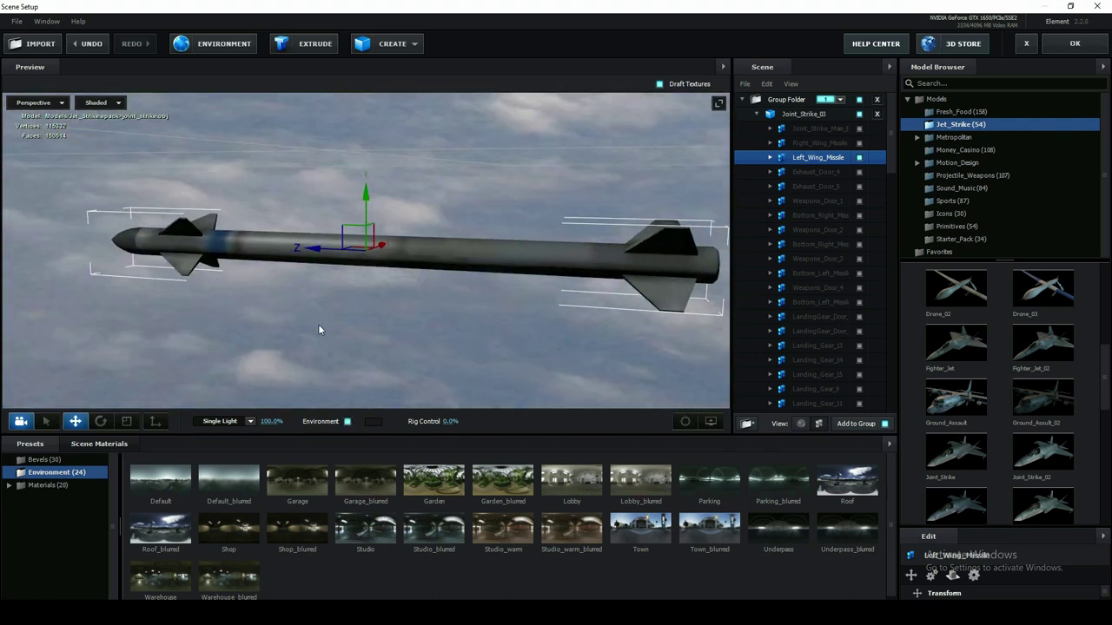
drag(317, 325, 413, 264)
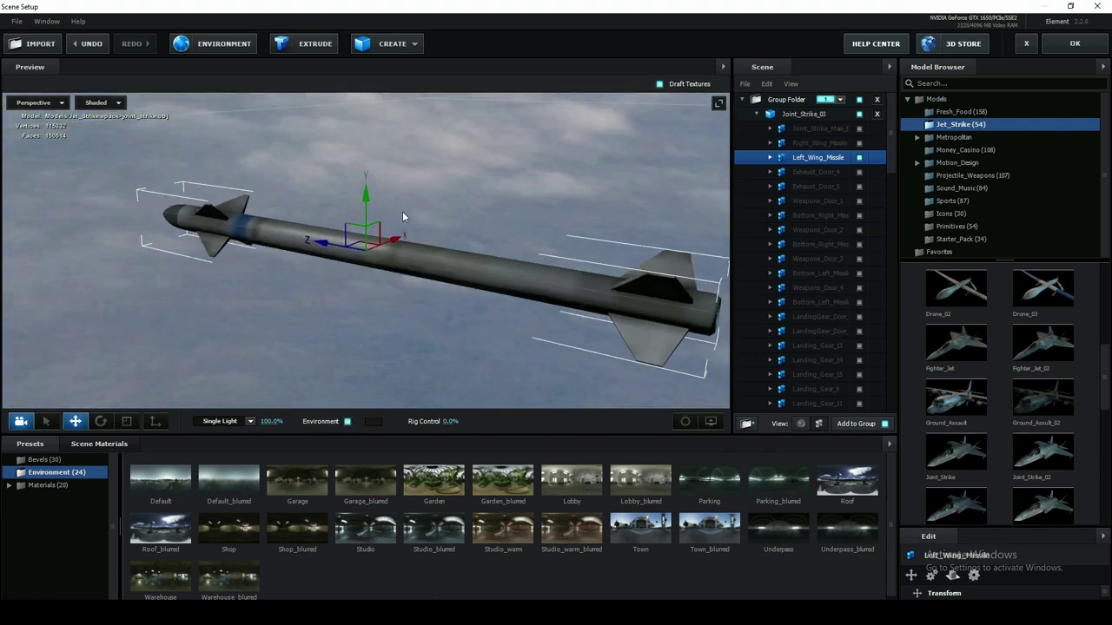
click(348, 421)
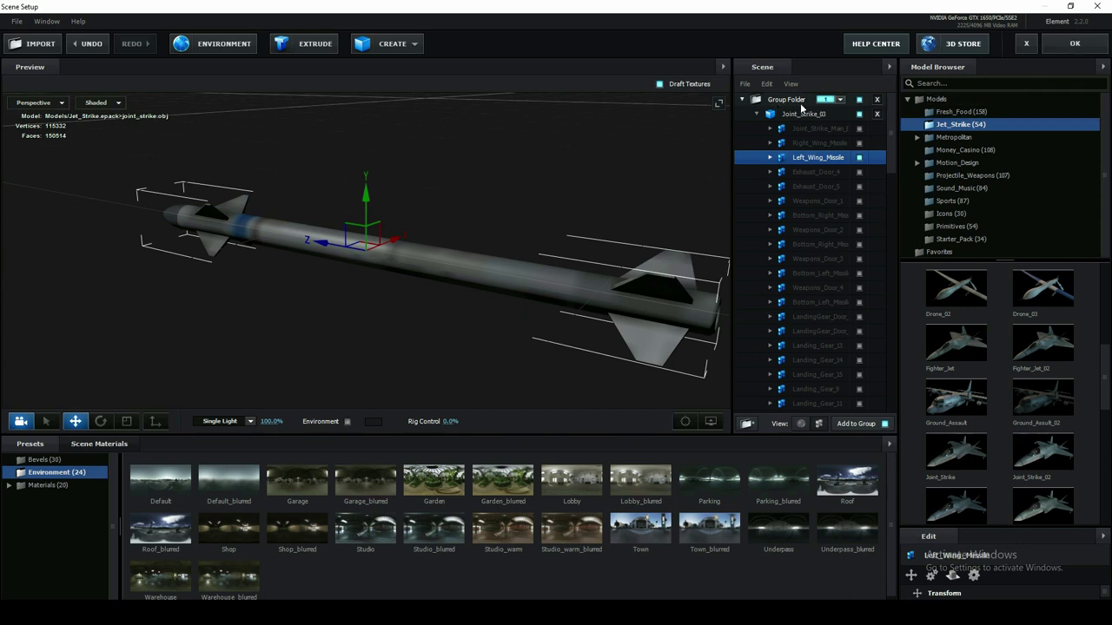
Step: Return to After Effects and enable Multi-Object under Particle Look
click(1072, 44)
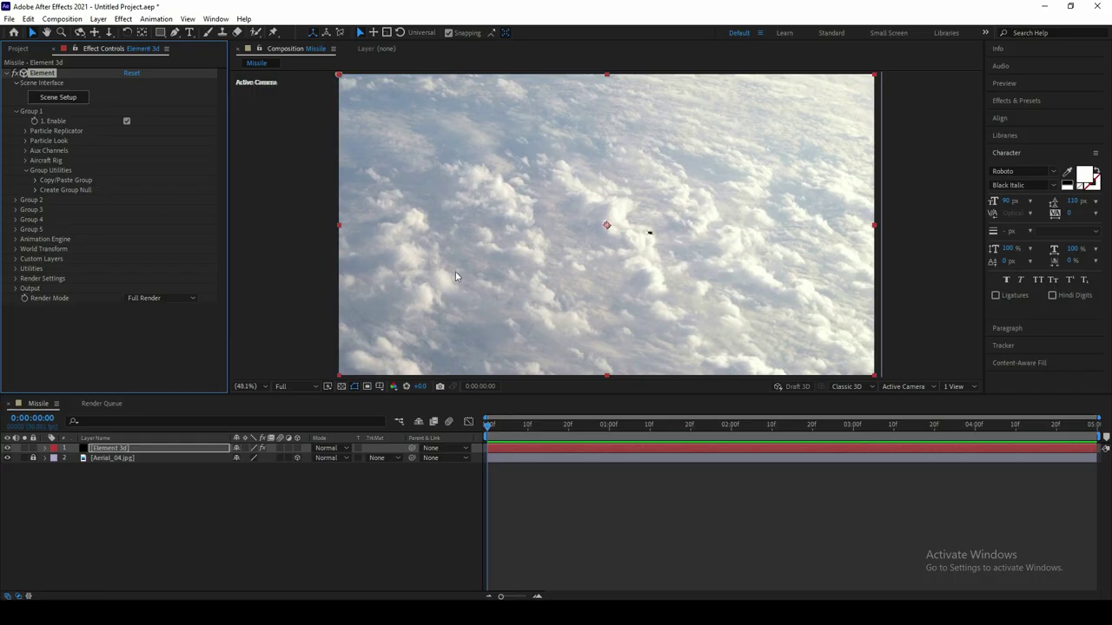
click(25, 141)
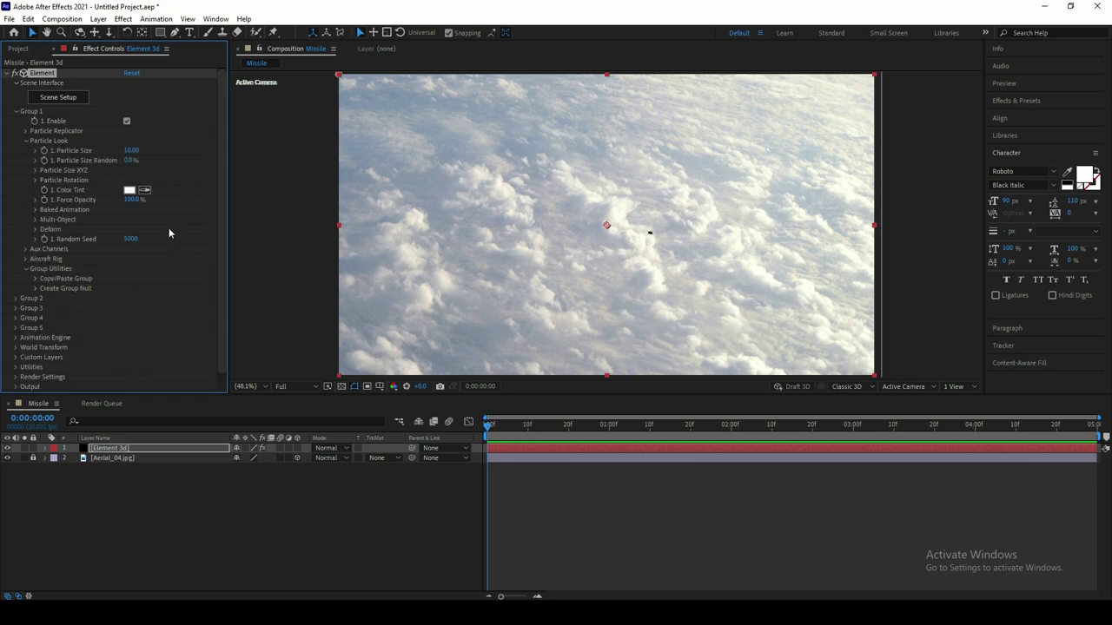
click(35, 219)
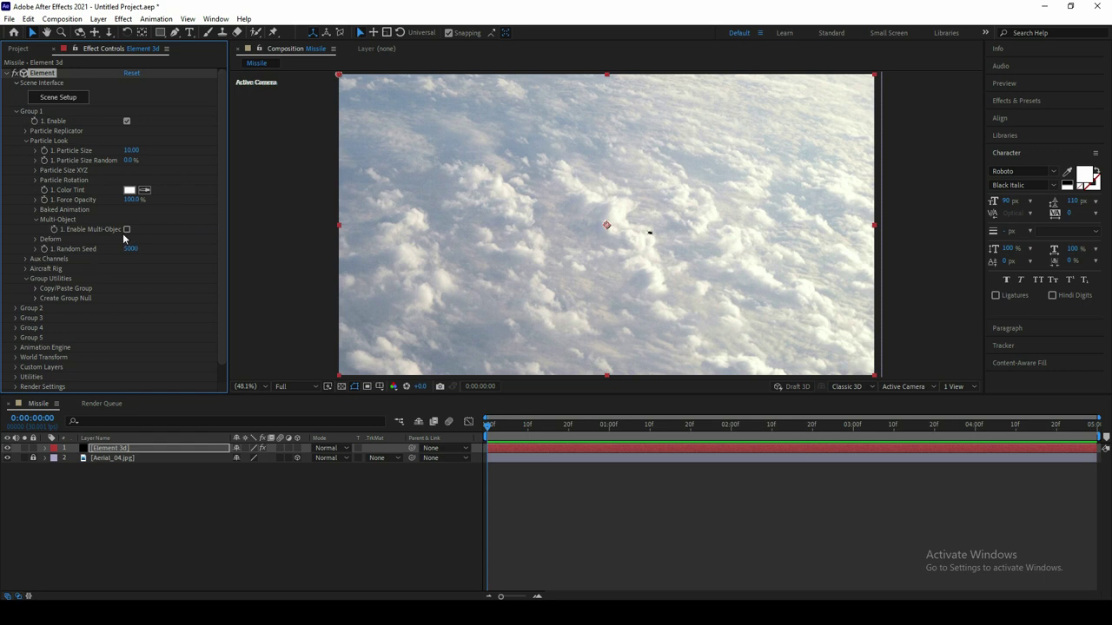
click(126, 229)
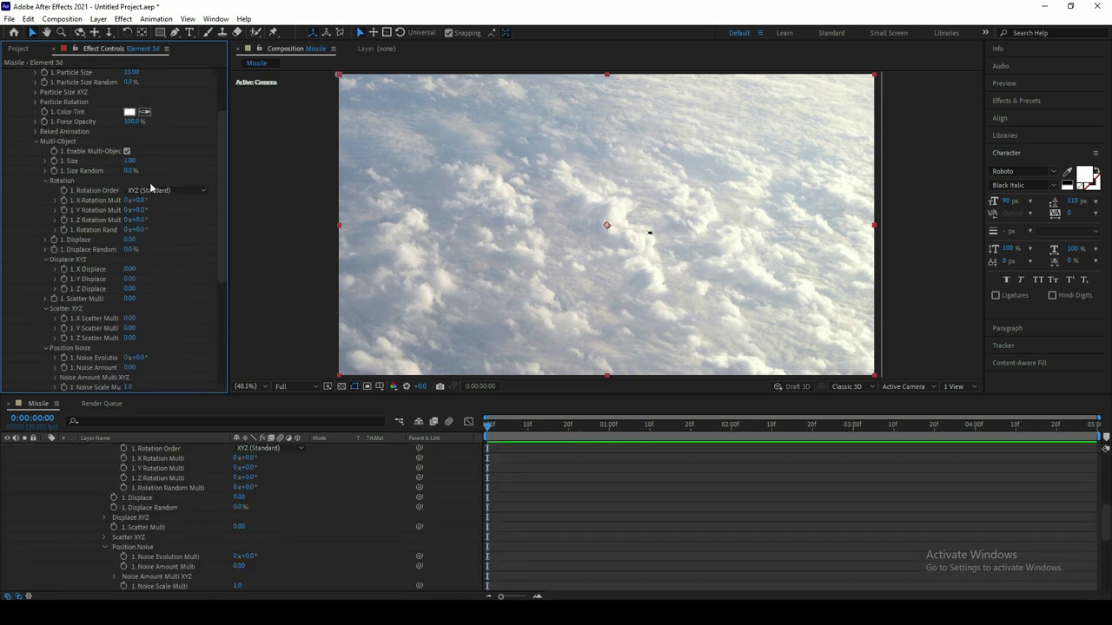
Step: Set the Multi-Object Size to 10, undoing a trial Y rotation
click(132, 161)
key(Return)
drag(137, 210, 171, 212)
key(ctrl+z)
scroll(224, 198, up, 3)
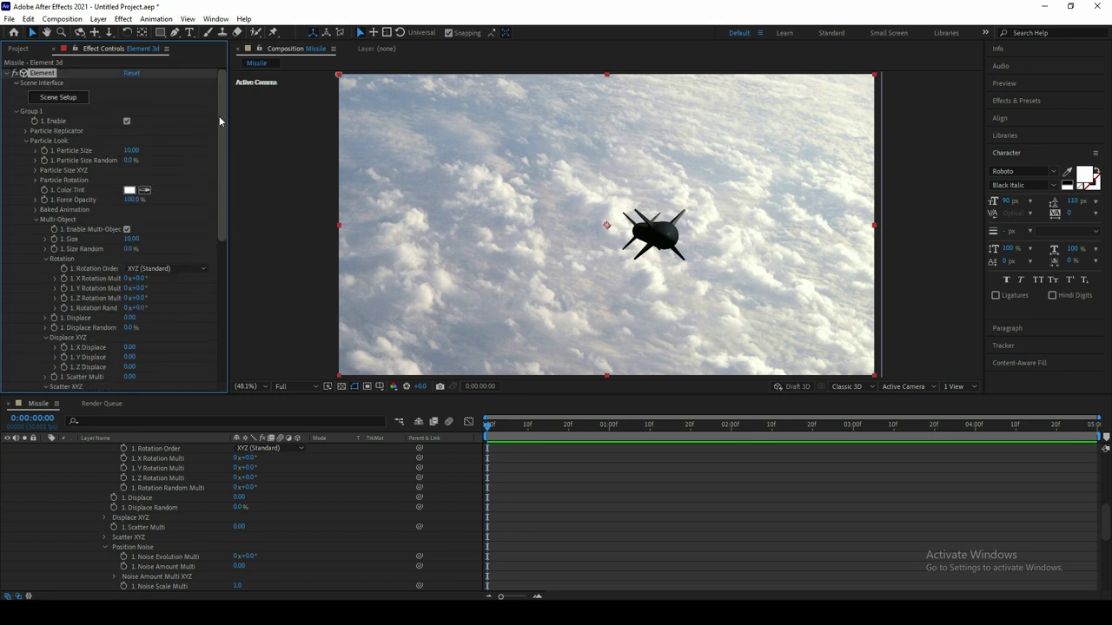
click(26, 131)
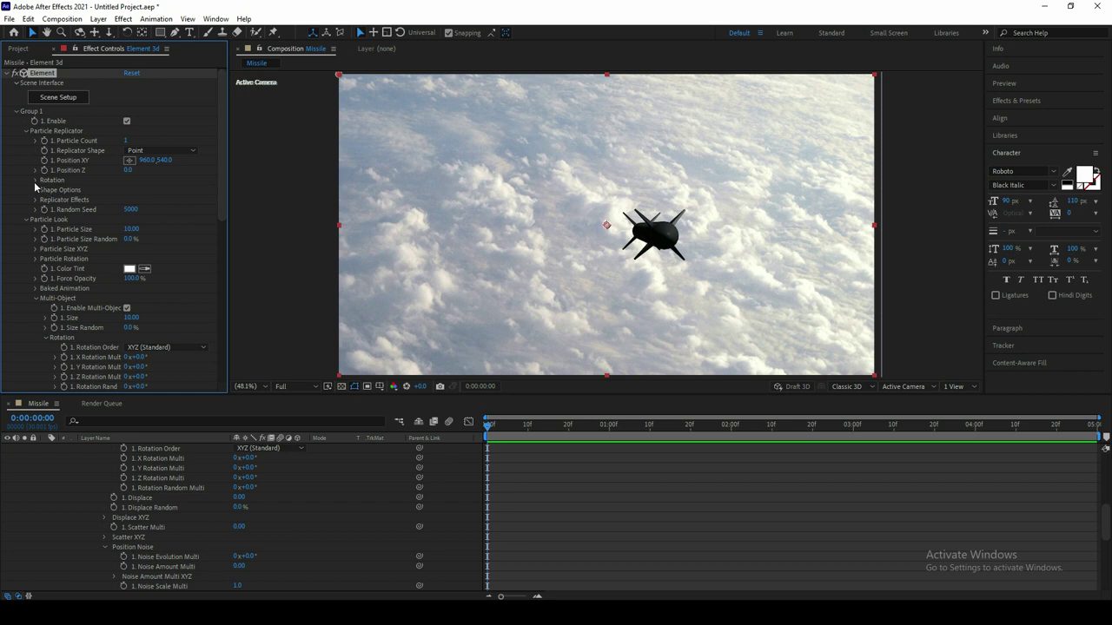
click(35, 180)
drag(138, 199, 174, 204)
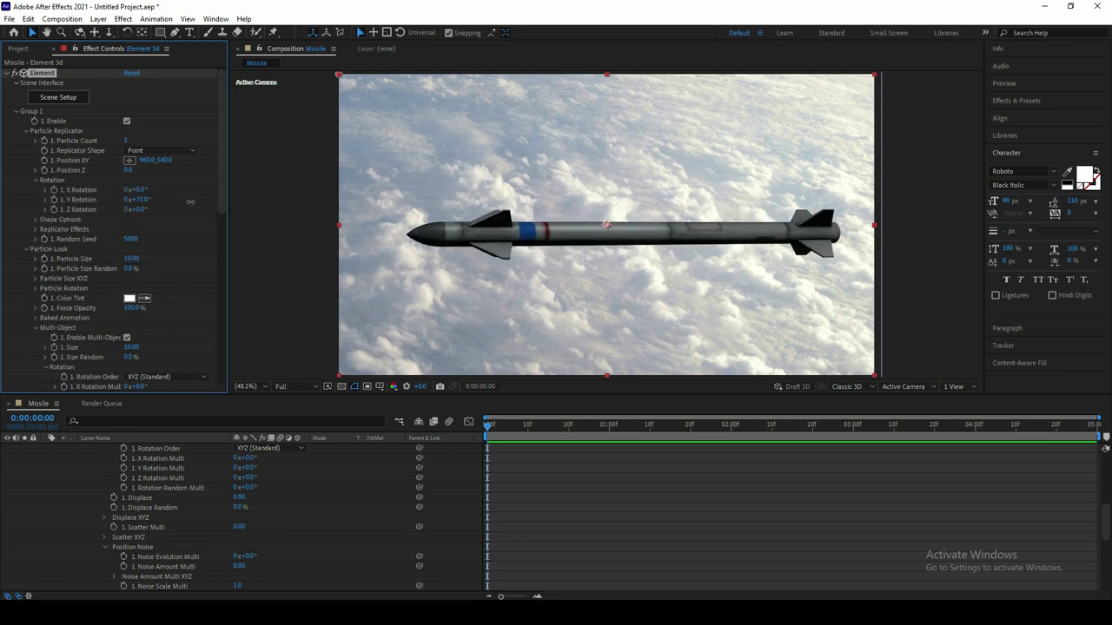
key(ctrl+z)
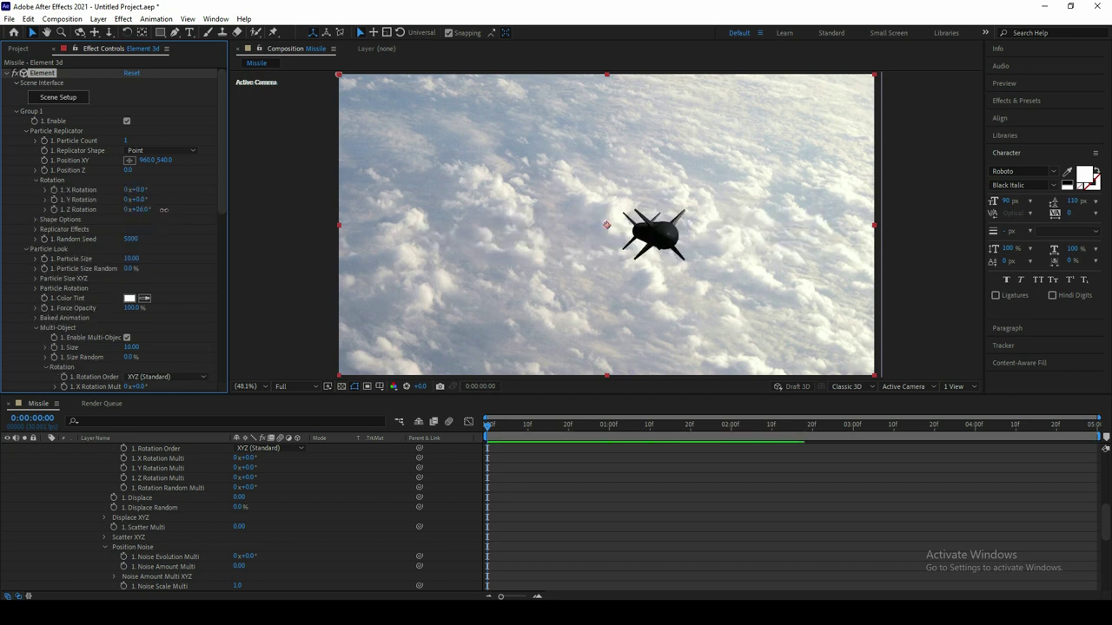
drag(139, 210, 177, 208)
key(ctrl+z)
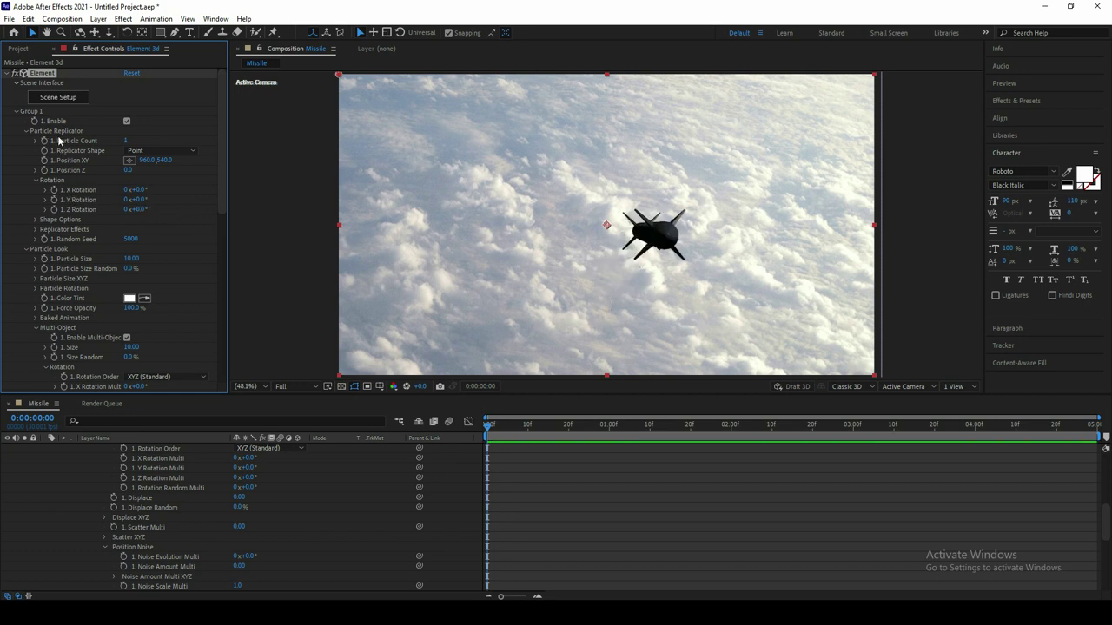
mouse_move(136, 209)
mouse_down()
mouse_move(142, 225)
mouse_move(183, 218)
mouse_move(111, 229)
mouse_move(148, 230)
mouse_up()
key(ctrl+z)
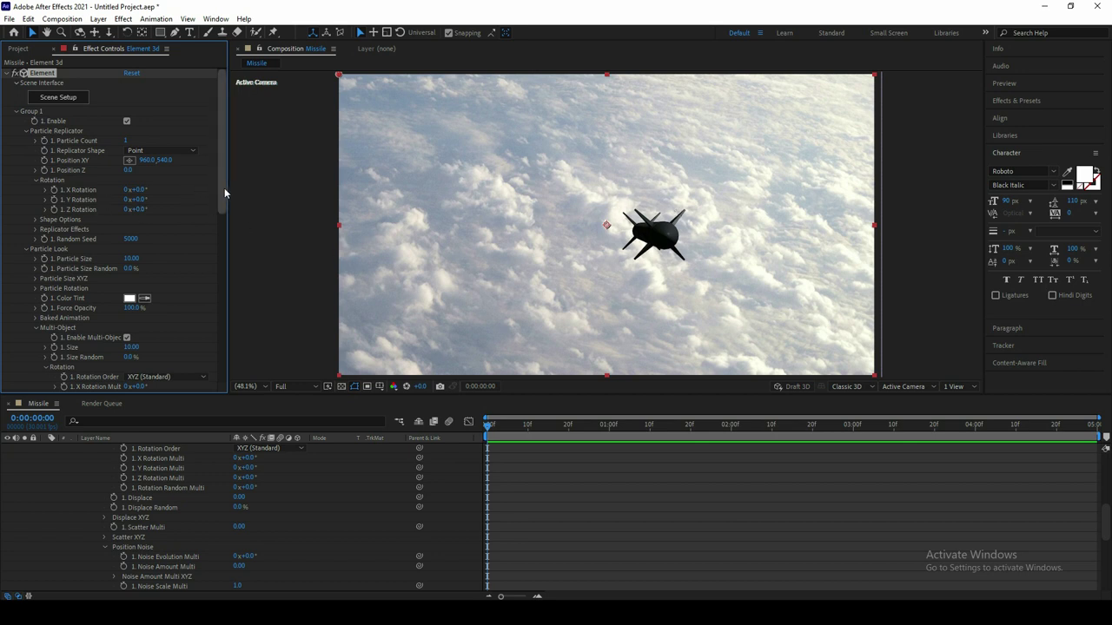
drag(223, 187, 231, 241)
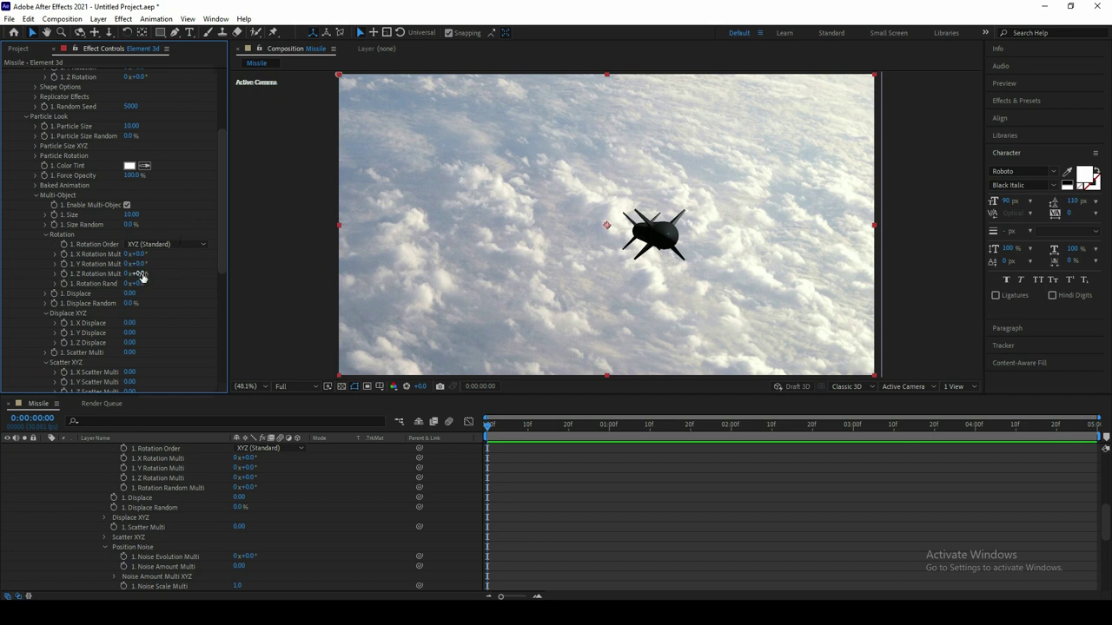
Step: Turn the missile side-on with a Multi-Object Y Rotation of 90°
drag(137, 274, 216, 268)
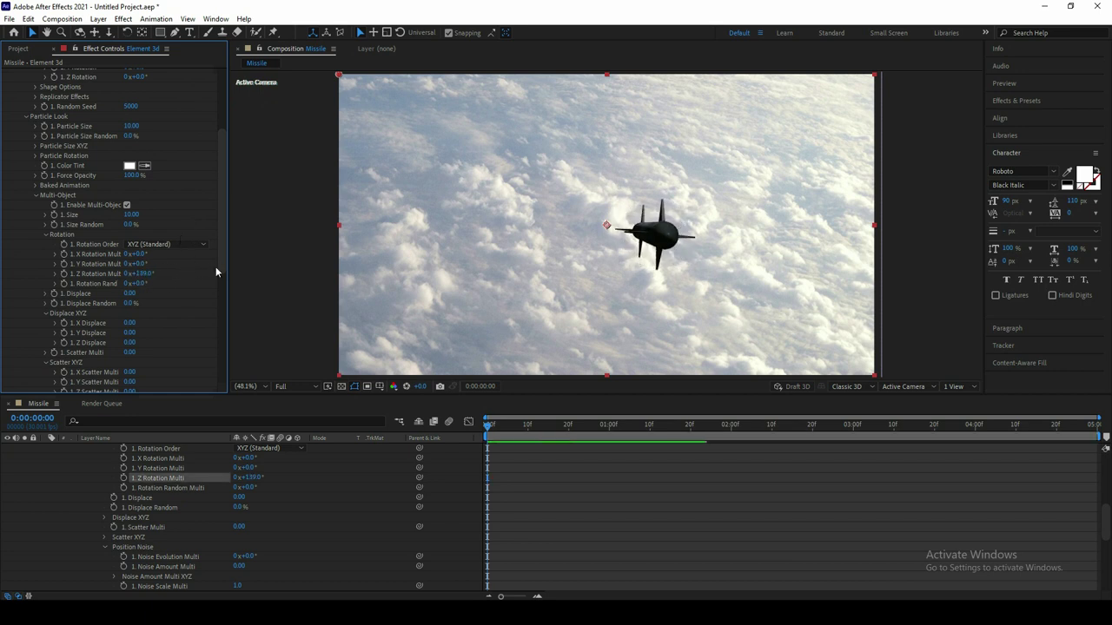
key(ctrl+z)
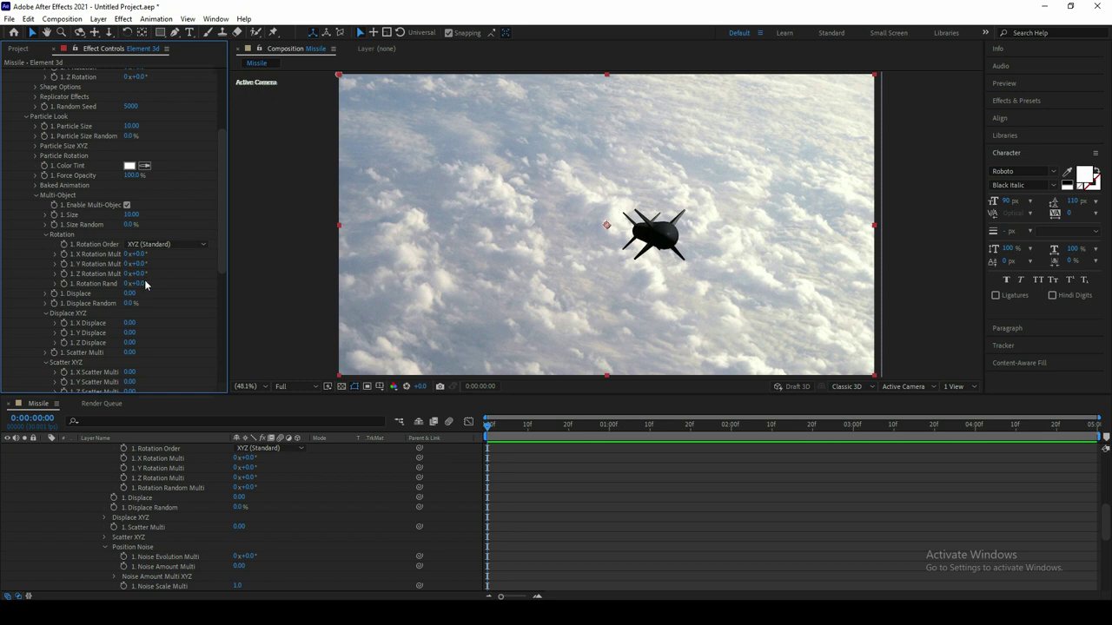
drag(137, 264, 188, 258)
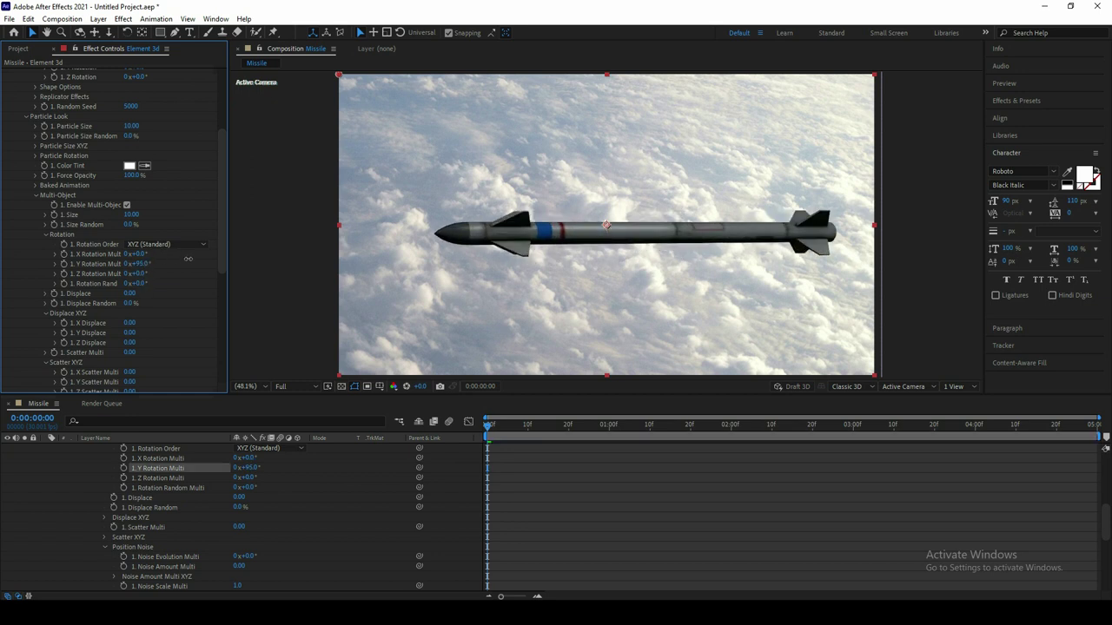
click(139, 264)
text(90)
key(Return)
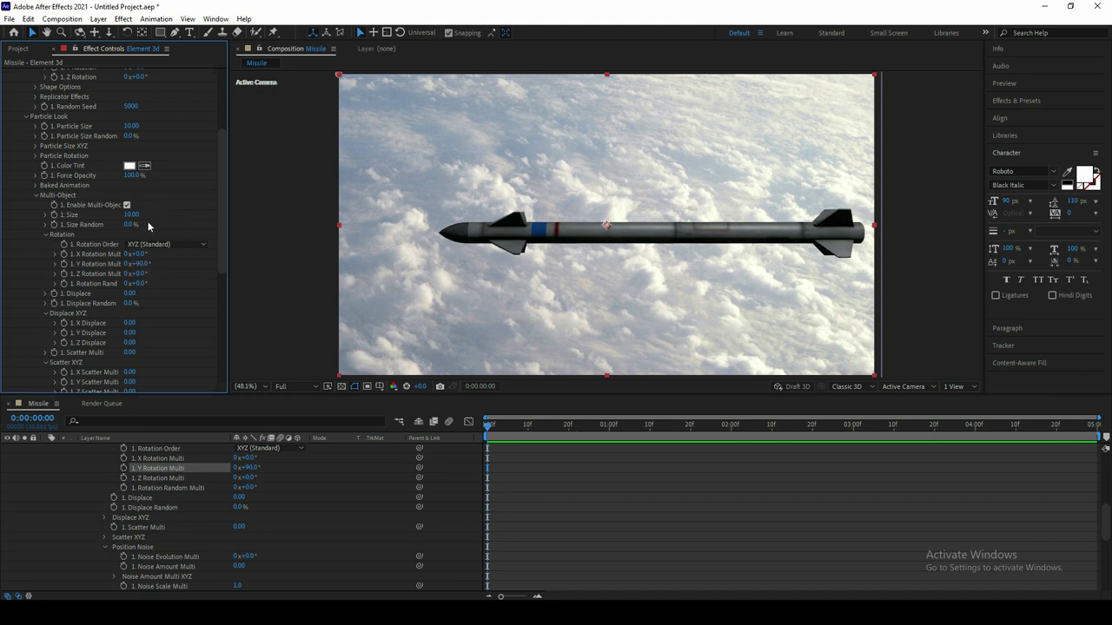
Step: Shrink the missile to Multi-Object Size 5 and collapse the Group 1 settings
click(130, 215)
text(5)
key(Return)
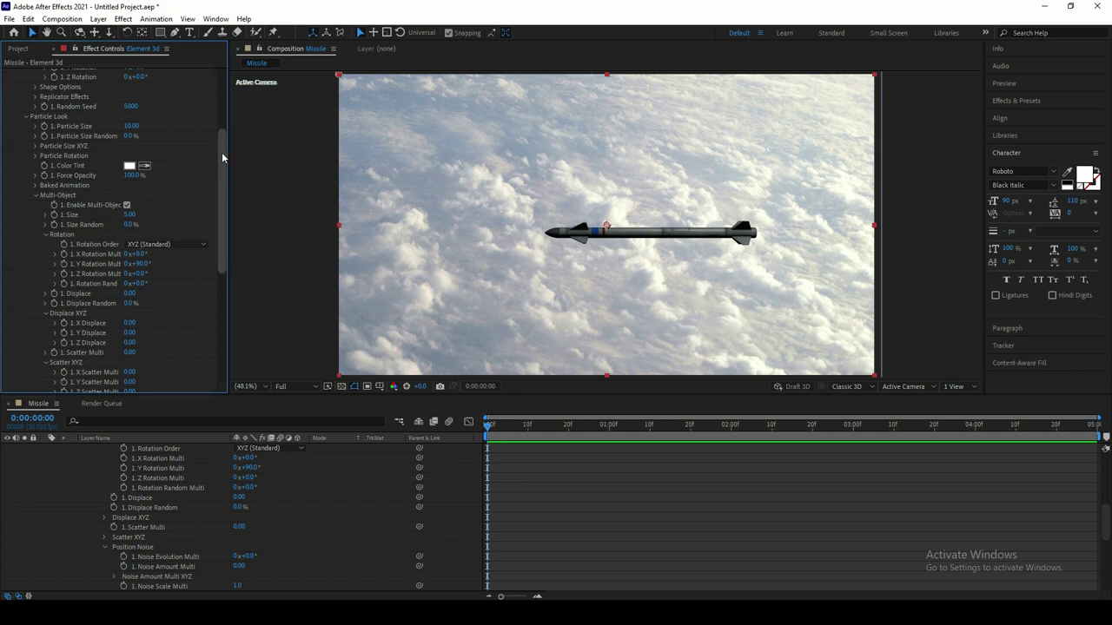
drag(222, 204, 3, 73)
click(17, 113)
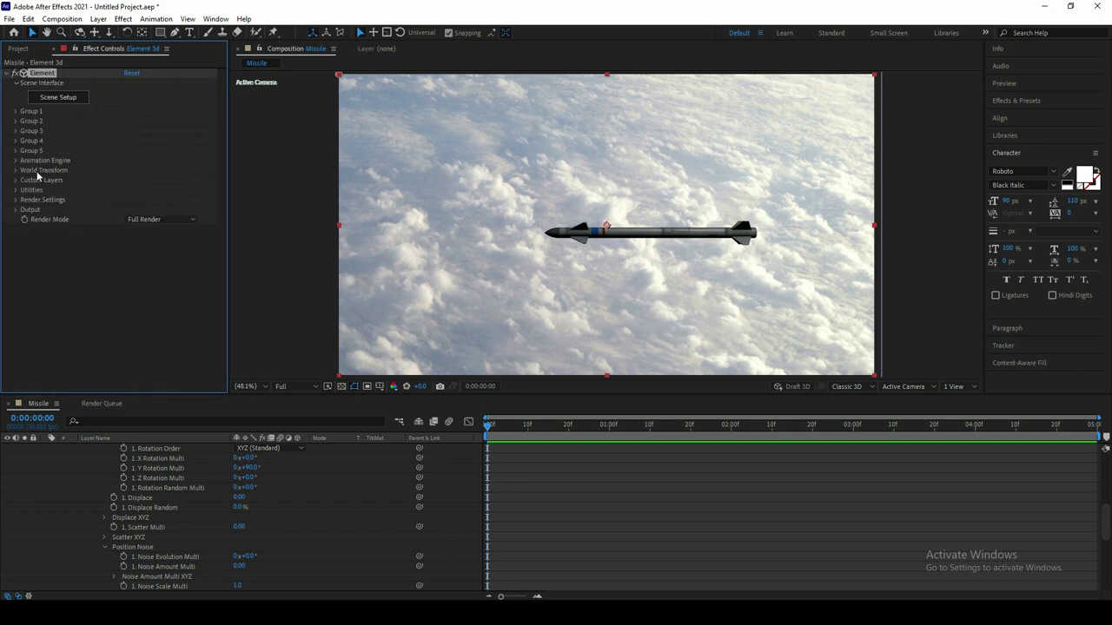
Step: Create a Group 1 Null from Element's Group Utilities
click(17, 113)
scroll(52, 169, down, 1)
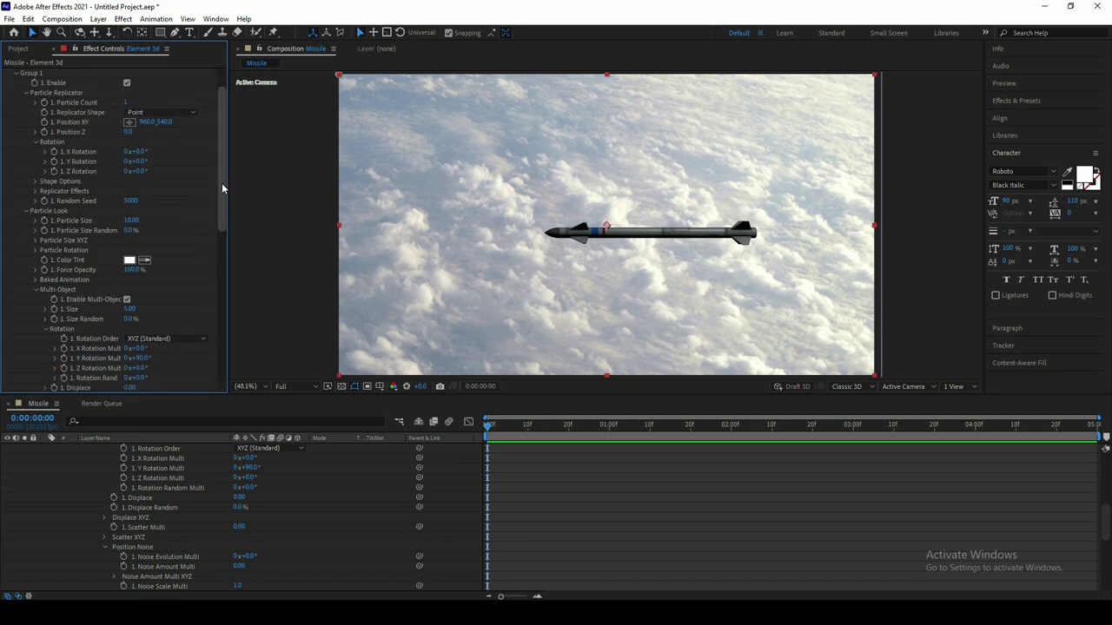
drag(224, 188, 215, 316)
scroll(215, 315, down, 2)
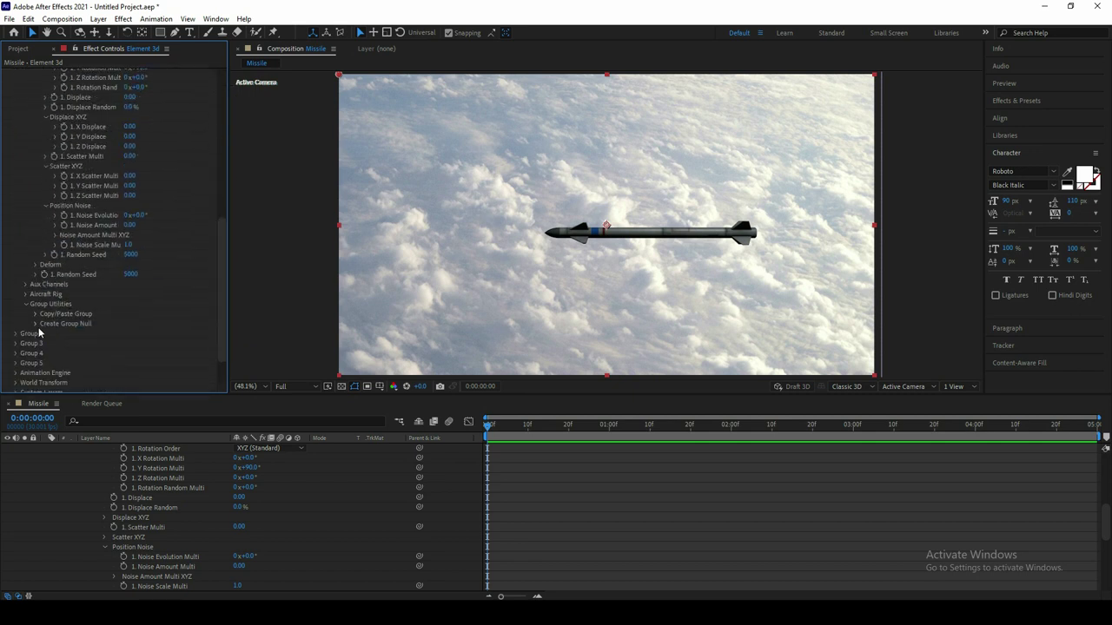
click(35, 324)
click(75, 339)
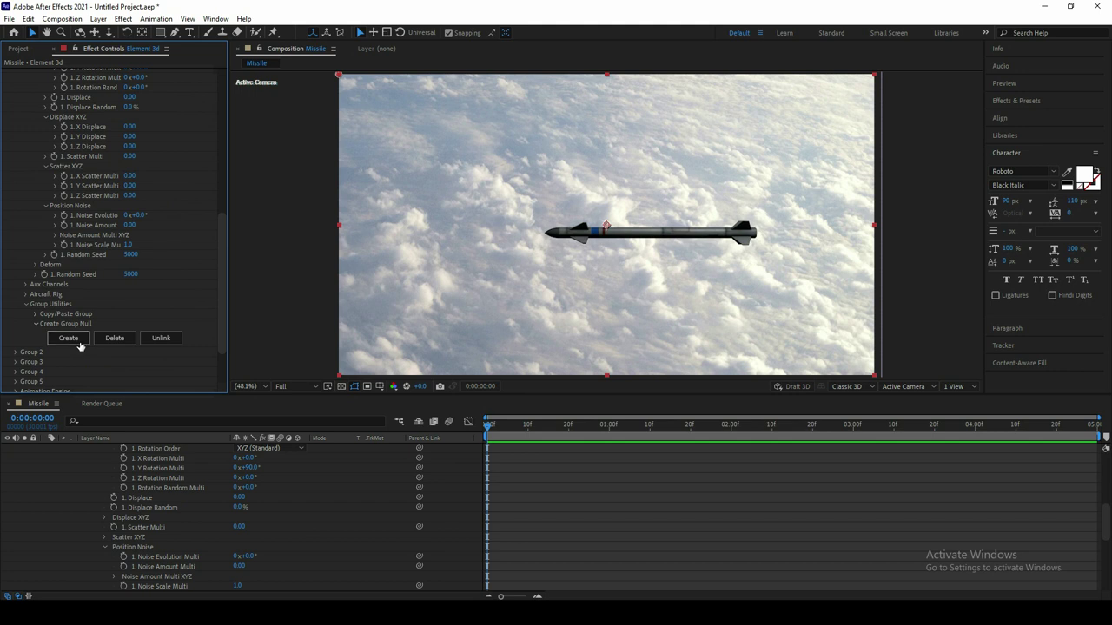
Step: Move the Group 1 Null so the missile shifts right and slightly up
click(140, 447)
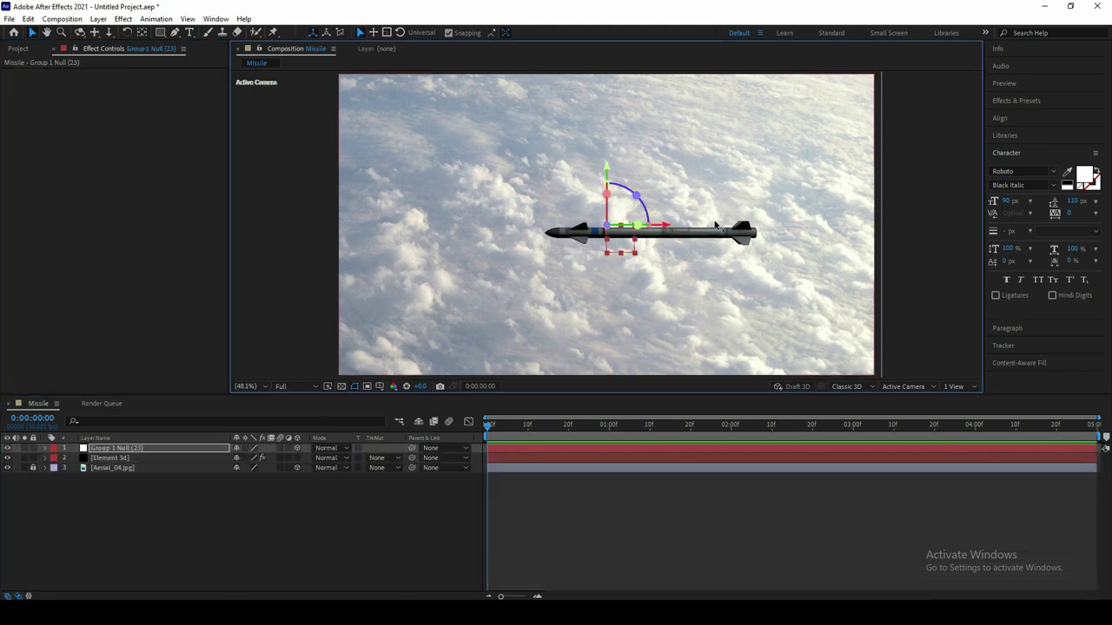
drag(670, 230, 745, 230)
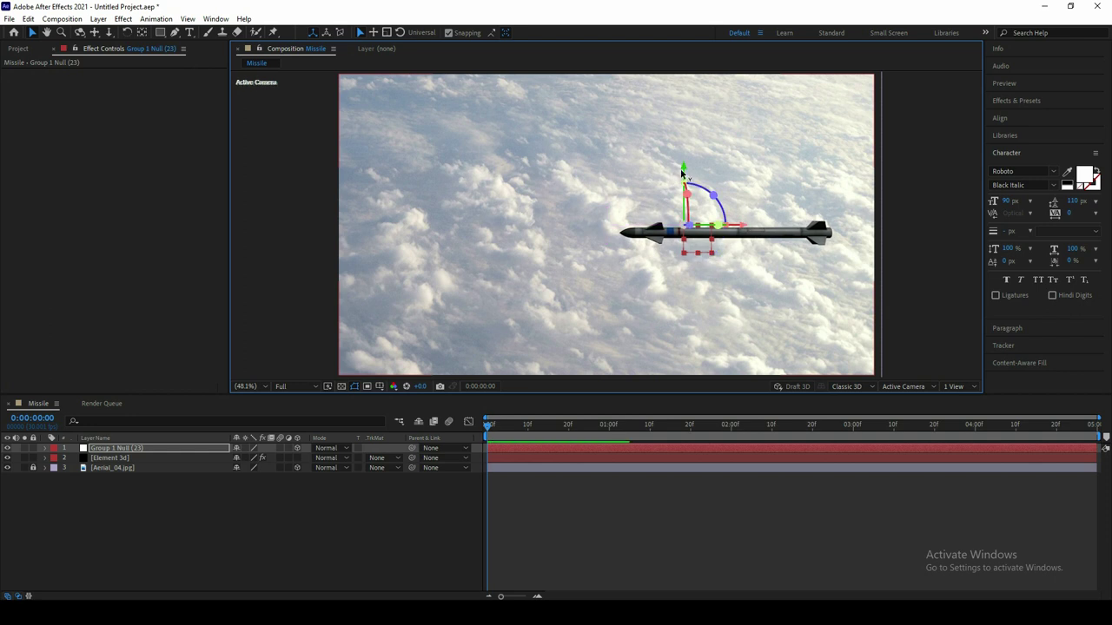
drag(683, 173, 683, 148)
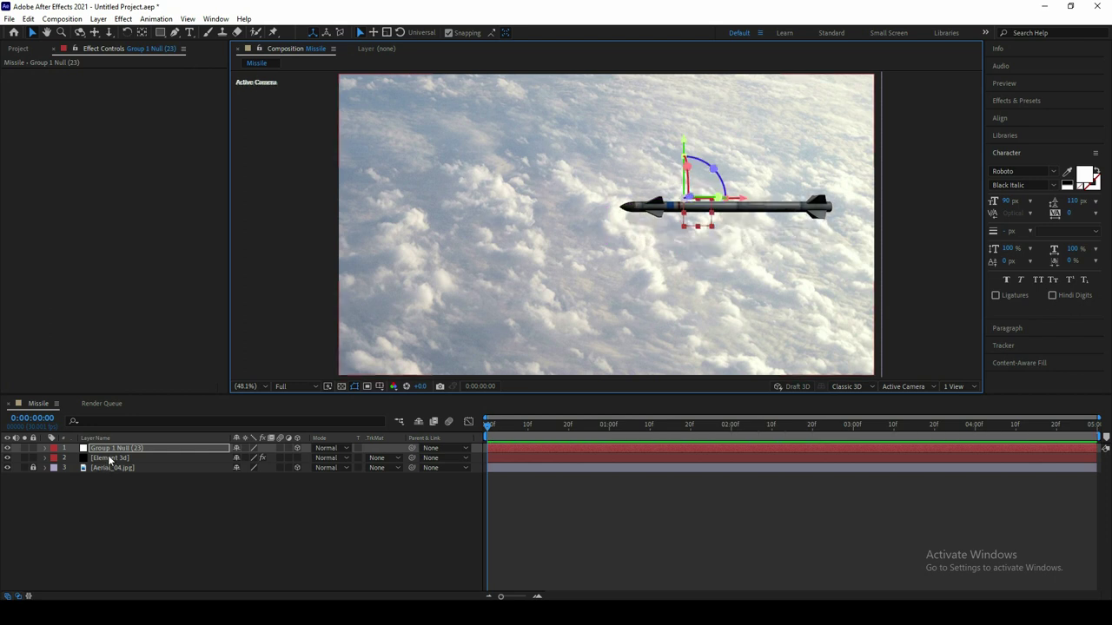
click(111, 458)
Step: Reveal the Element effect's Utilities options and centre the missile in the viewer
click(14, 73)
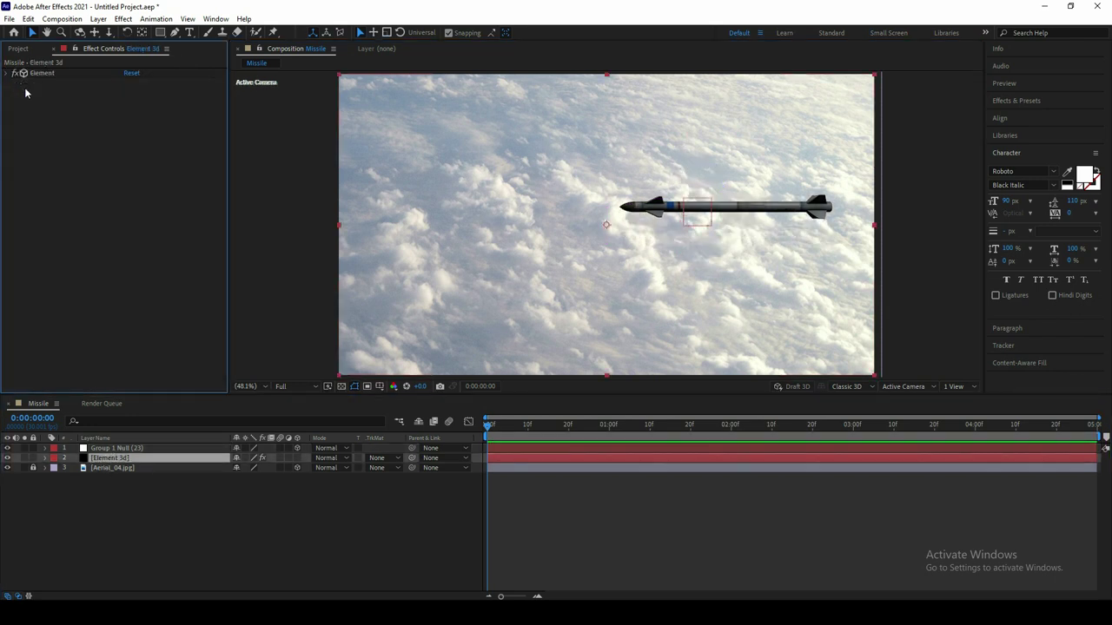
click(14, 73)
drag(221, 116, 228, 286)
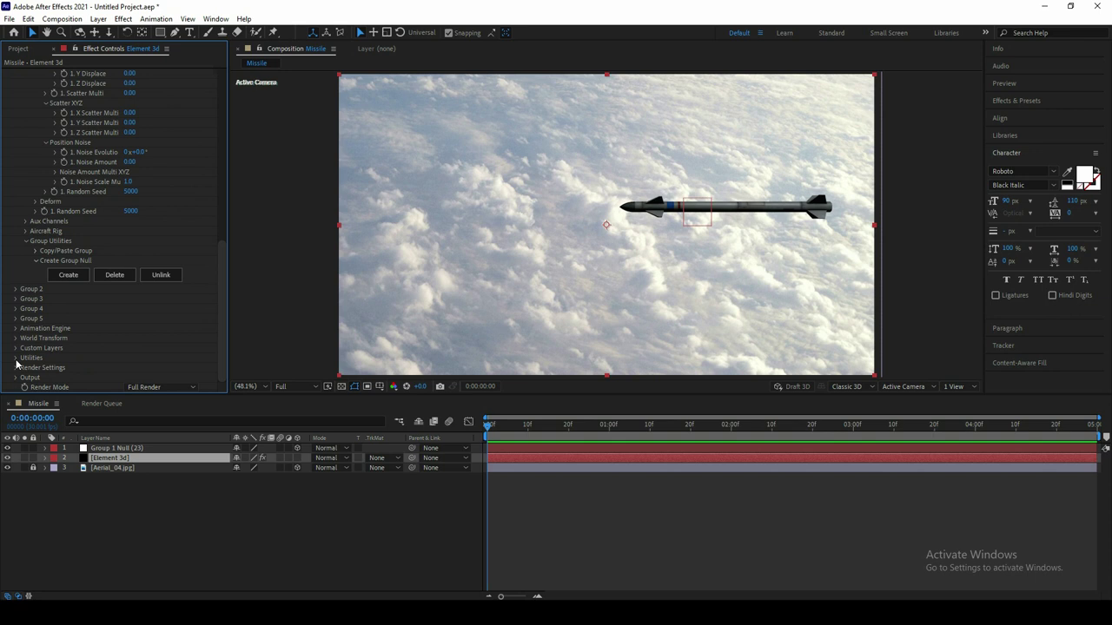
click(16, 359)
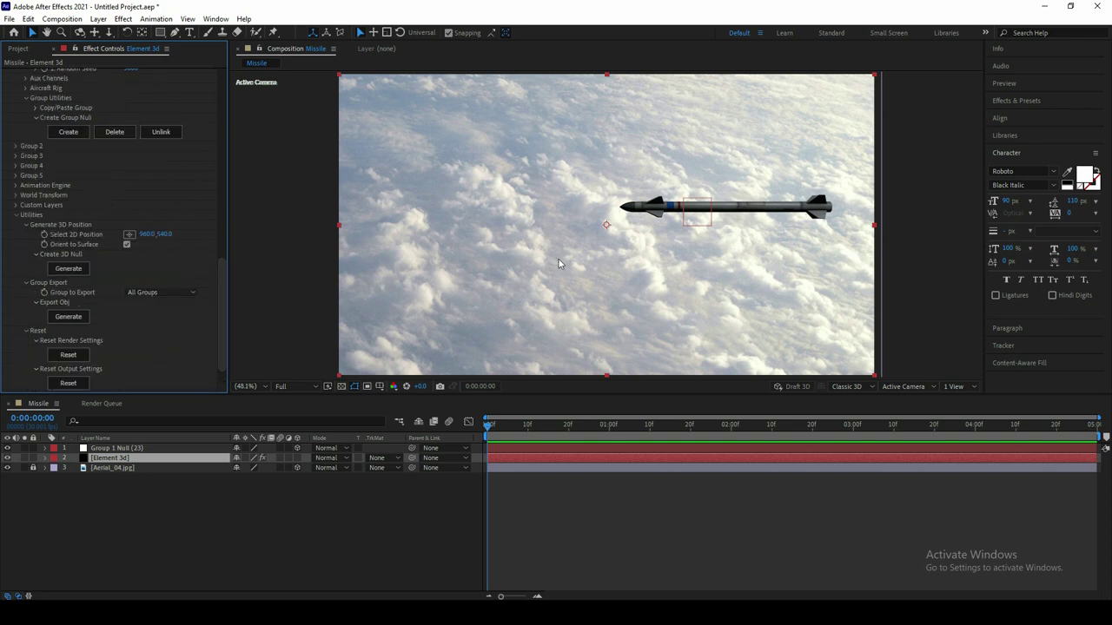
scroll(675, 200, up, 3)
drag(718, 286, 656, 161)
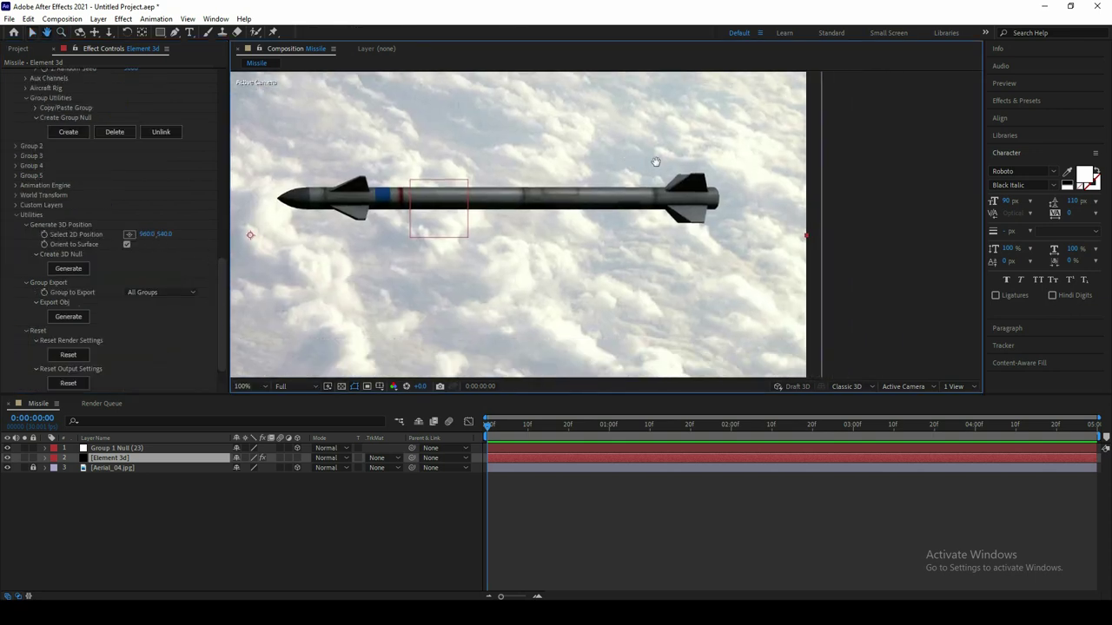
key(z)
Step: Pick the missile's tail (1760, 473) and generate the Element Position 1 null there
click(129, 236)
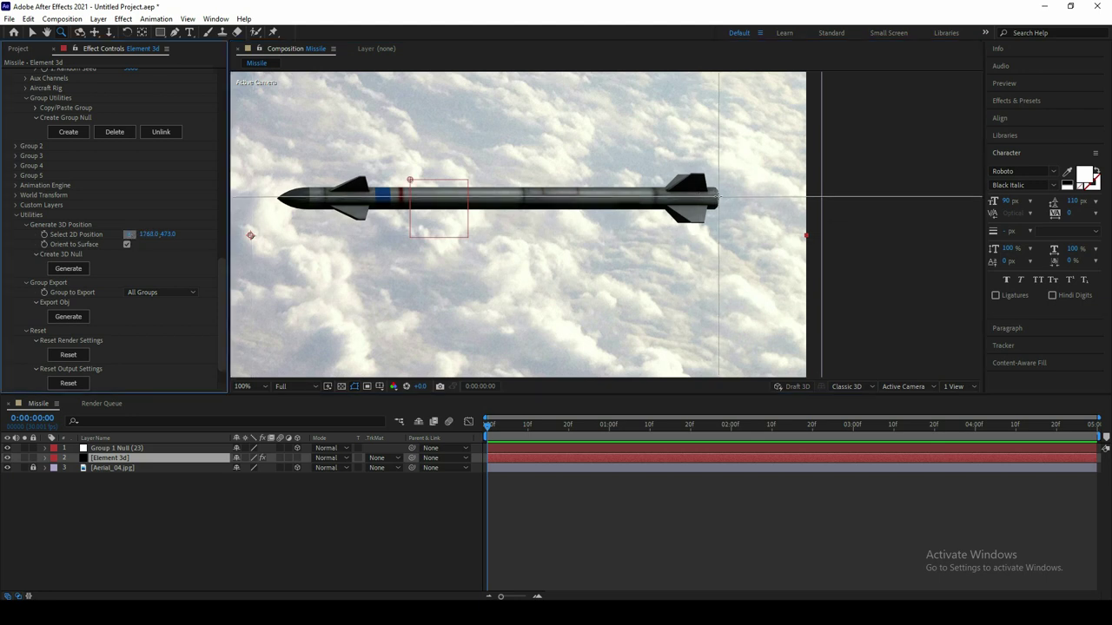
click(718, 197)
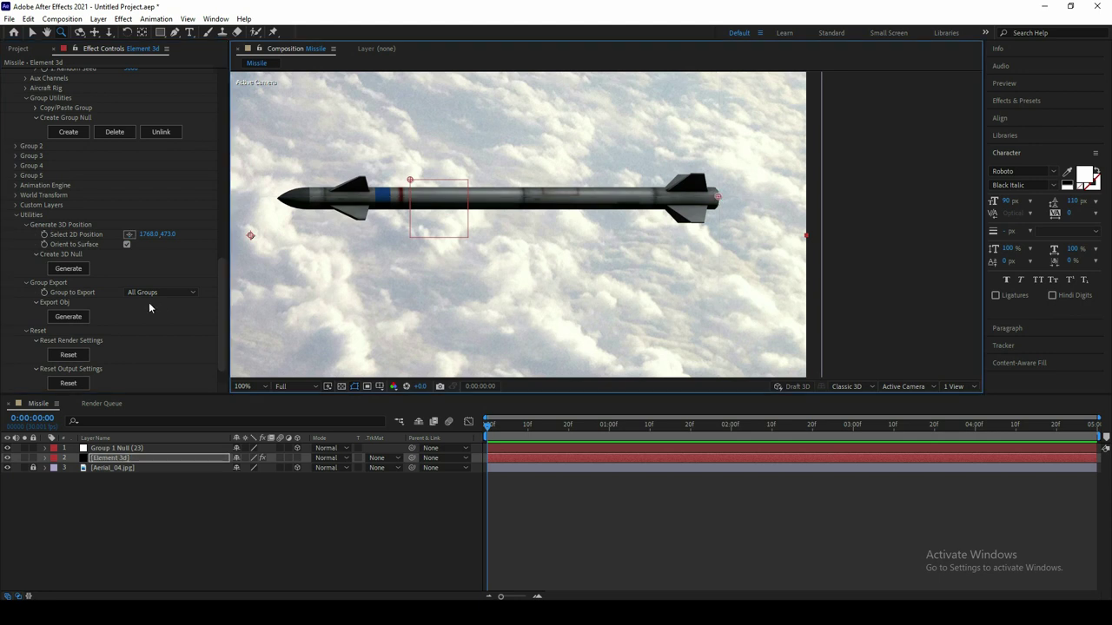
click(67, 271)
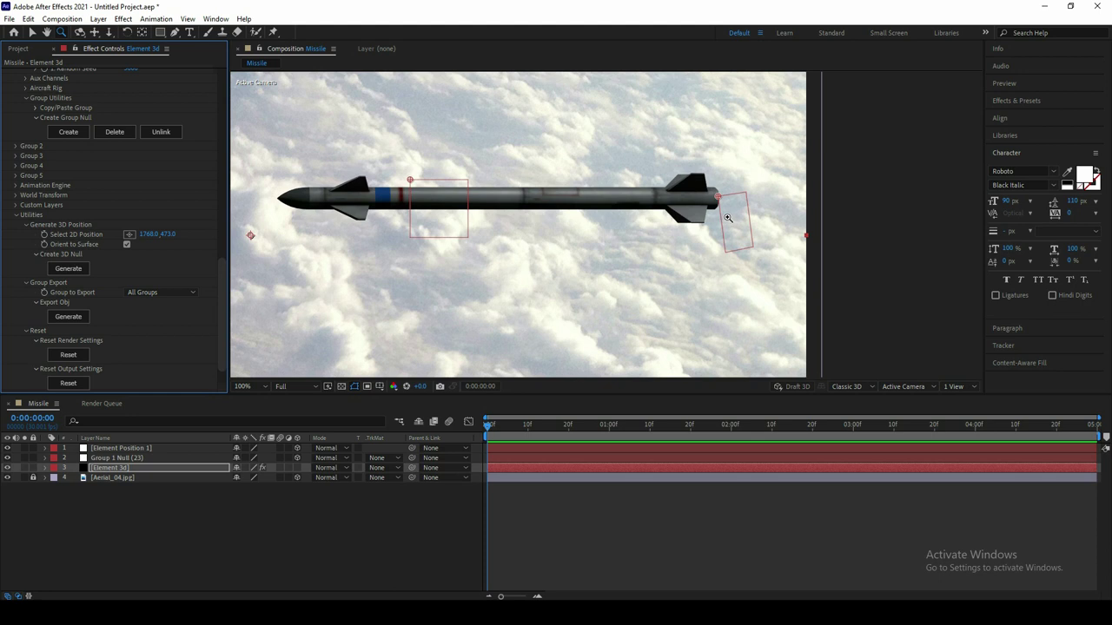
click(728, 217)
click(728, 218)
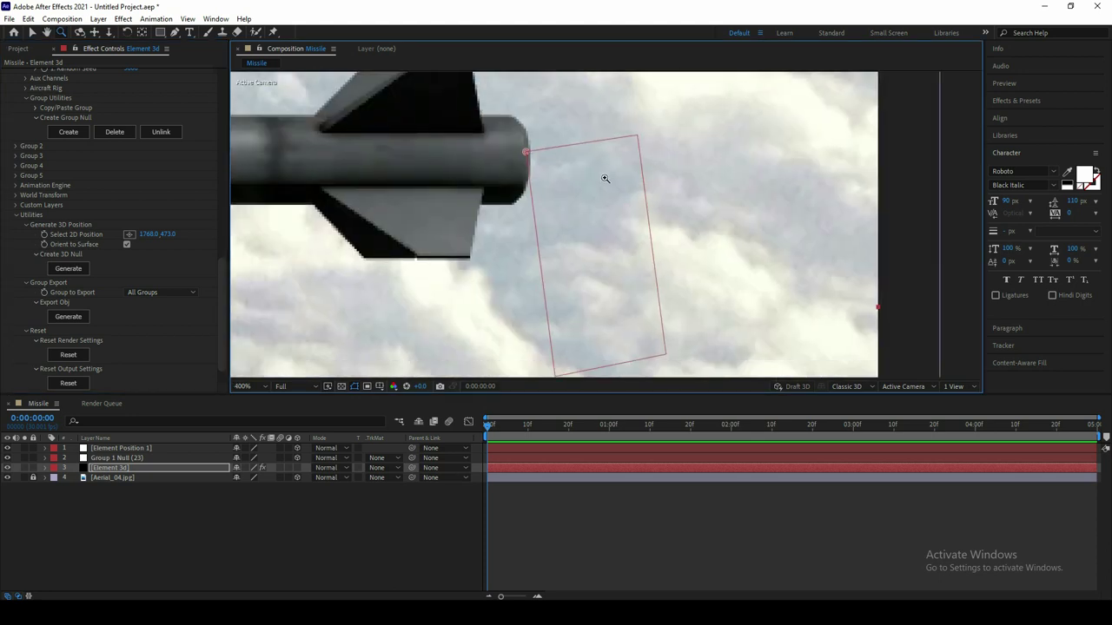
alt+click(606, 179)
alt+click(600, 200)
alt+click(579, 247)
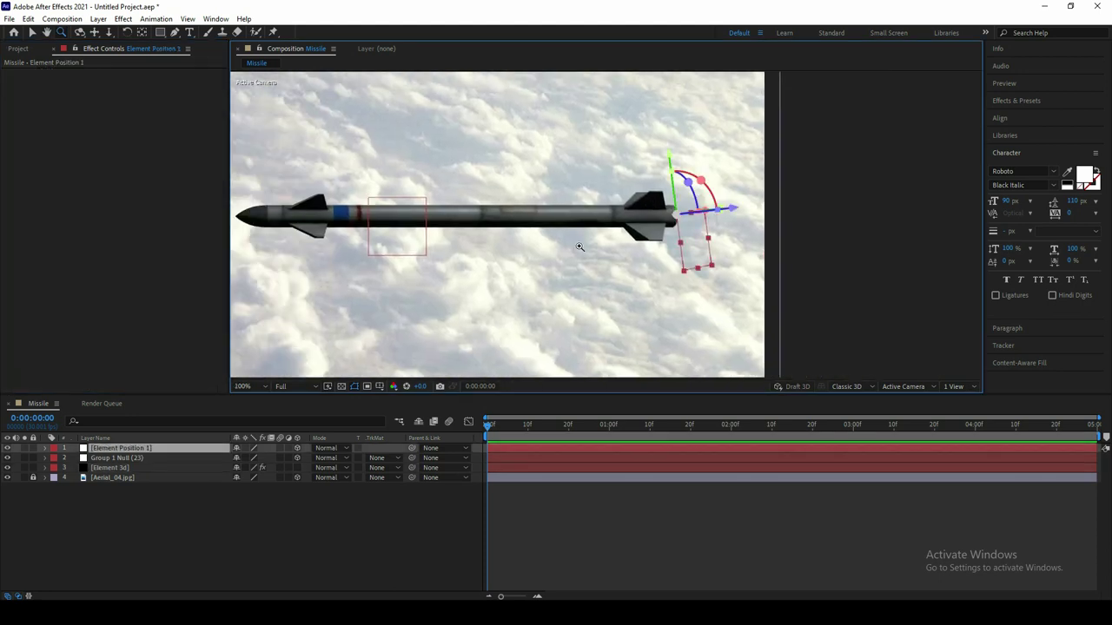
Step: Add a new Point Light 1 layer
right_click(143, 504)
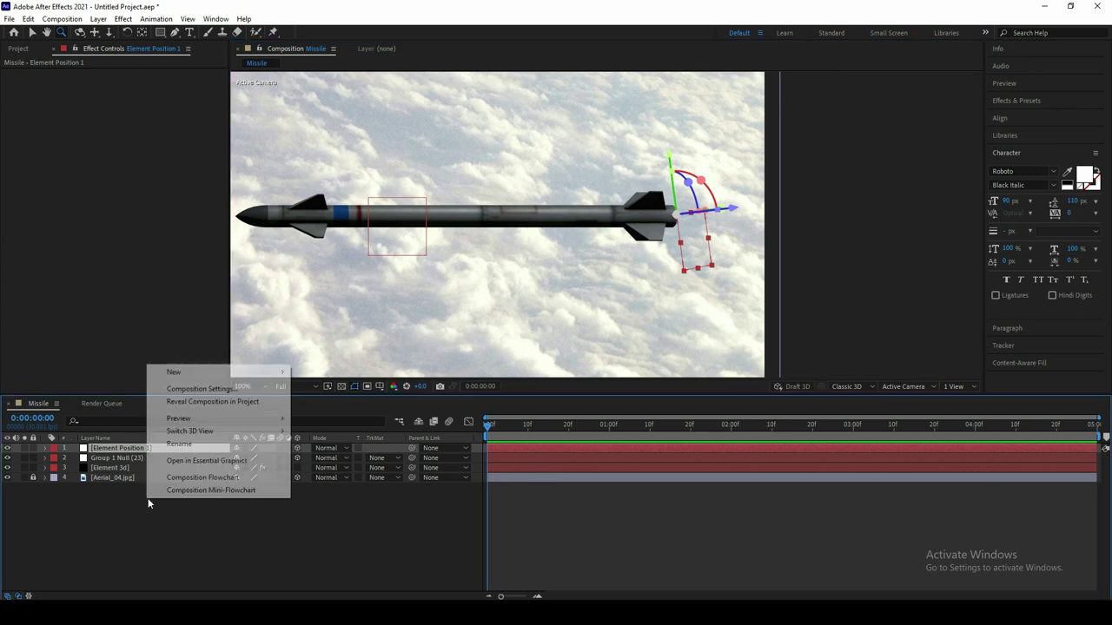
mouse_move(174, 373)
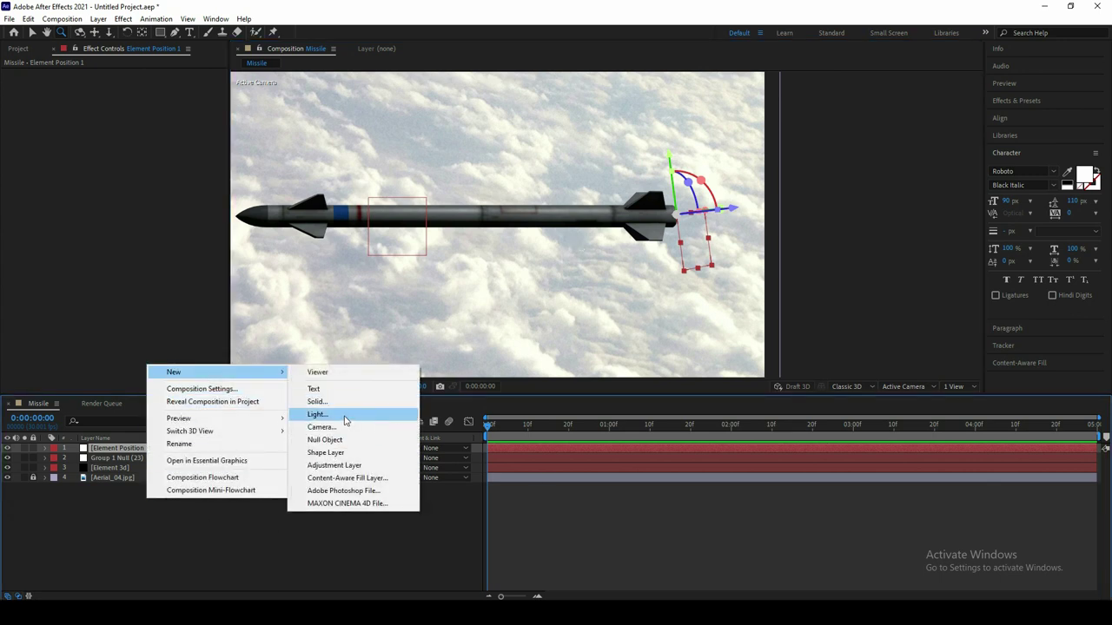
click(346, 415)
click(851, 268)
click(852, 301)
click(850, 512)
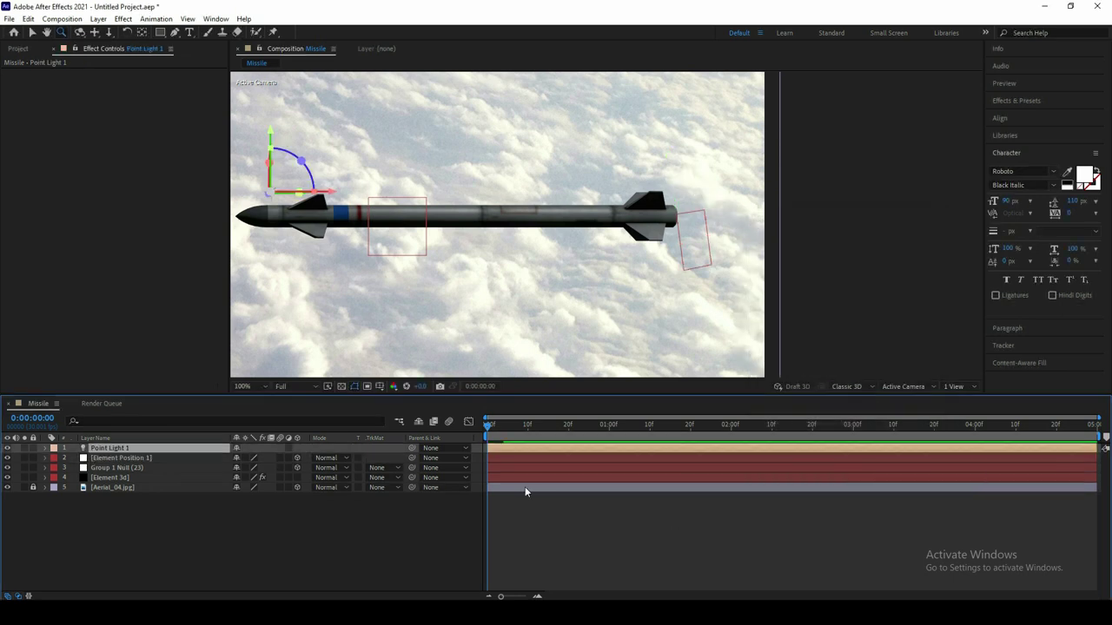
Step: Copy Element Position 1's Position onto Point Light 1 to place it at the missile tail
click(120, 458)
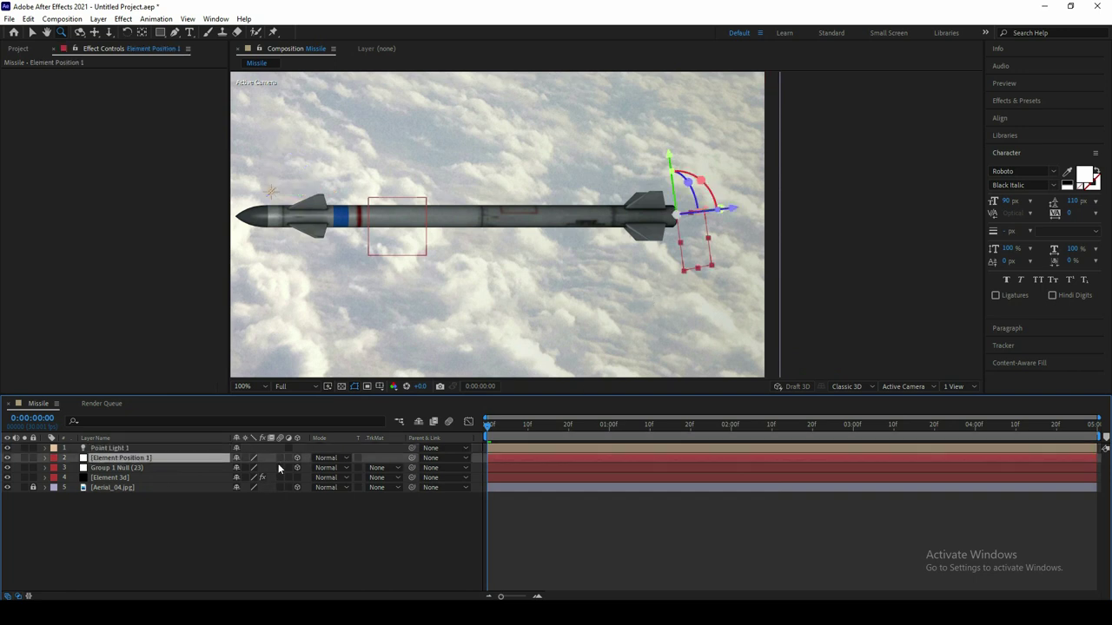
key(p)
key(Return)
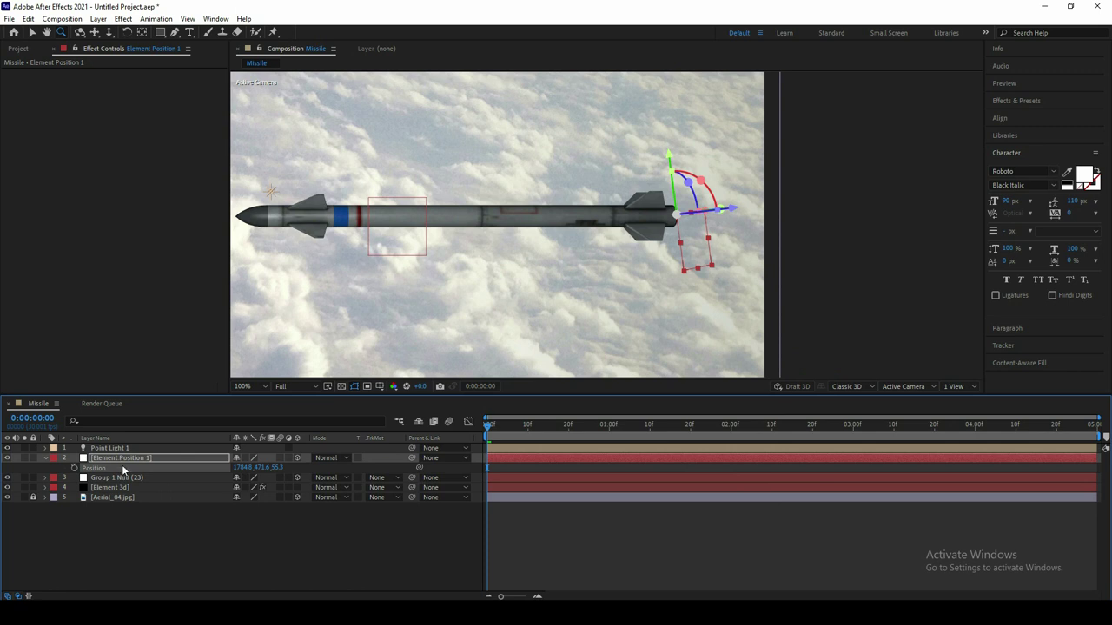
click(110, 449)
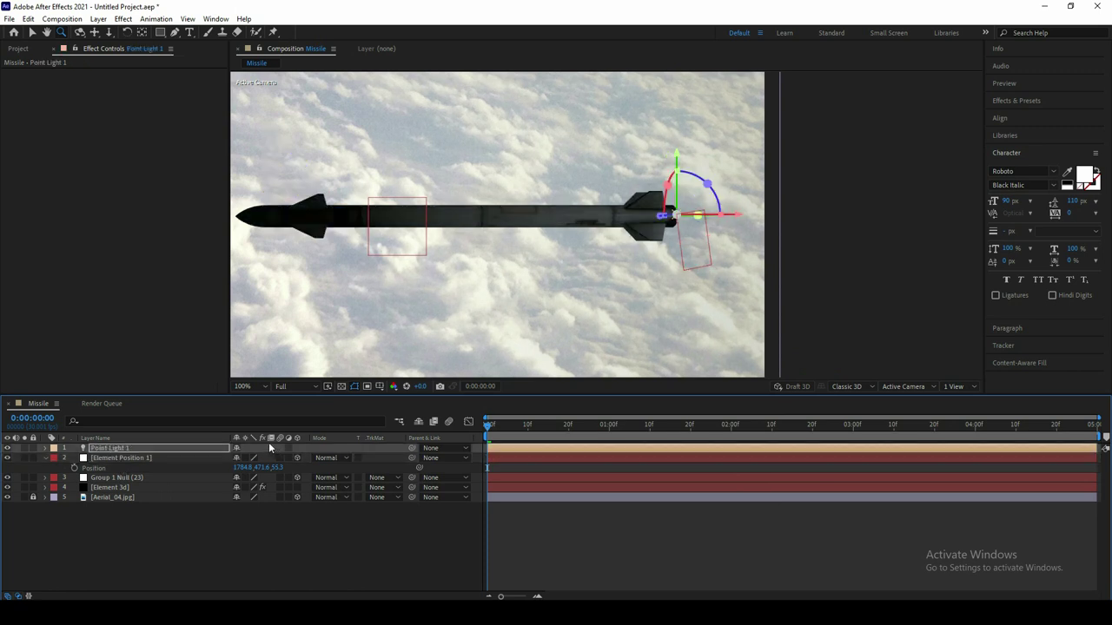
Step: Set the viewer resolution to Half and compare the light toggled off and on
scroll(498, 254, down, 2)
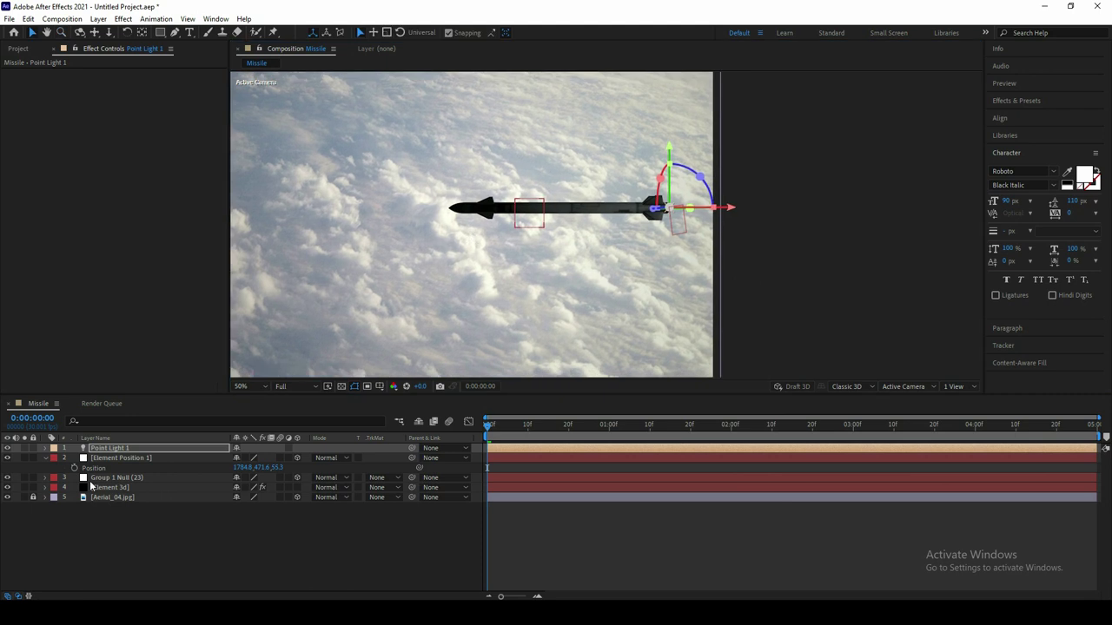
click(280, 385)
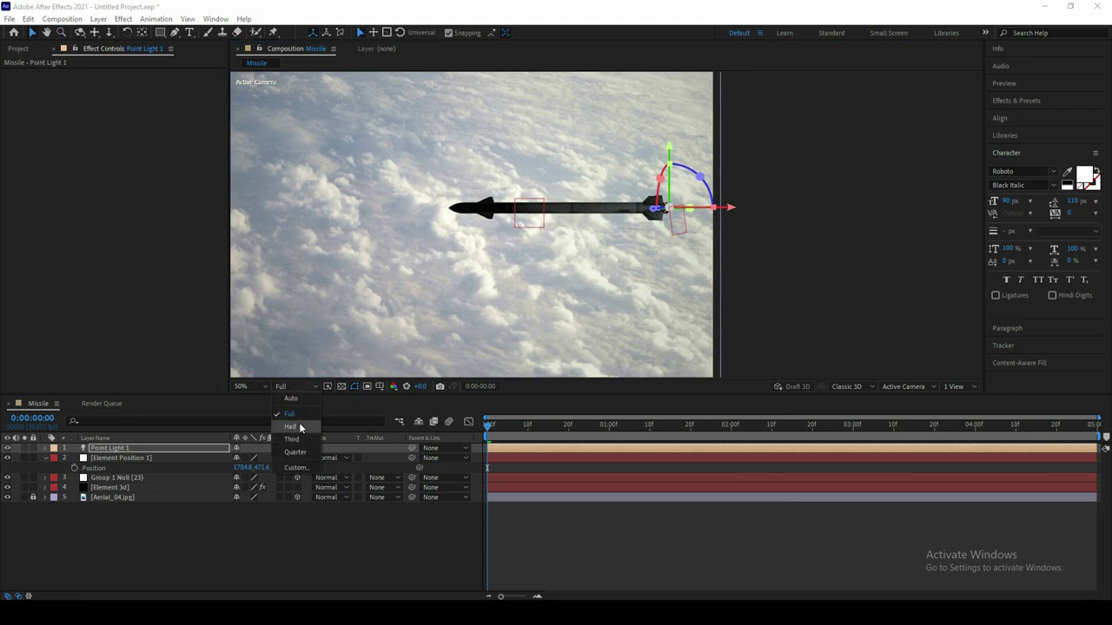
click(300, 423)
click(7, 447)
click(7, 447)
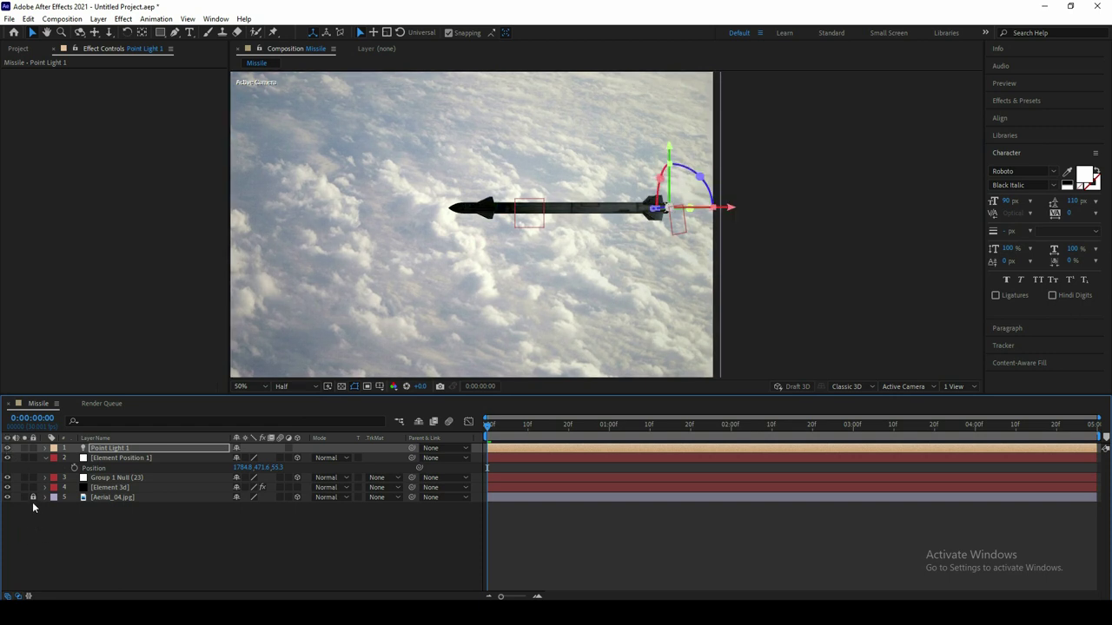
click(94, 498)
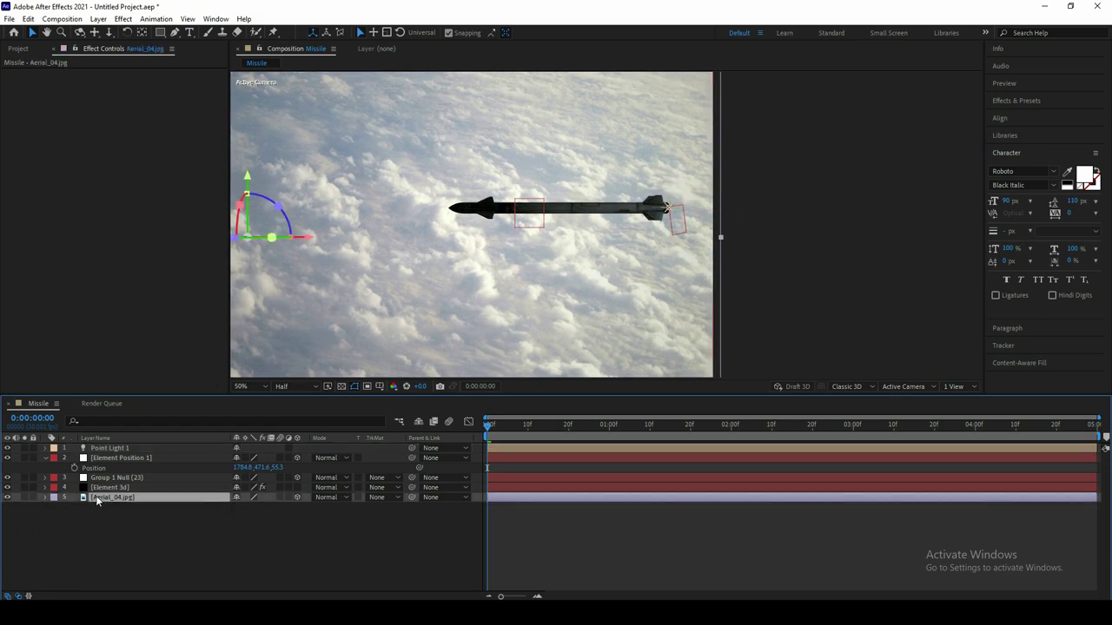
Step: Set Aerial_04.jpg's Accepts Lights to Off and lock the layer
key(a)
key(a)
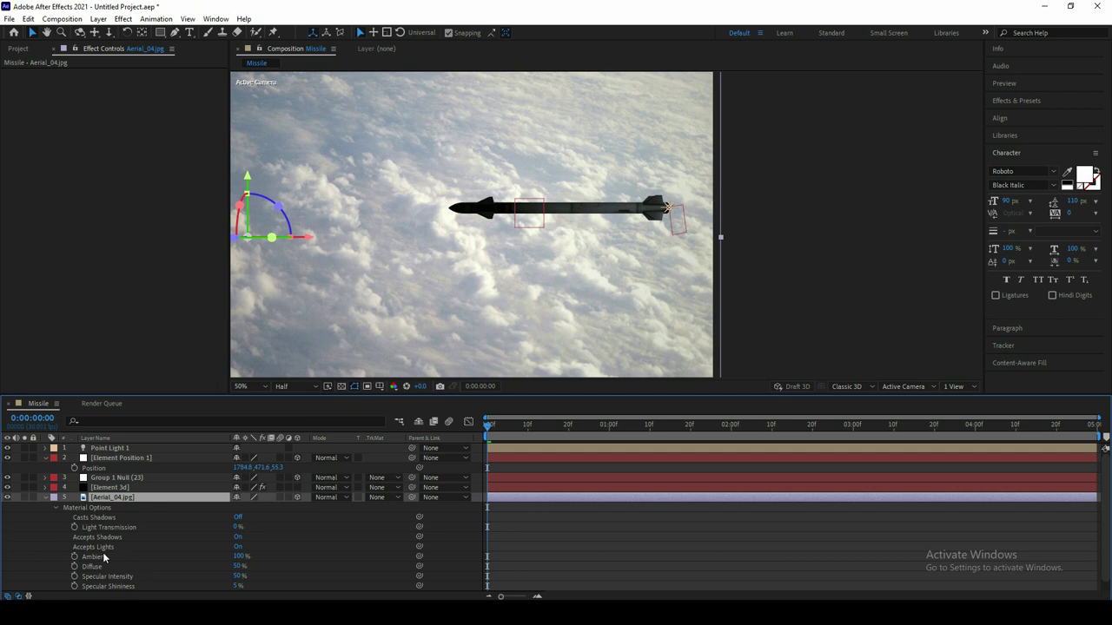
click(239, 547)
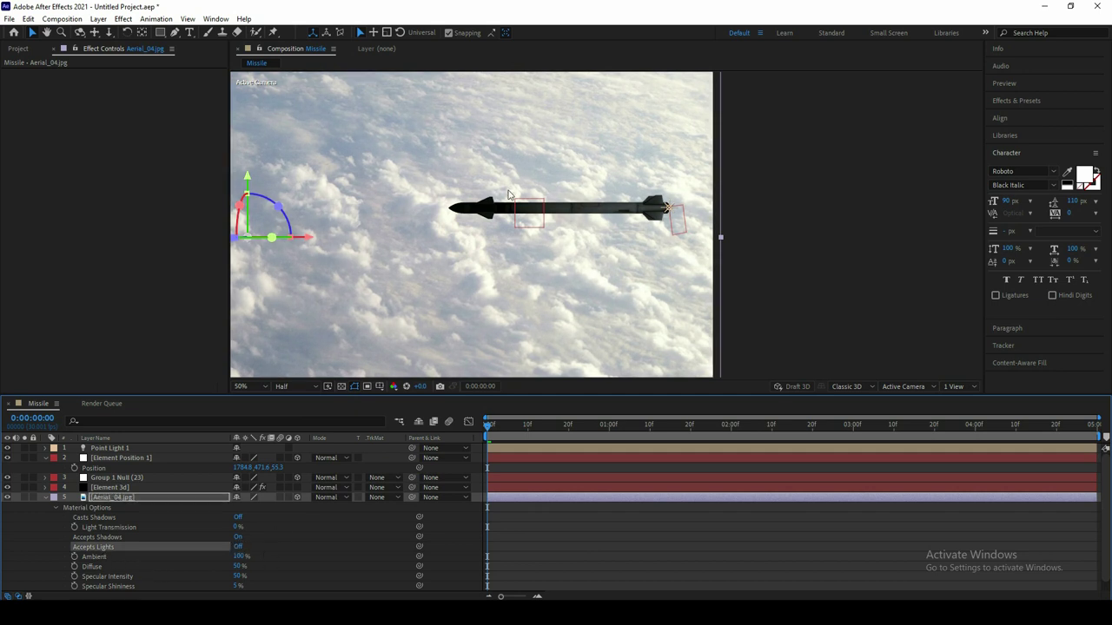
click(33, 497)
click(46, 498)
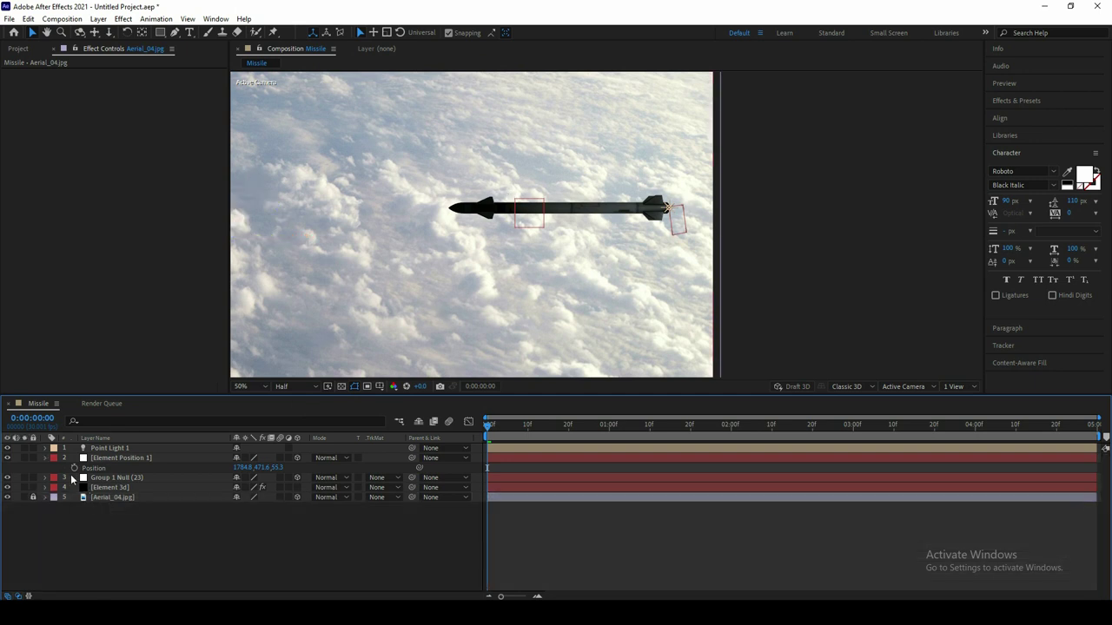
Step: Create a full-frame black solid named Particular, then bring up the Effect menu
right_click(126, 514)
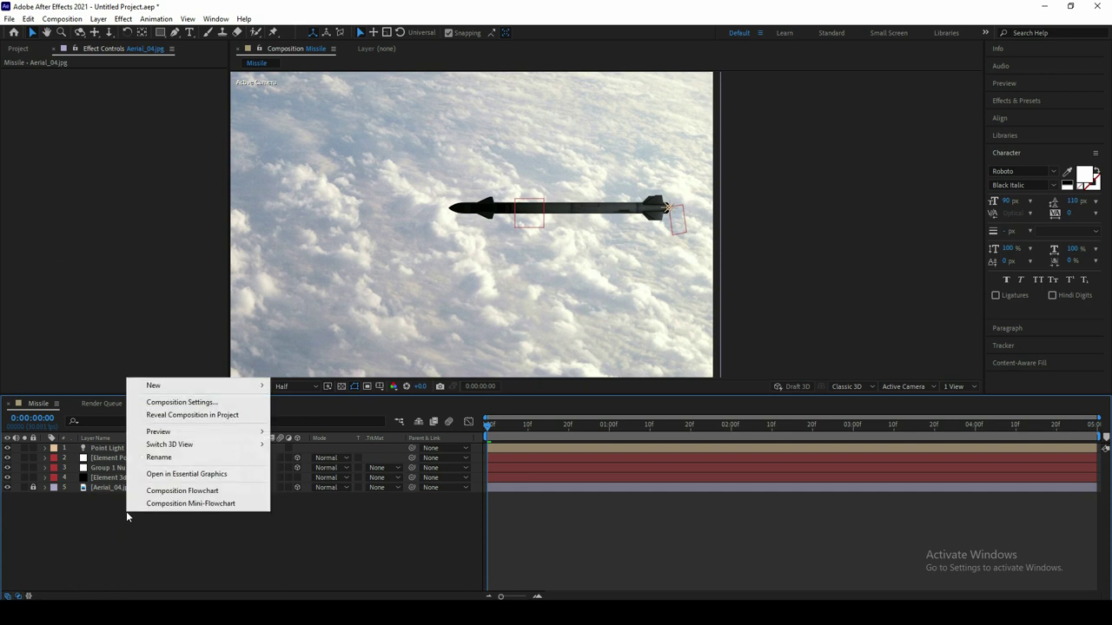
mouse_move(152, 385)
click(304, 414)
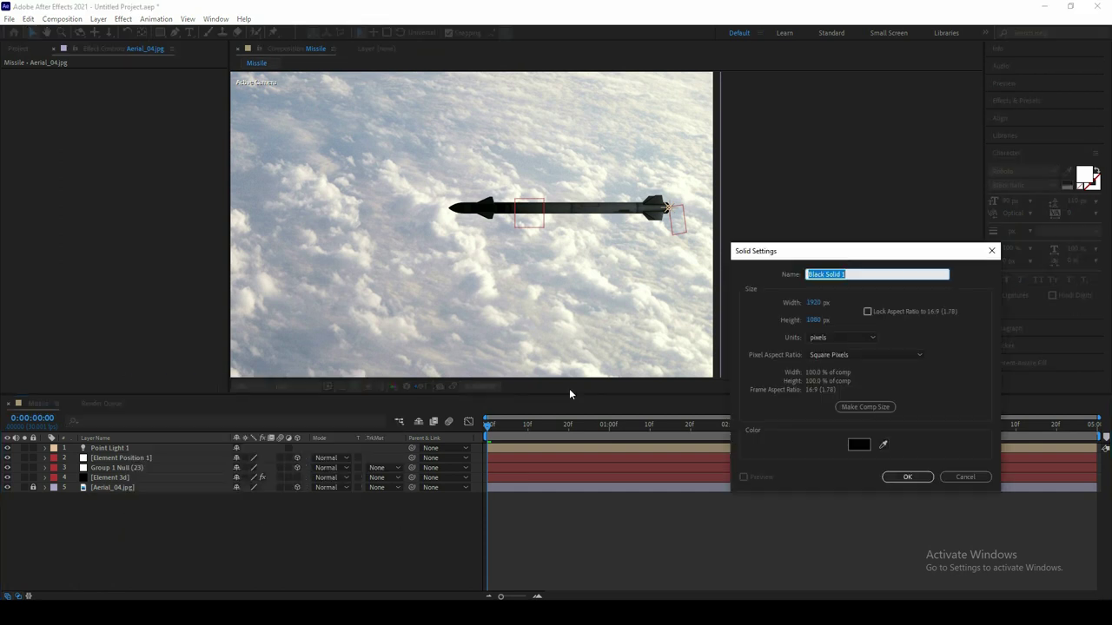
key(BackSpace)
text(Particular)
click(907, 477)
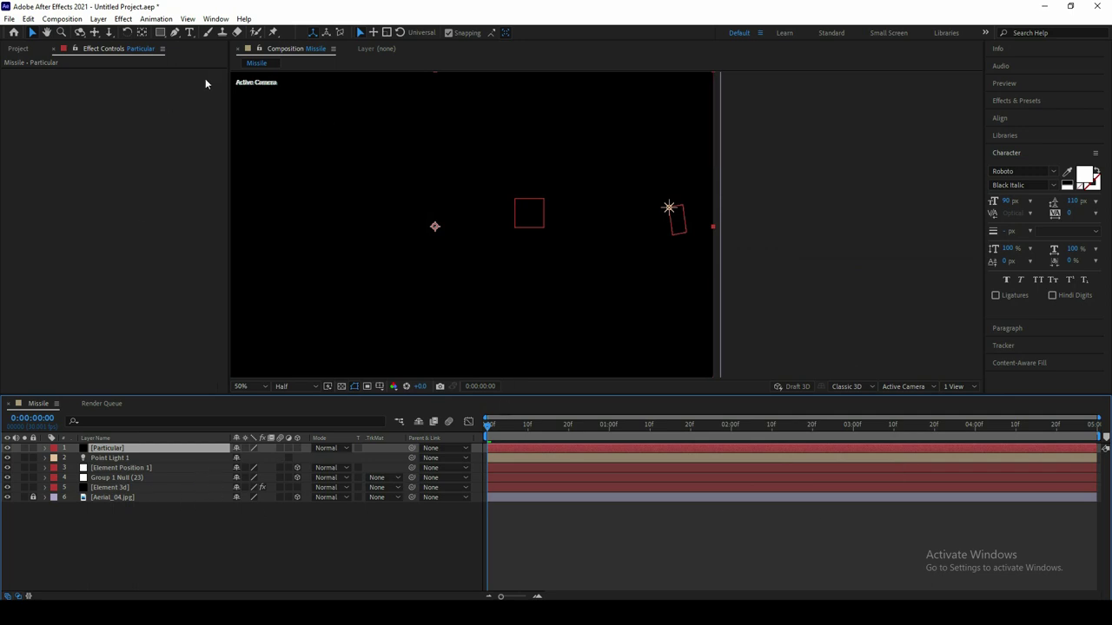
click(123, 19)
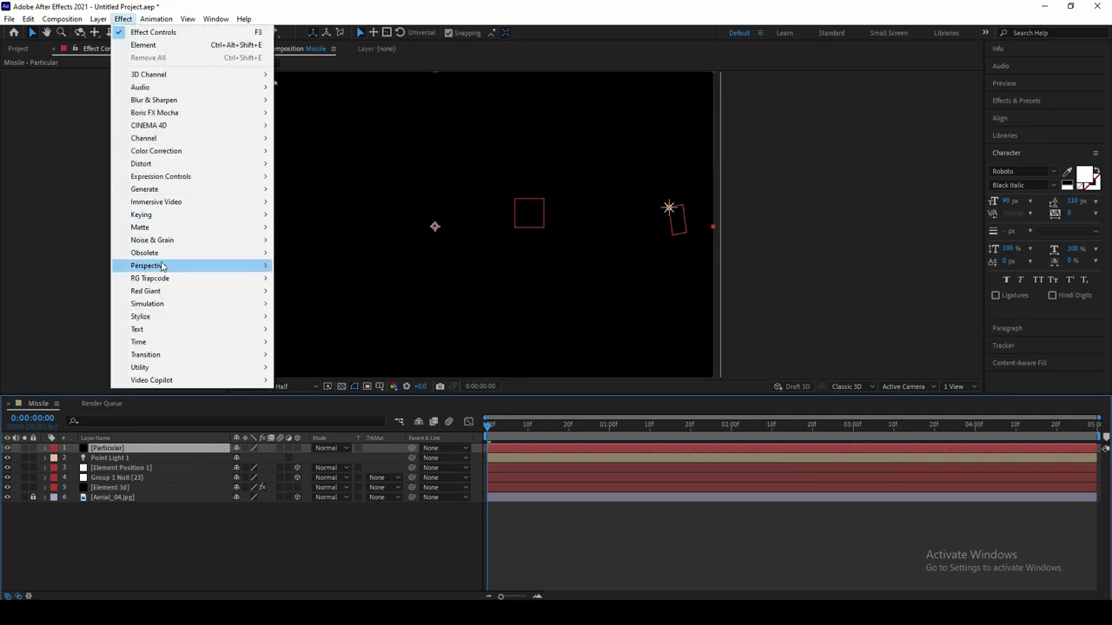
Step: Apply RG Trapcode Particular to the Particular layer and move the playhead to 0:00:01:20
mouse_move(161, 278)
click(304, 355)
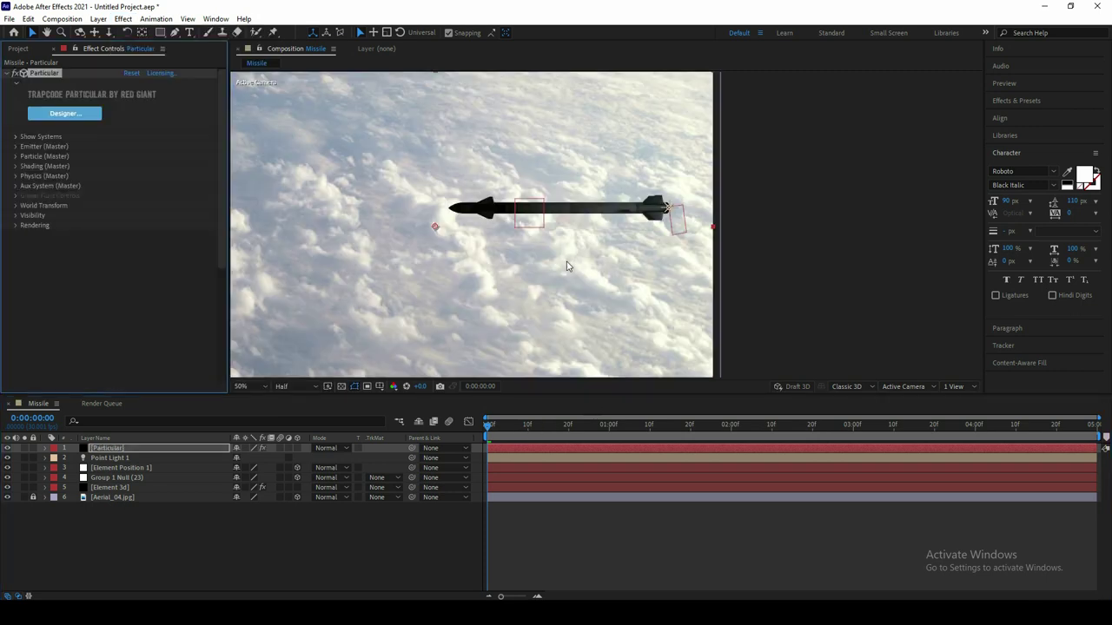
drag(607, 425, 695, 449)
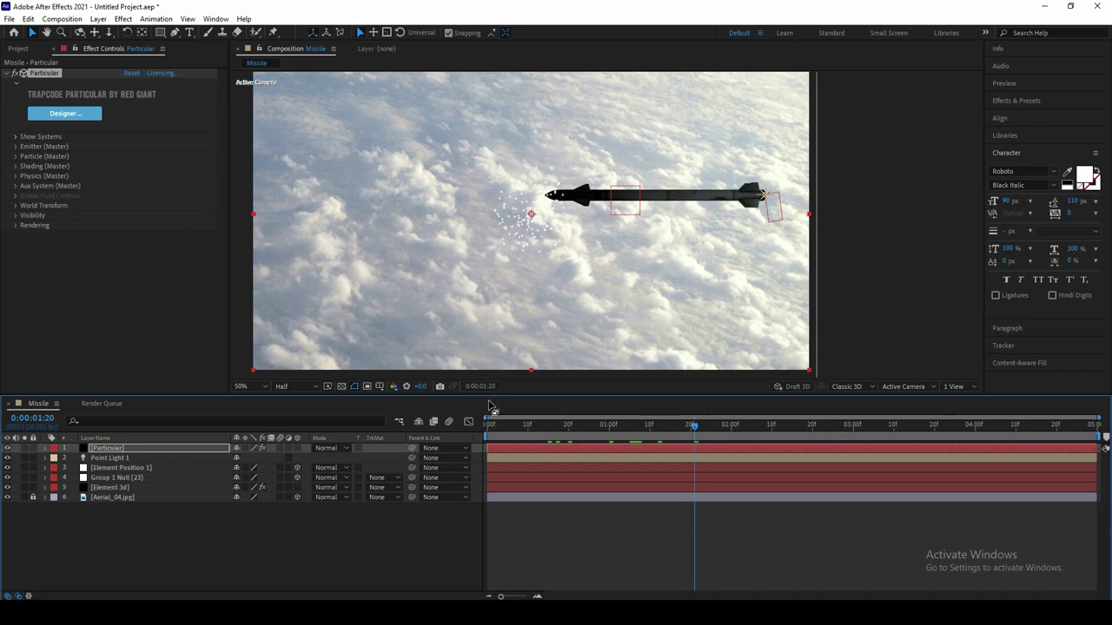
Step: Add a new Ambient Light 1 layer to the comp
right_click(273, 524)
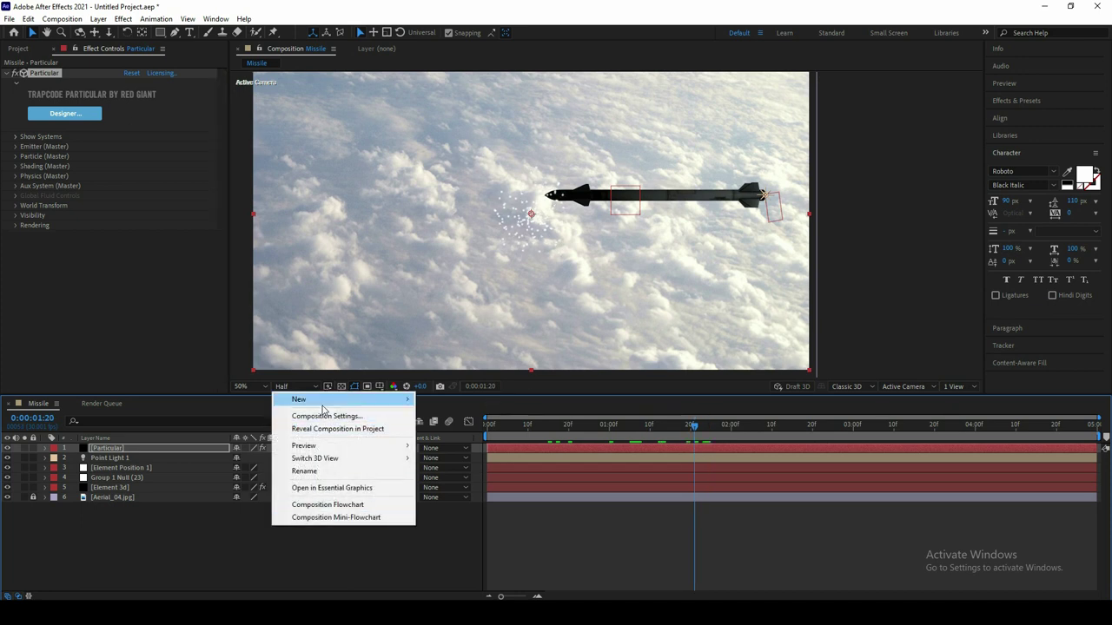
mouse_move(295, 400)
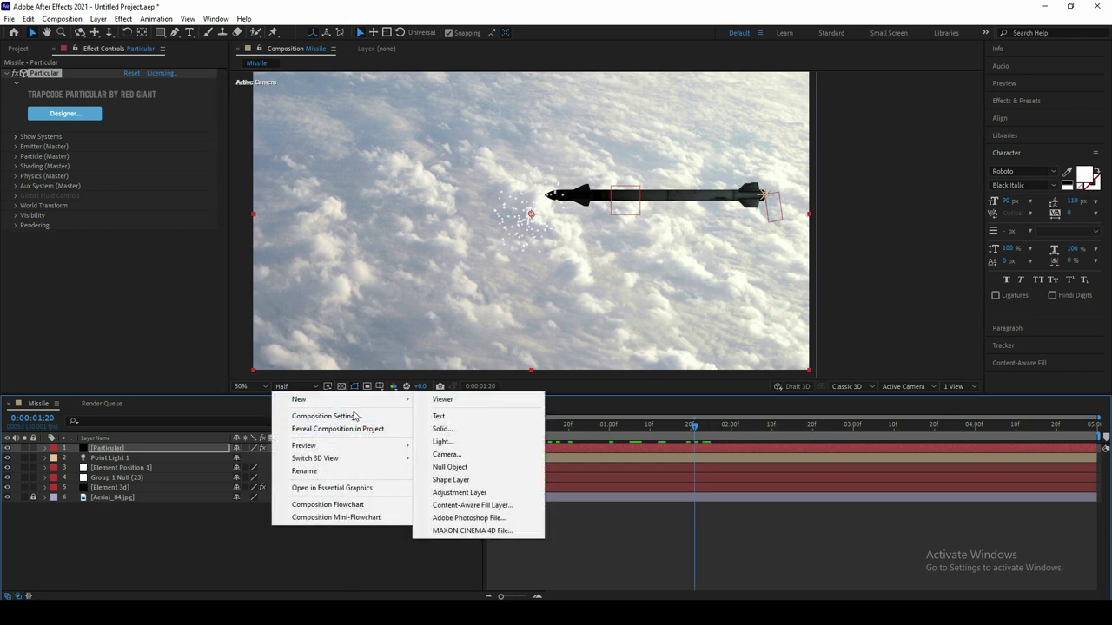
click(443, 441)
click(856, 267)
click(865, 280)
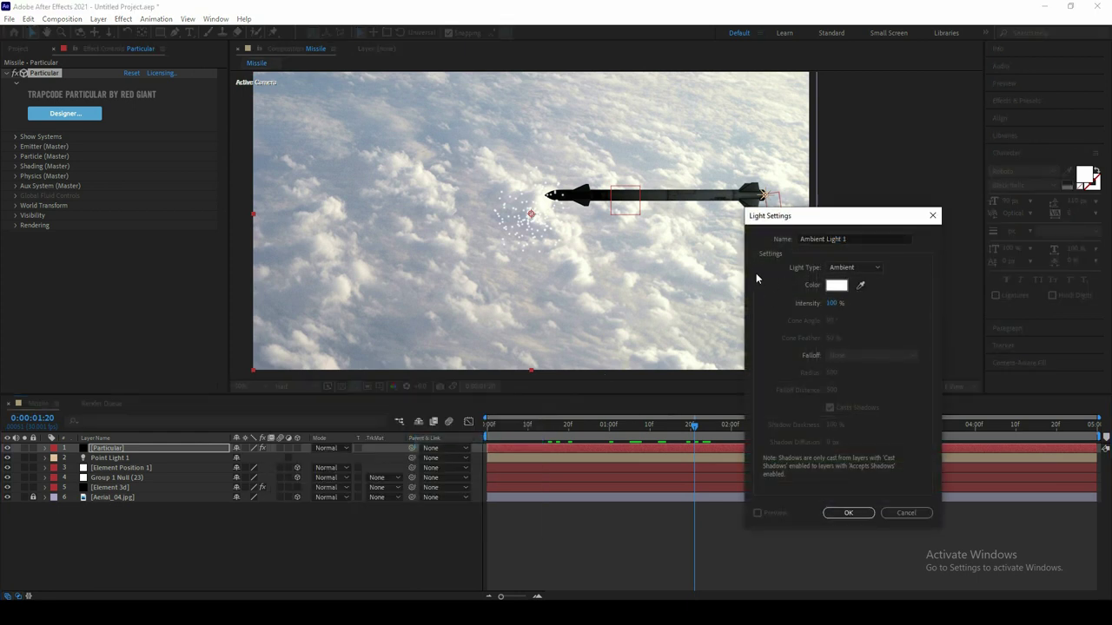
click(847, 514)
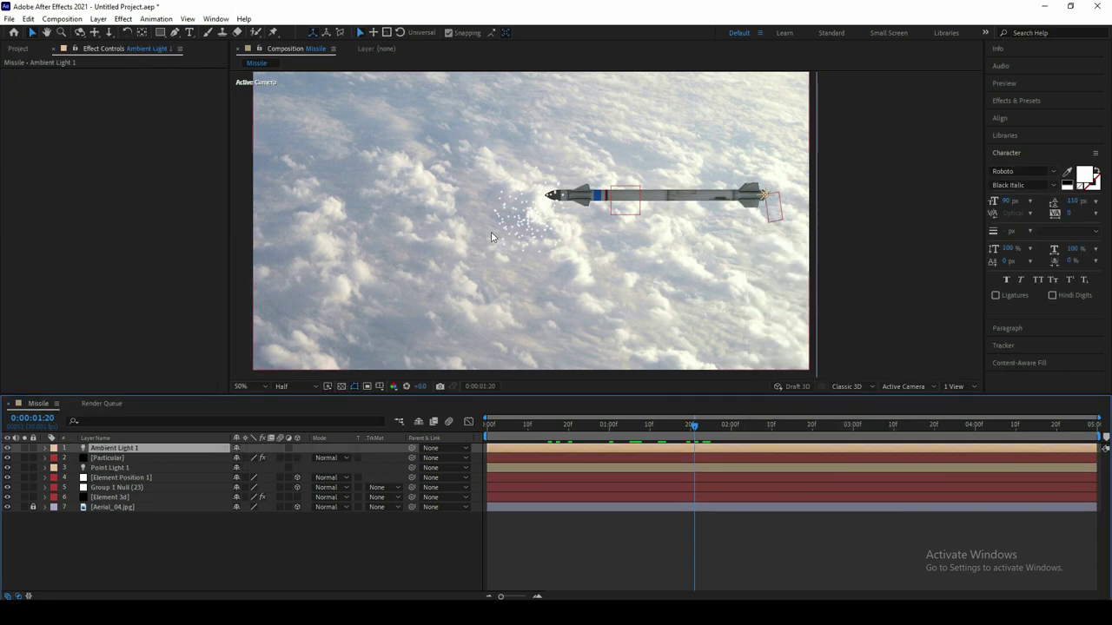
Step: Move Particular and Point Light 1 above Ambient Light 1 in the layer stack
click(113, 458)
shift+click(113, 468)
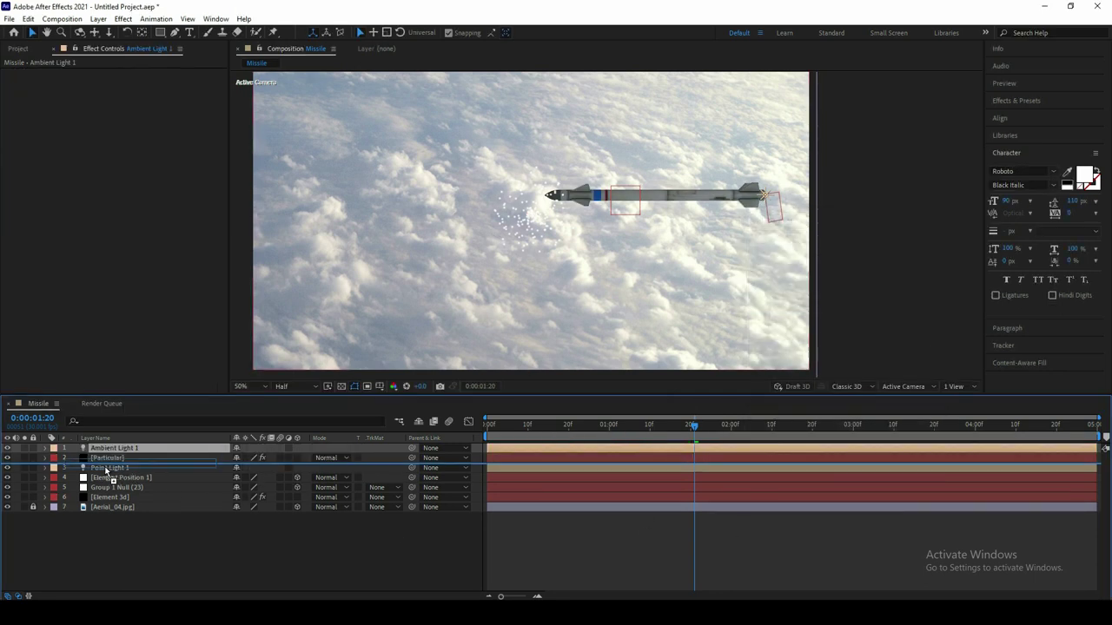
drag(113, 463, 117, 446)
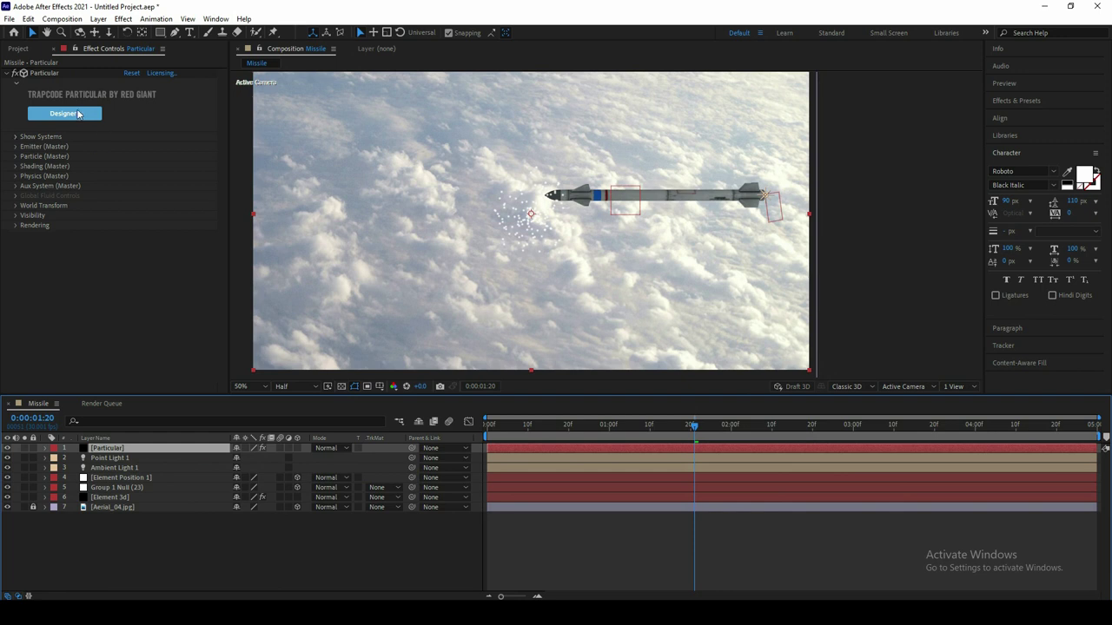
Step: Set Particular's Emitter Type to Light(s) with Point Light 1 as the emitter light
click(15, 147)
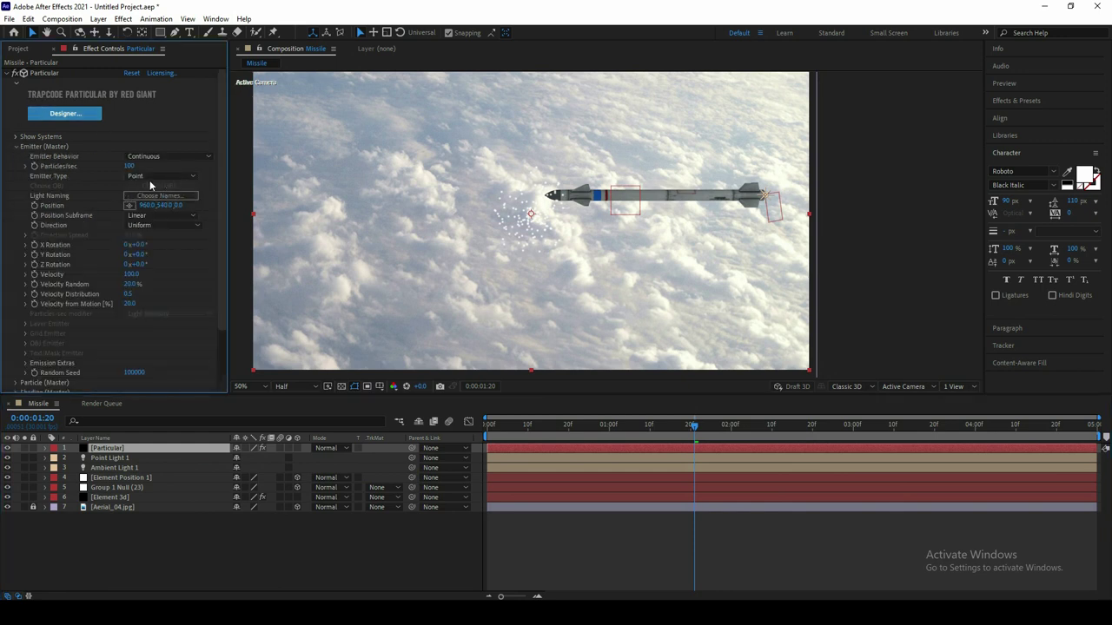
click(152, 176)
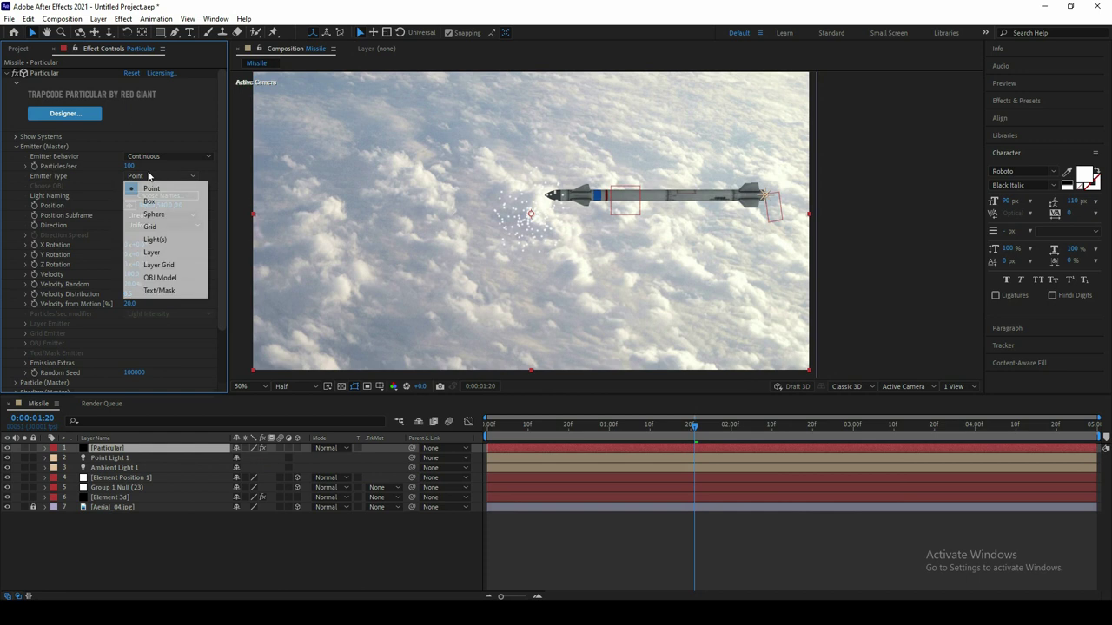
click(157, 240)
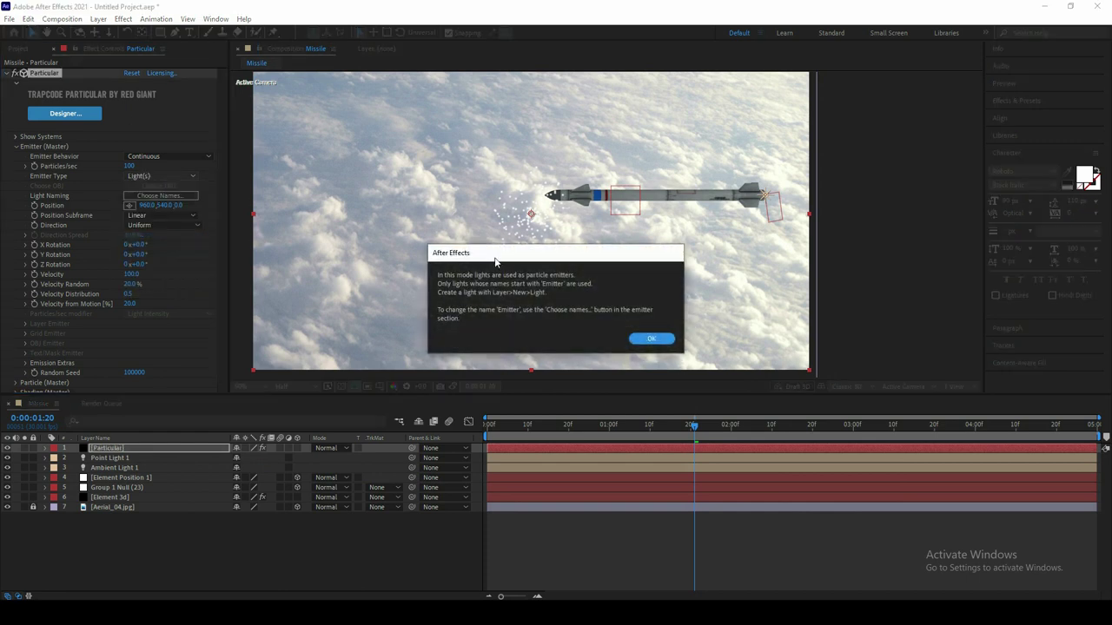
click(653, 338)
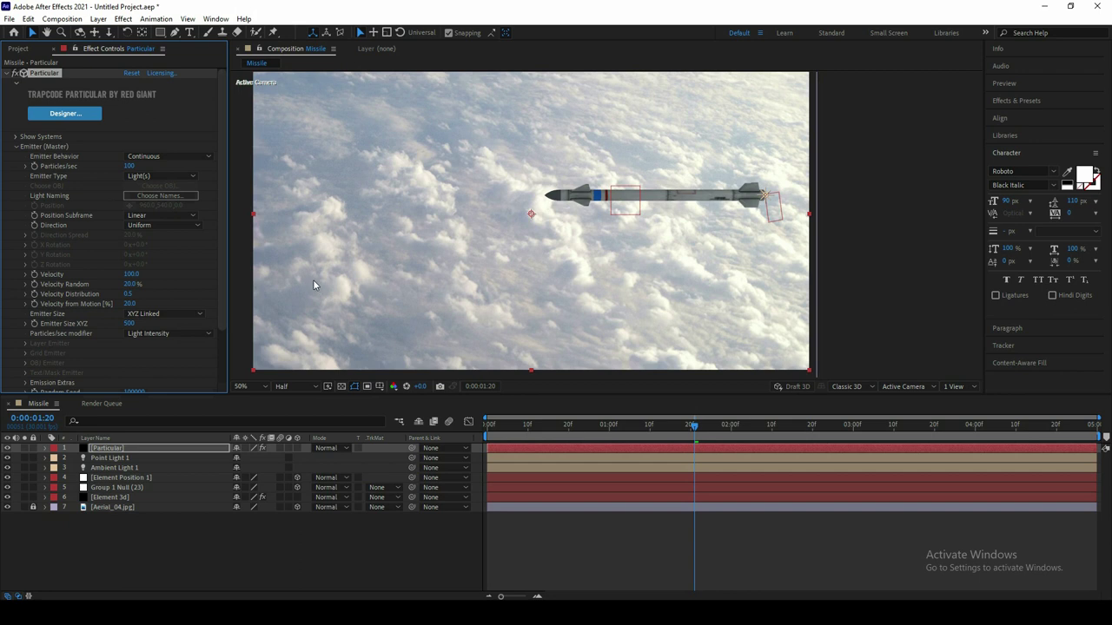
click(146, 198)
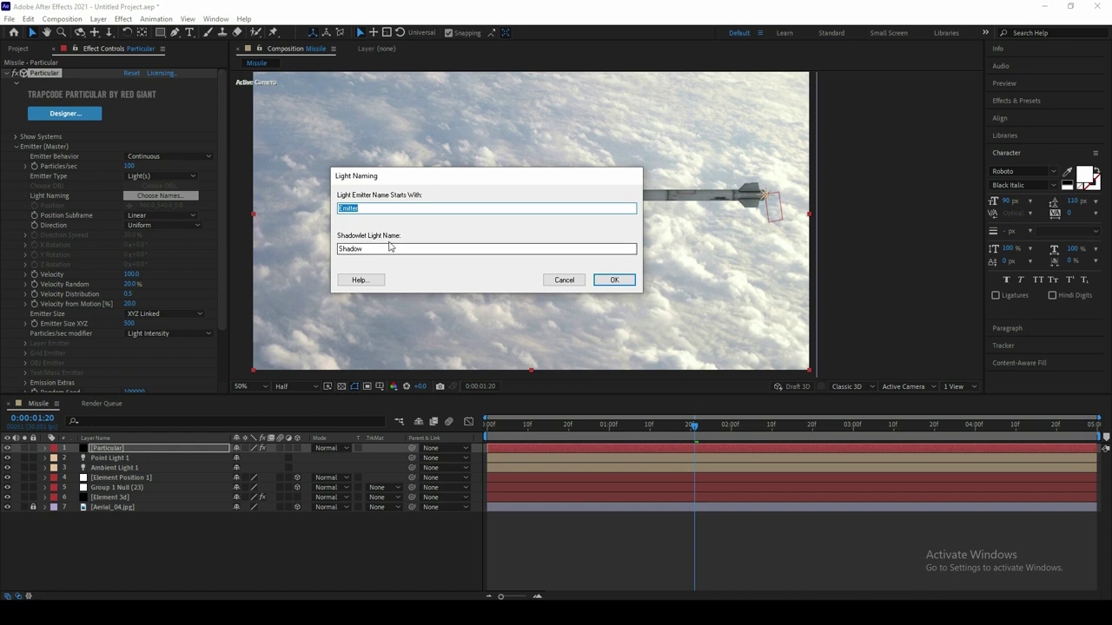
text(Point Light 1)
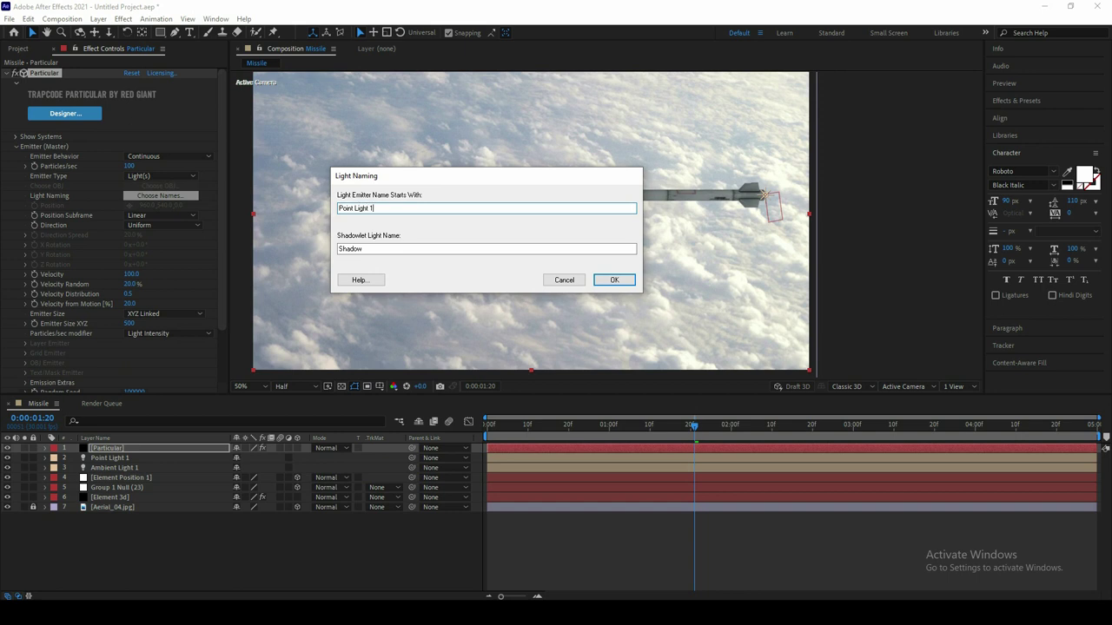
click(614, 279)
Step: Inspect the sparks at the missile tail and hide the Aerial_04.jpg clouds
key(z)
click(747, 184)
click(749, 183)
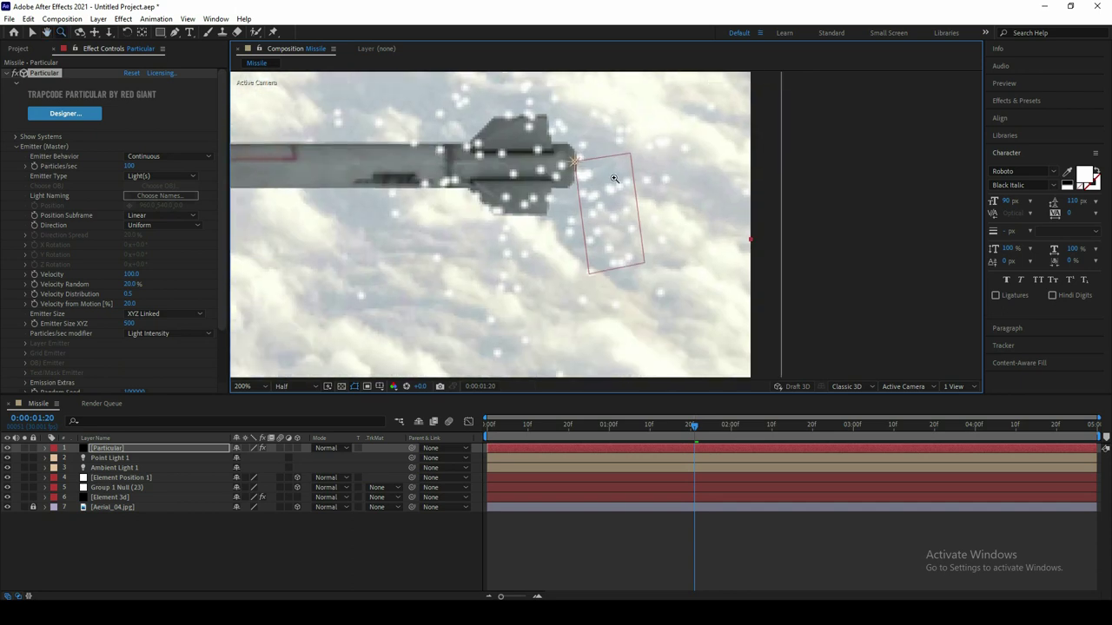
alt+click(614, 179)
alt+click(608, 172)
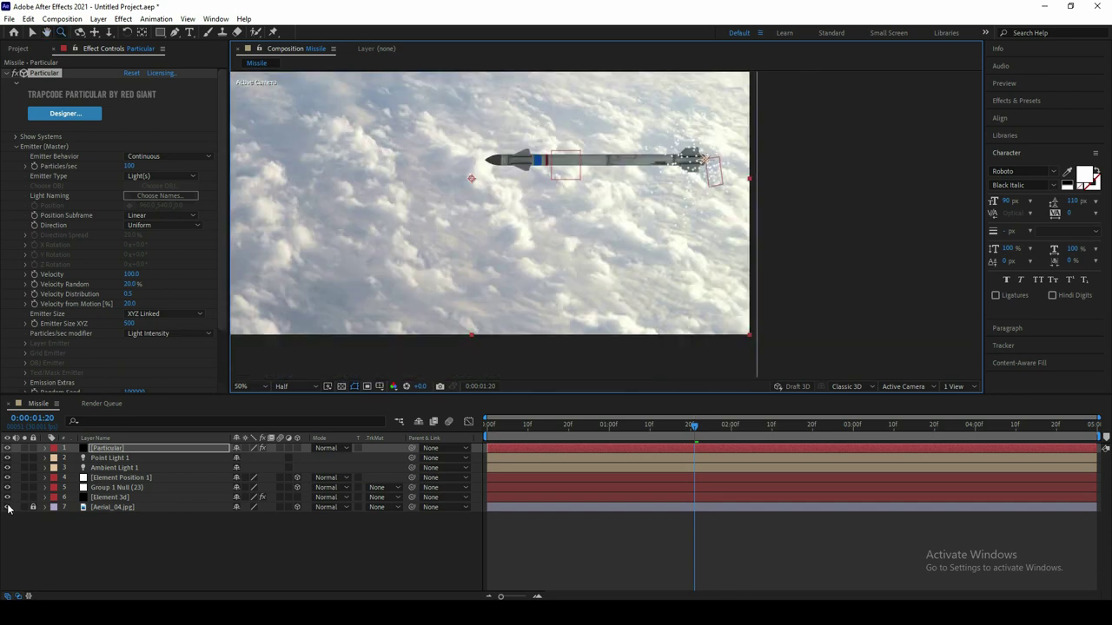
click(8, 507)
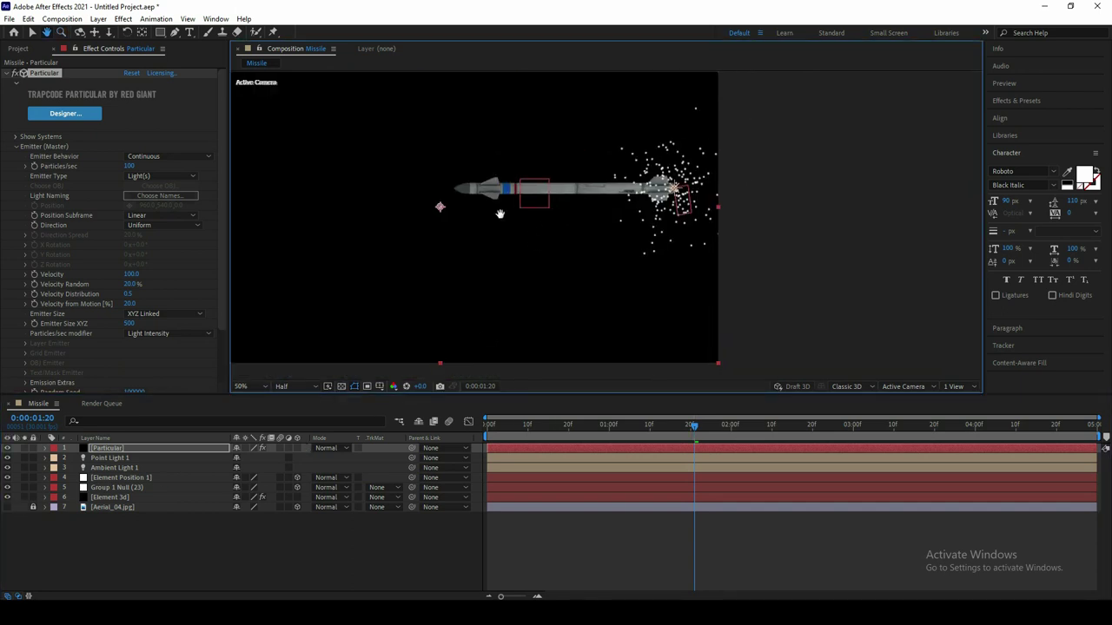
drag(457, 238, 510, 235)
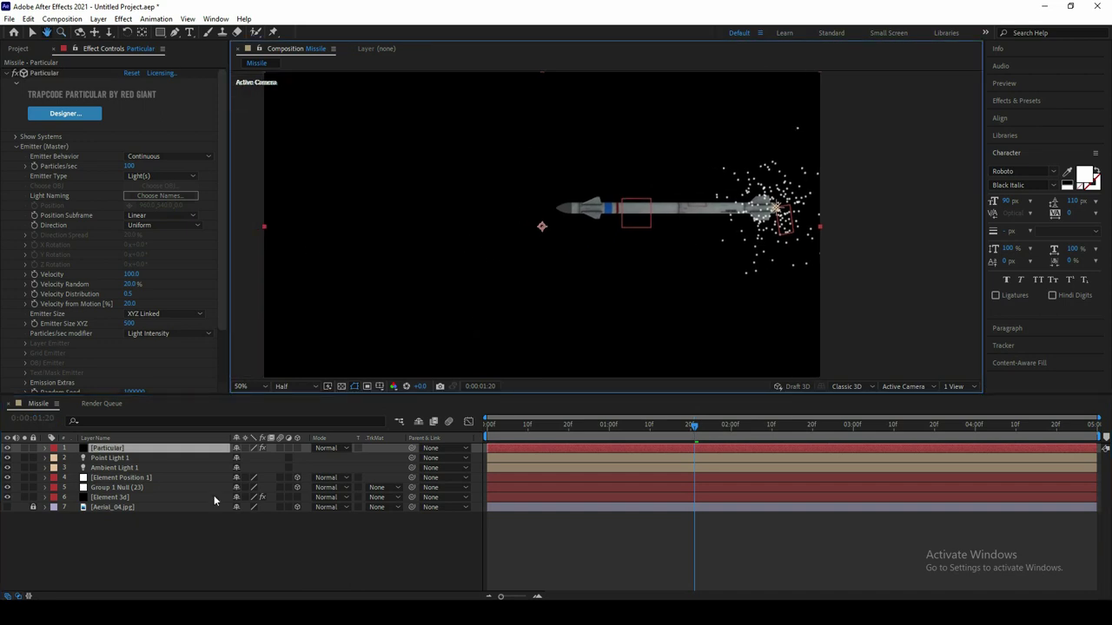
Step: Delete Element Position 1 and make the Aerial_04.jpg clouds visible again
click(116, 478)
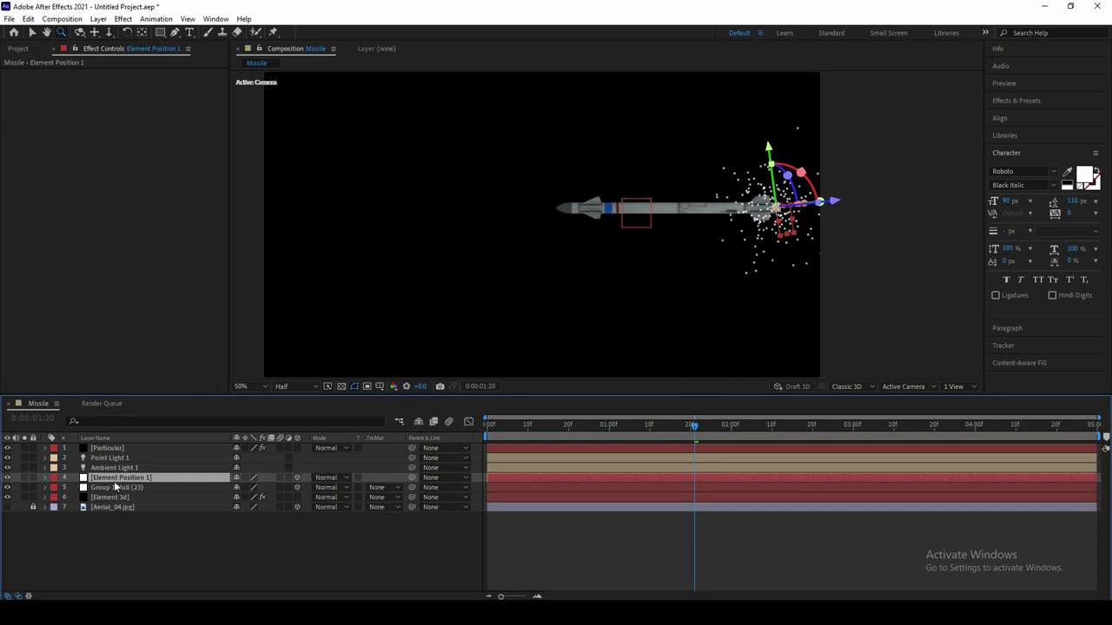
key(Delete)
click(117, 478)
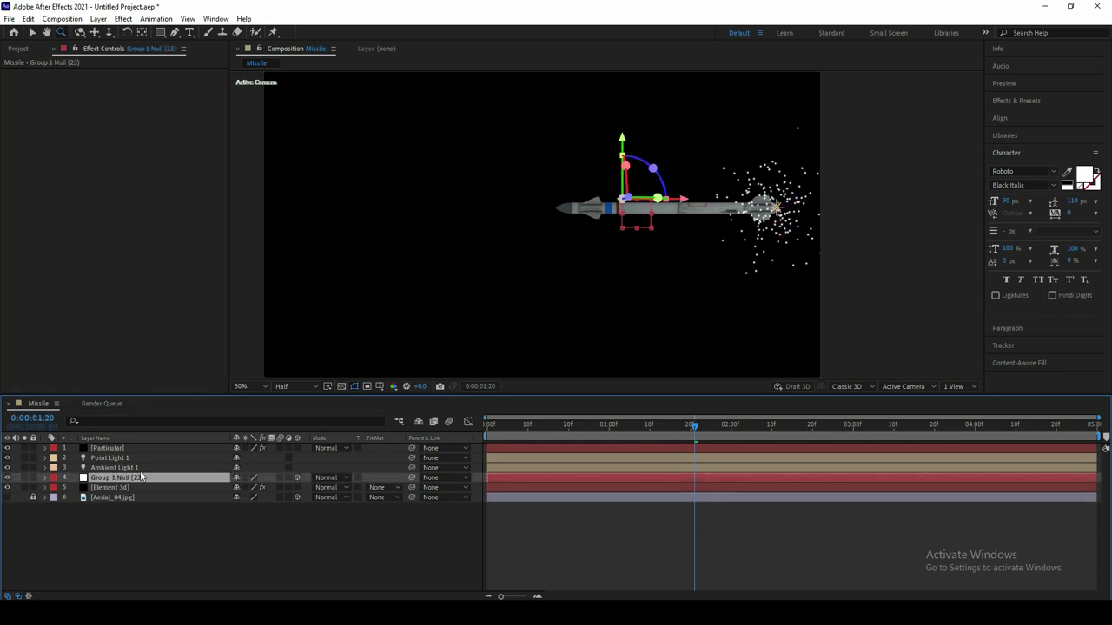
alt+click(481, 293)
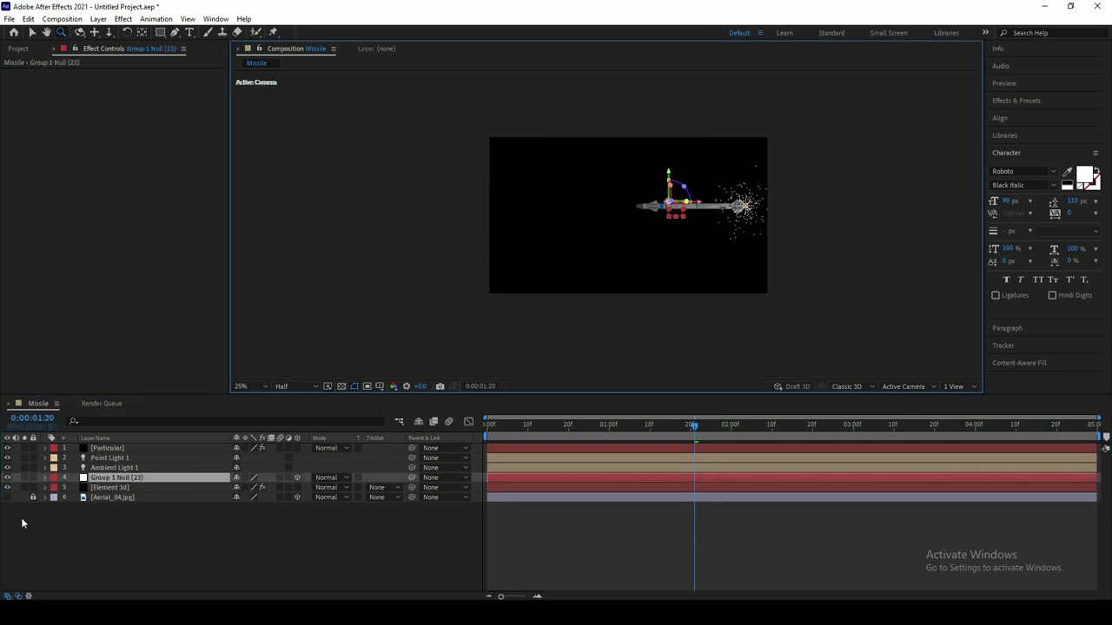
click(7, 497)
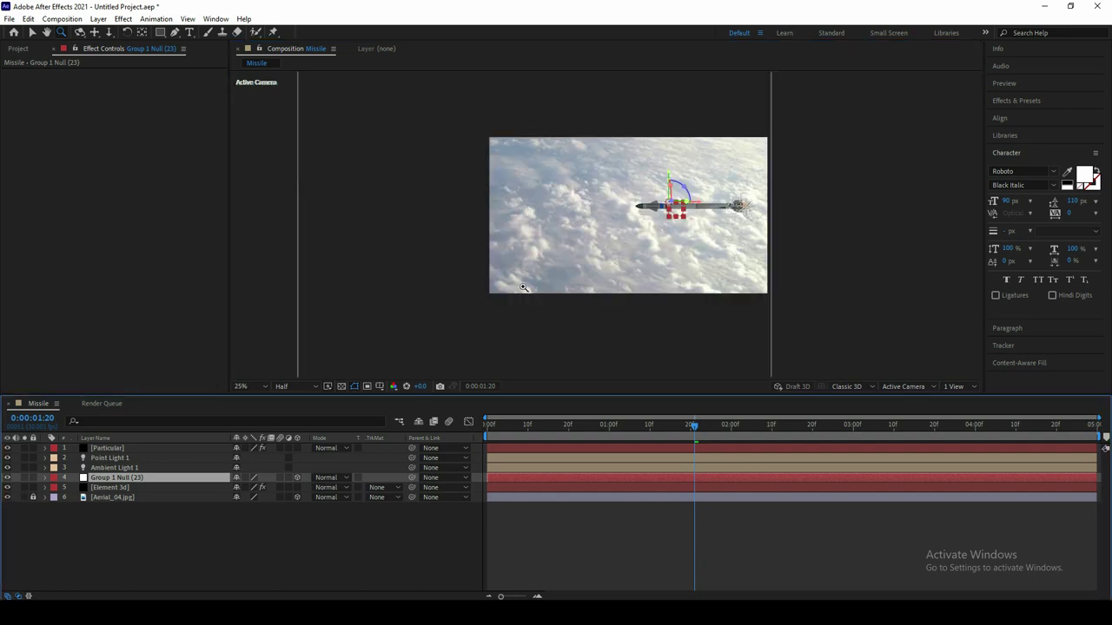
Step: Set a starting Position keyframe on Group 1 Null near the timeline start
key(p)
click(633, 205)
key(h)
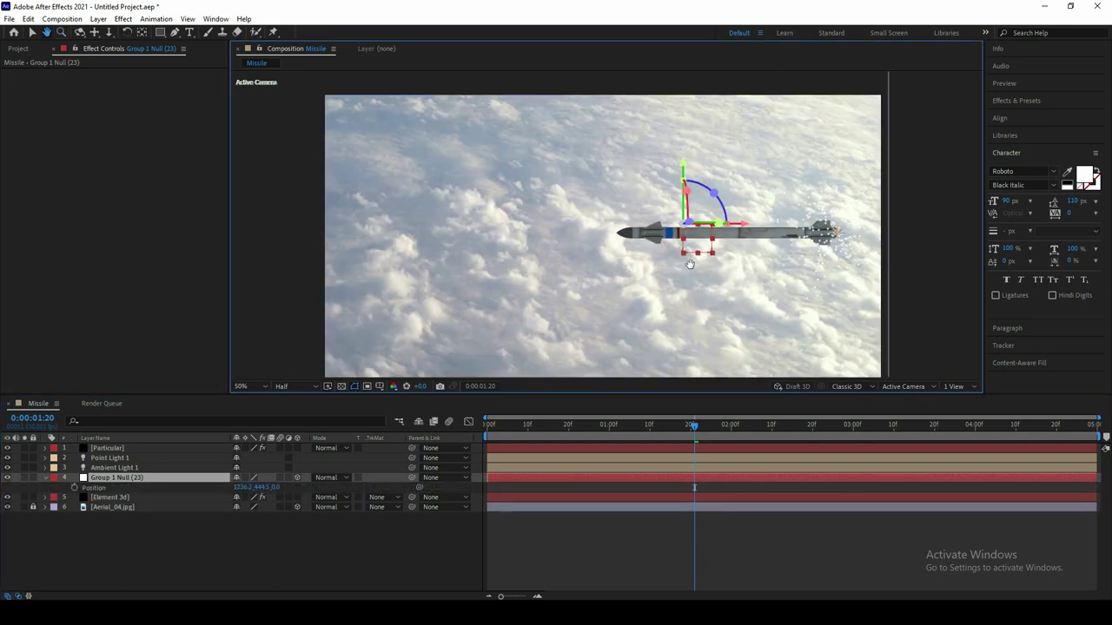
key(z)
drag(497, 426, 505, 429)
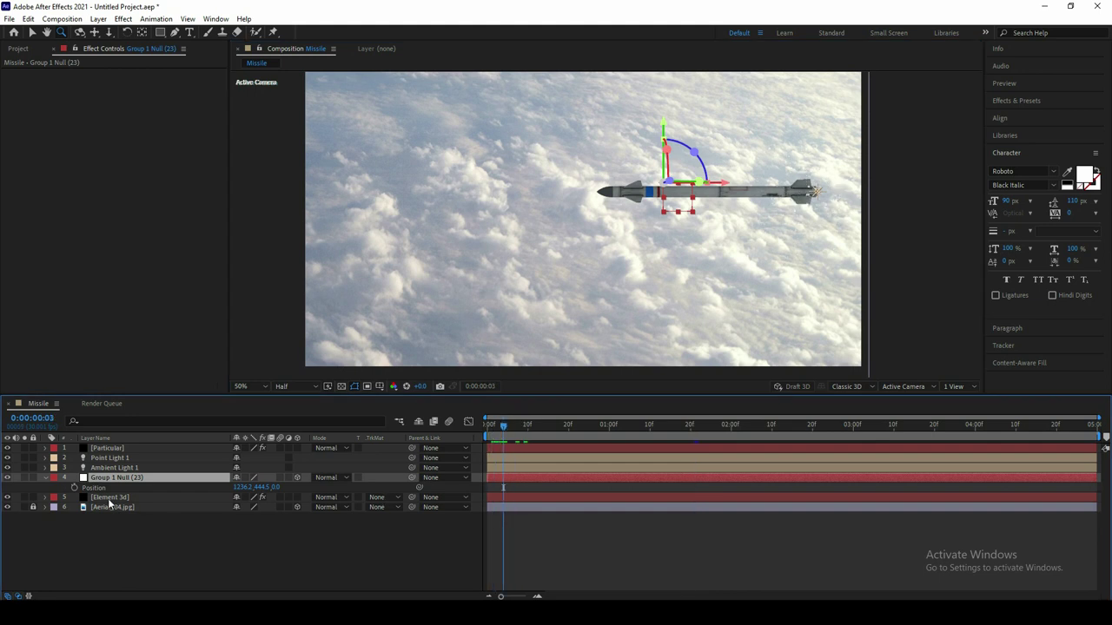
click(74, 487)
Step: At 1:20, move the missile left out of frame and preview the flight
drag(649, 428, 694, 425)
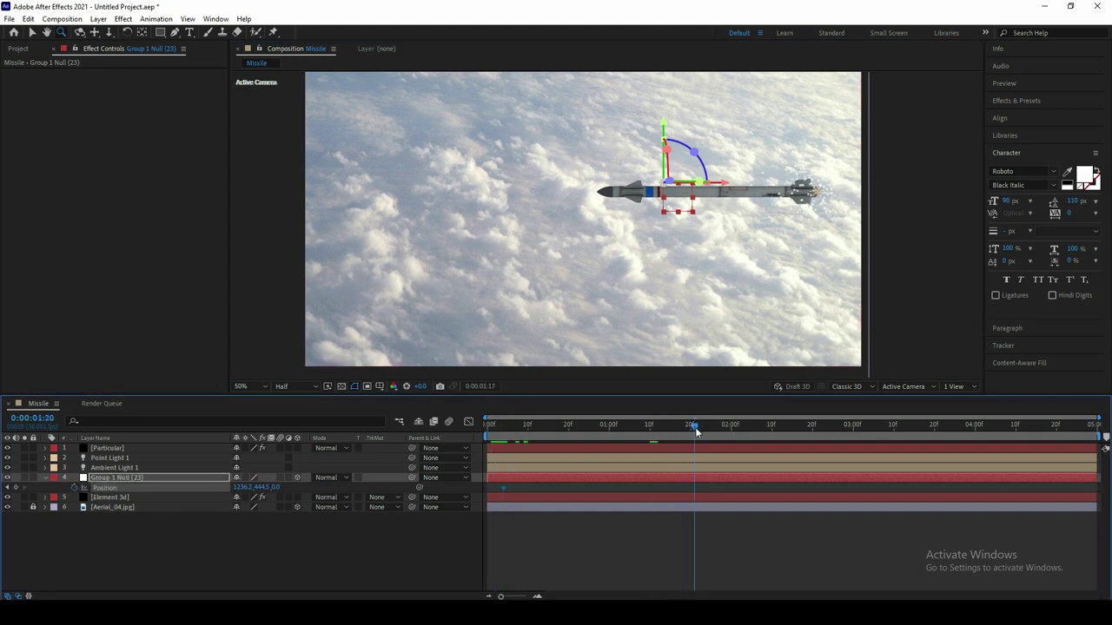
alt+click(657, 245)
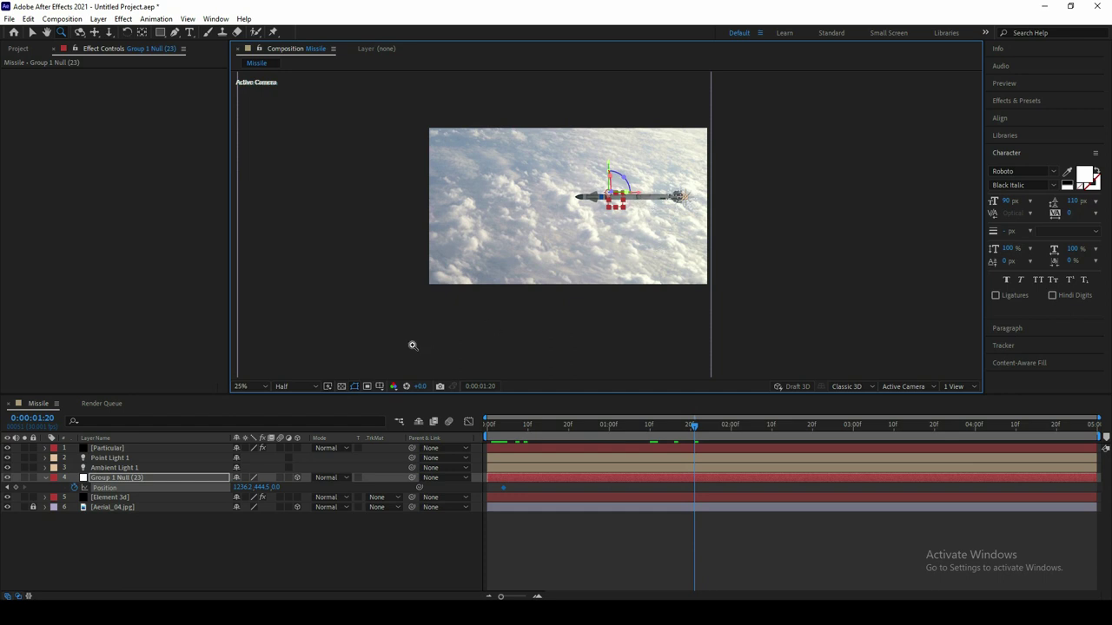
mouse_move(236, 488)
mouse_down()
mouse_move(524, 298)
mouse_move(448, 268)
mouse_move(604, 259)
mouse_up()
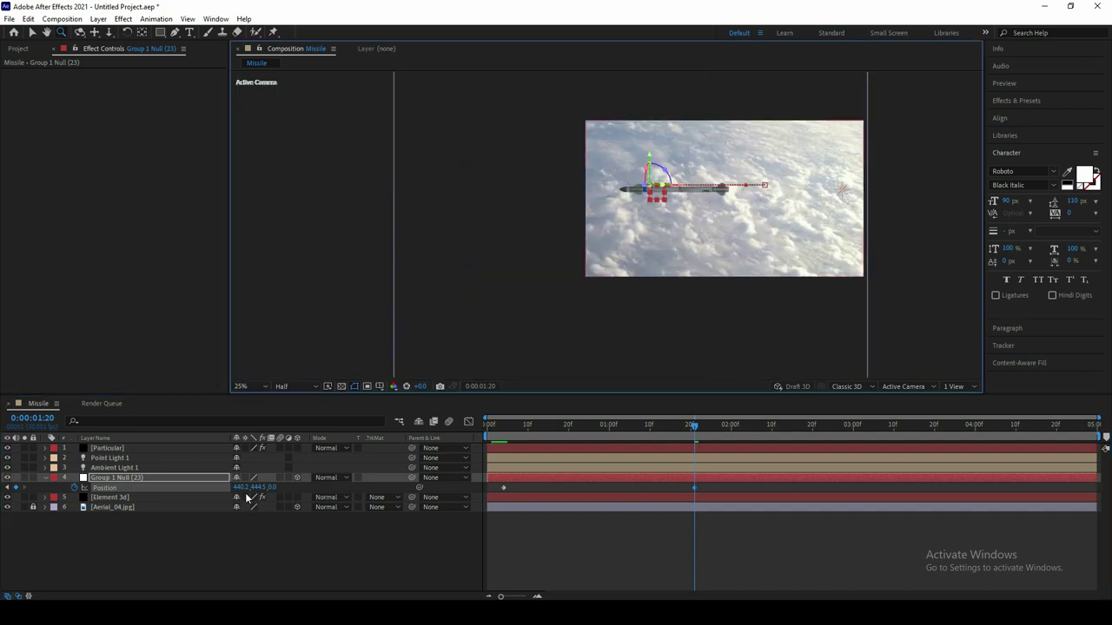
mouse_move(245, 487)
mouse_down()
mouse_move(234, 487)
mouse_move(258, 489)
mouse_up()
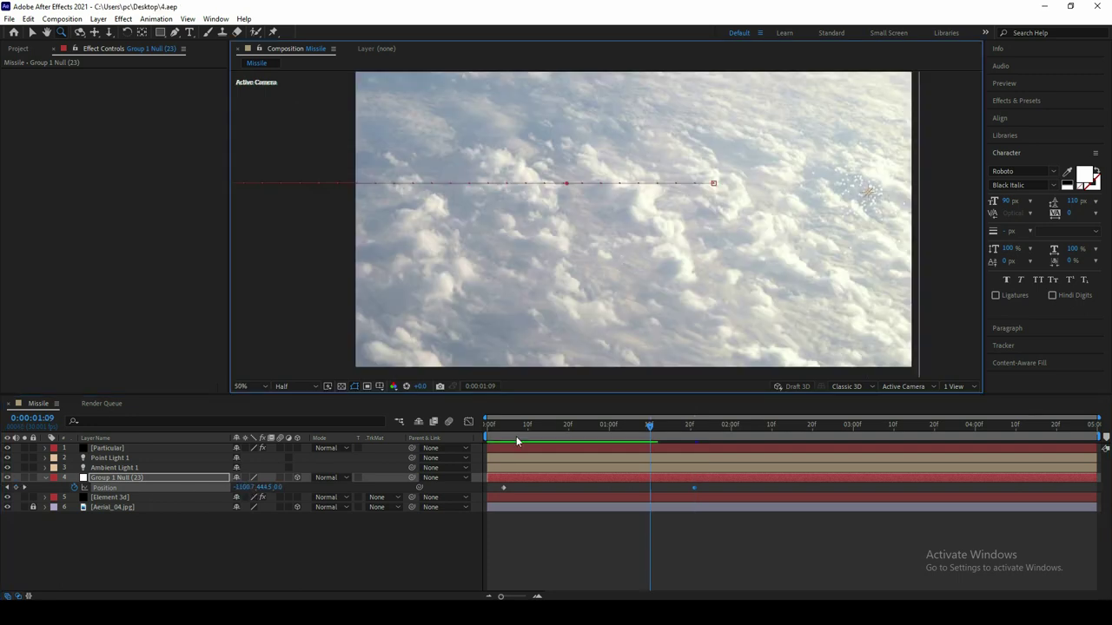
key(space)
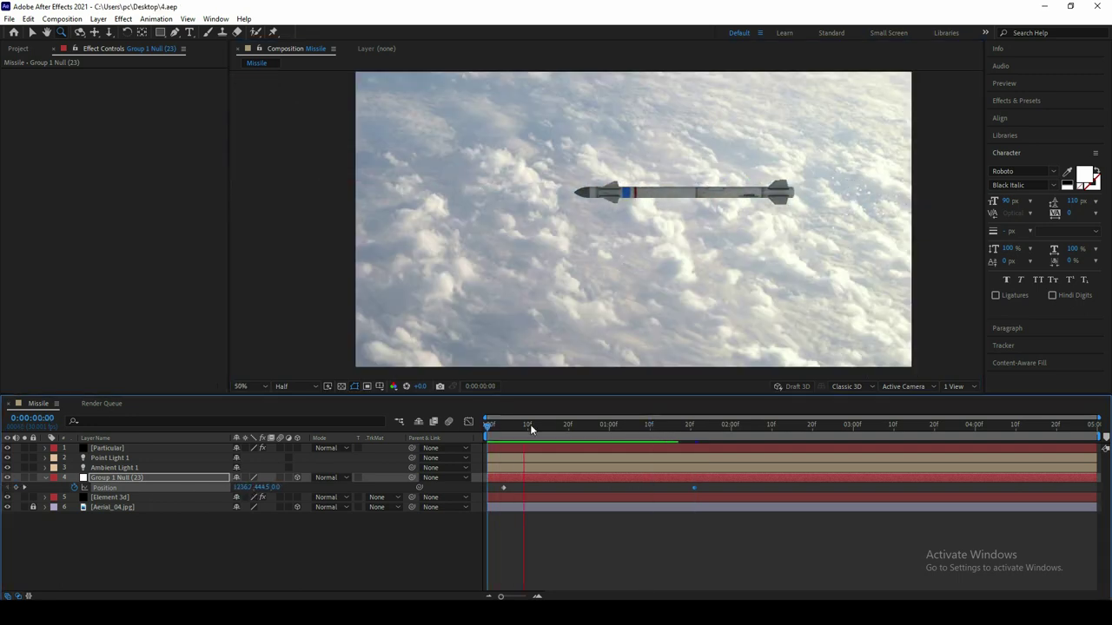
Step: Stop the preview and hide the Aerial_04.jpg cloud background, showing Particular's settings
click(680, 439)
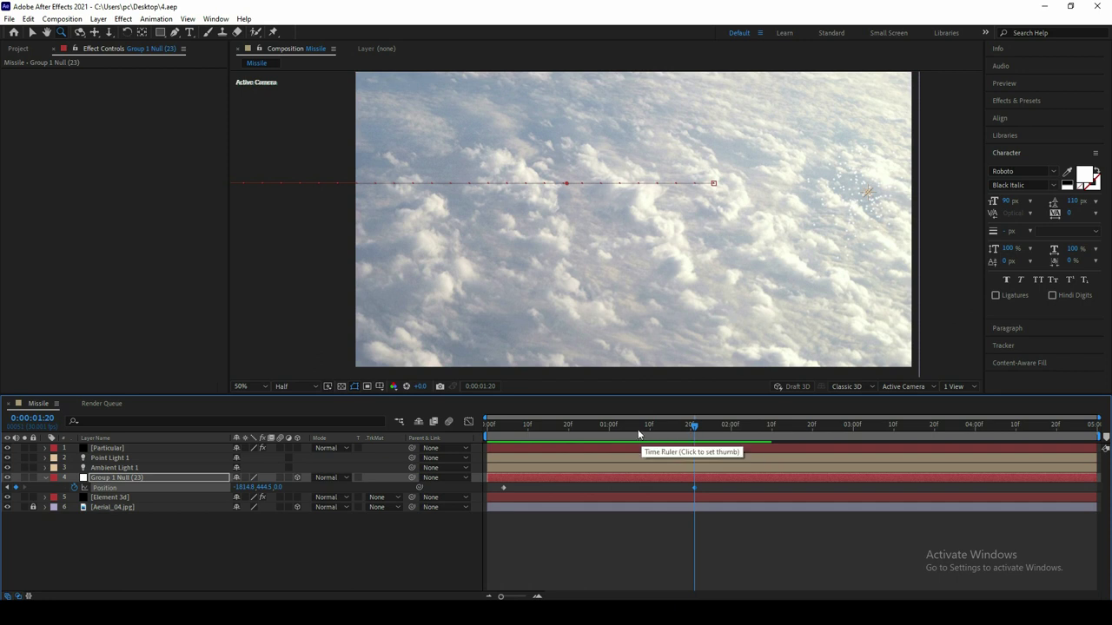
drag(625, 435, 544, 425)
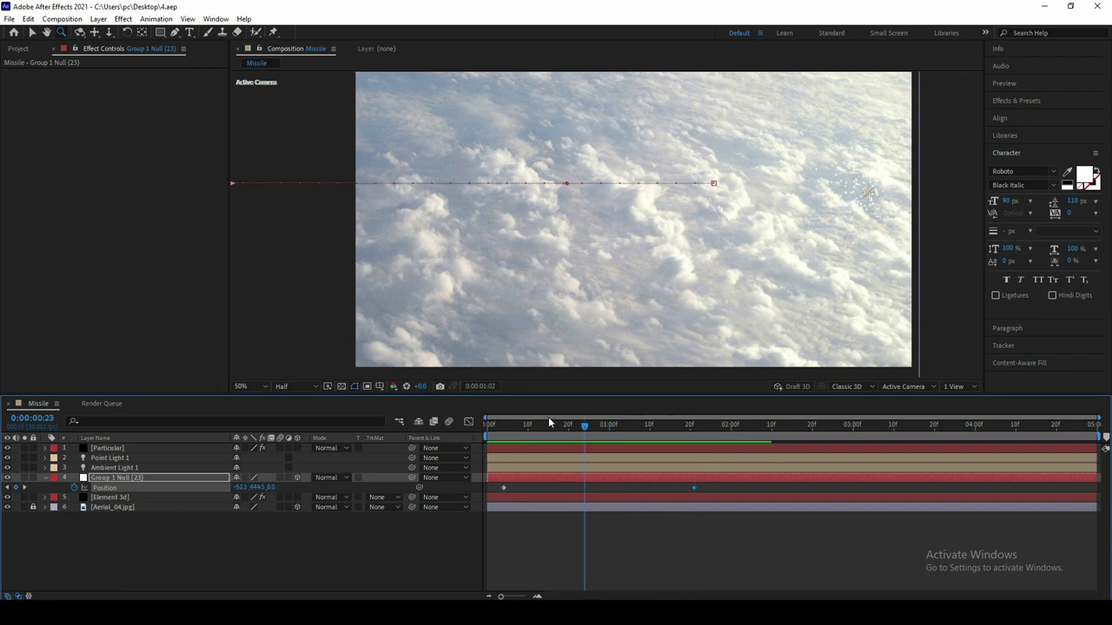
click(108, 448)
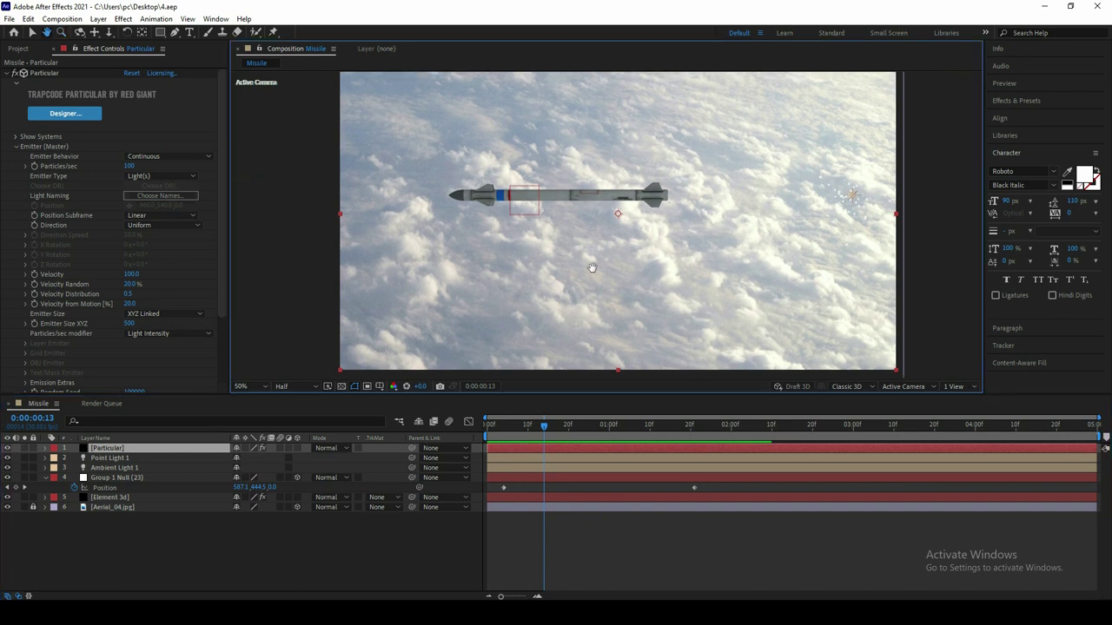
click(7, 507)
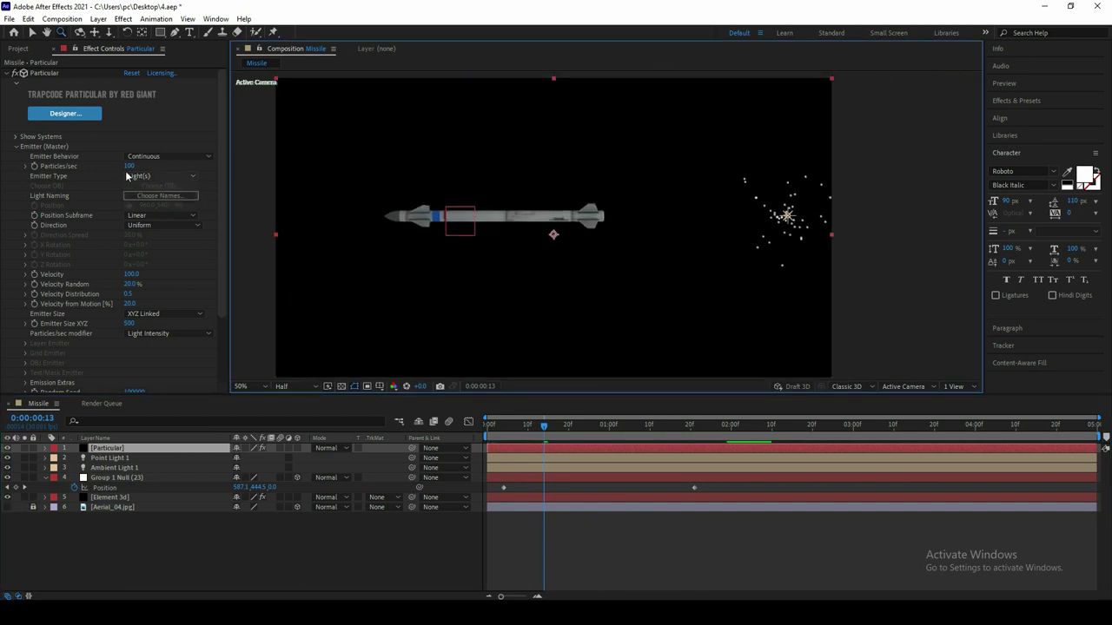
Step: Keyframe Particular's Particles/sec from 0 to 600 at frame 5 so sparks start emitting
click(516, 425)
drag(514, 426, 504, 426)
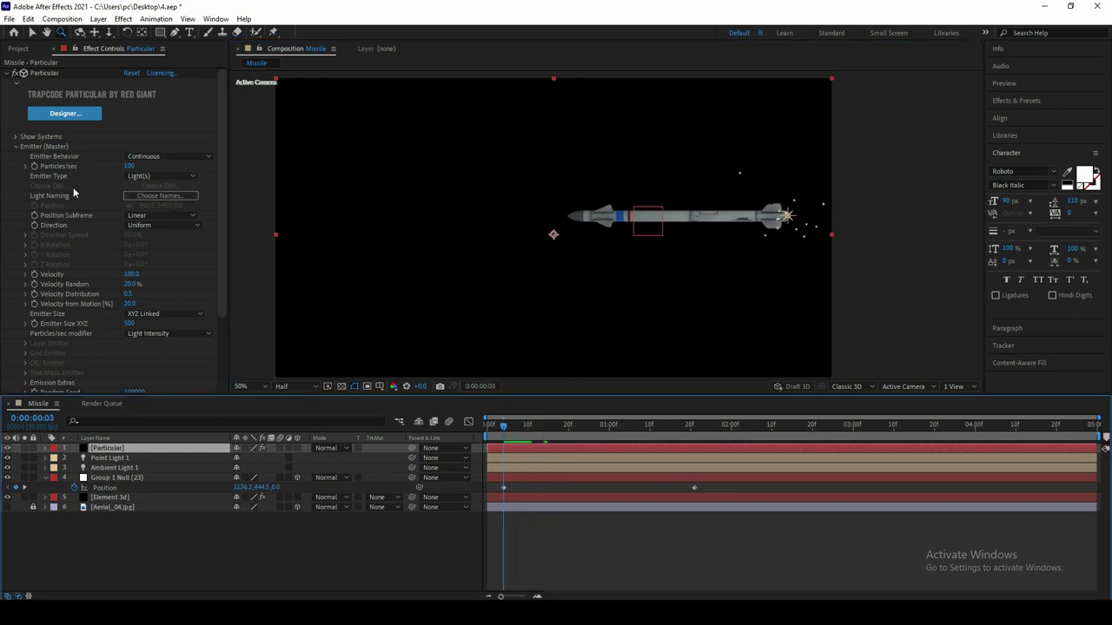
click(130, 166)
text(0)
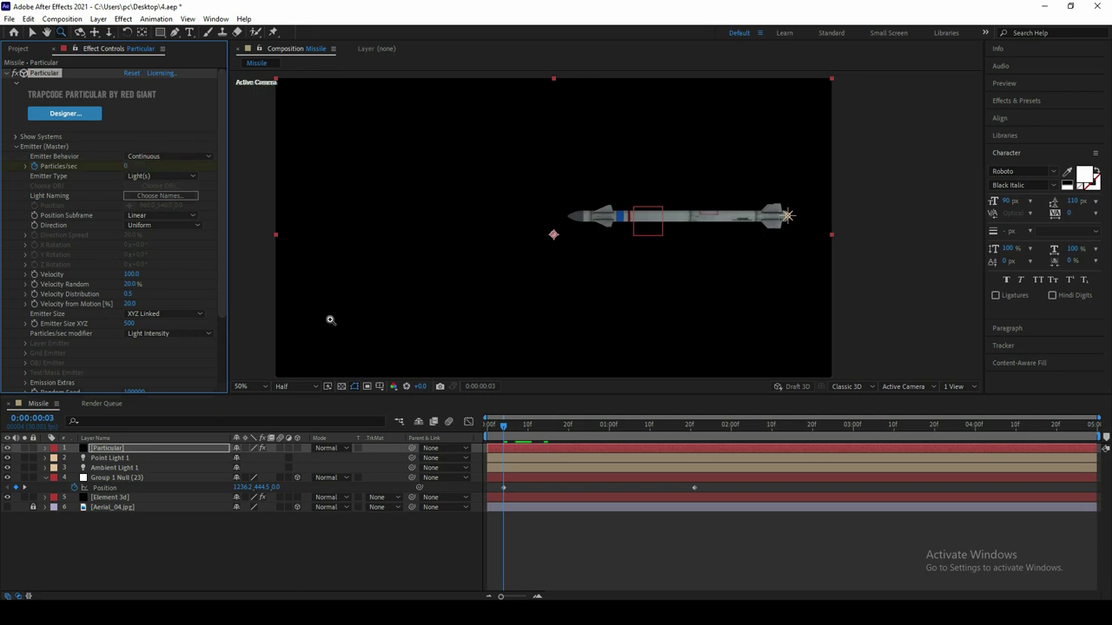
click(512, 431)
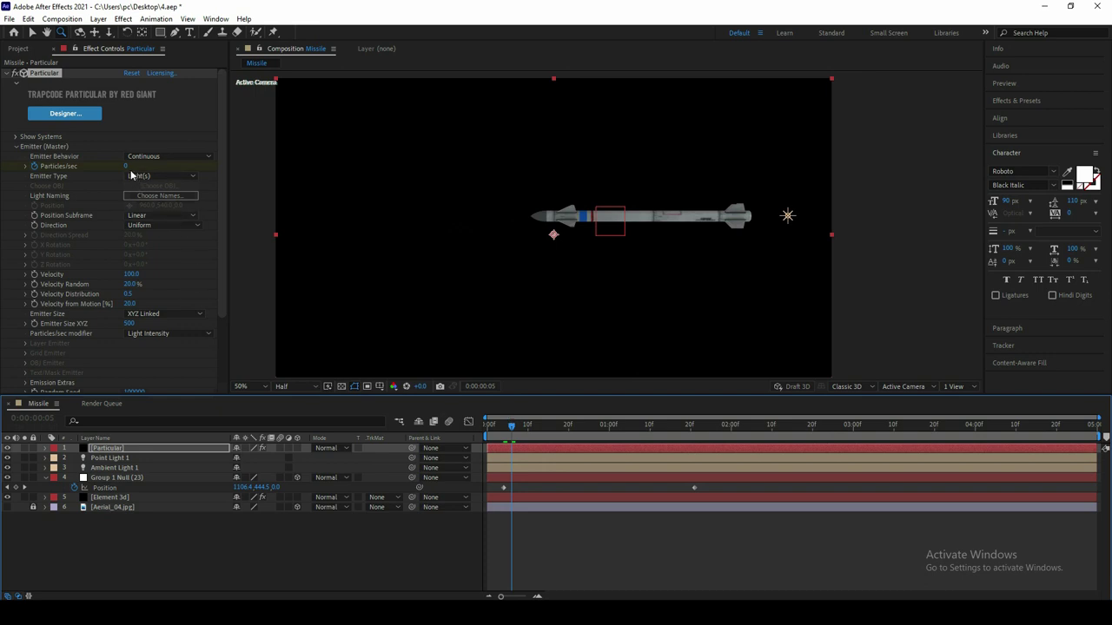
click(129, 166)
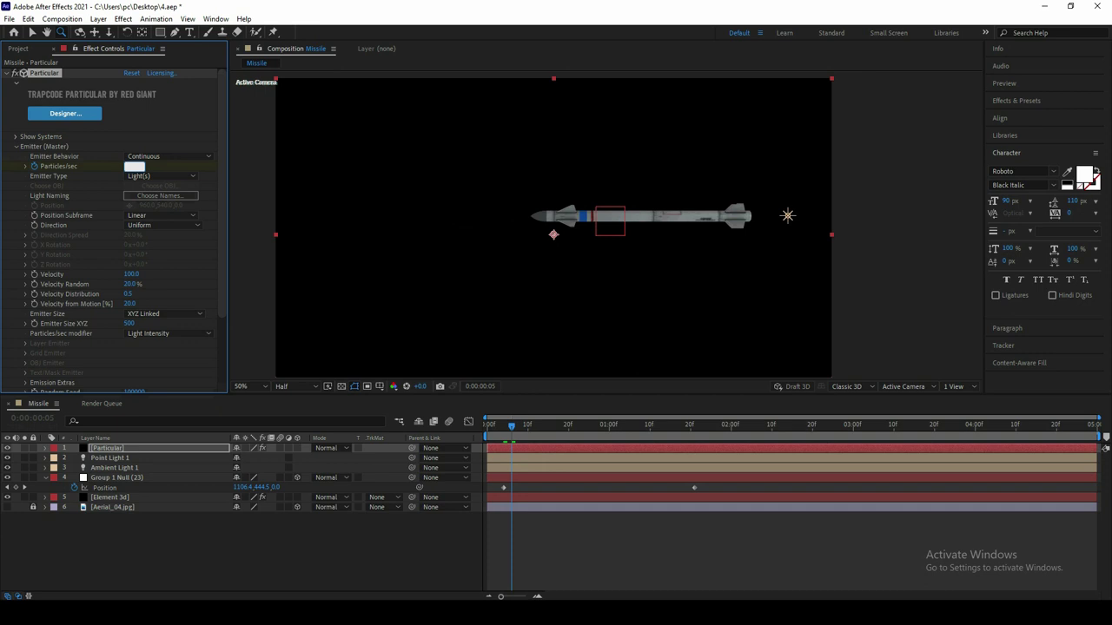
text(600)
key(Return)
drag(524, 432, 503, 426)
Step: Parent Point Light 1 to Group 1 Null and scrub to see sparks trailing the missile
click(289, 563)
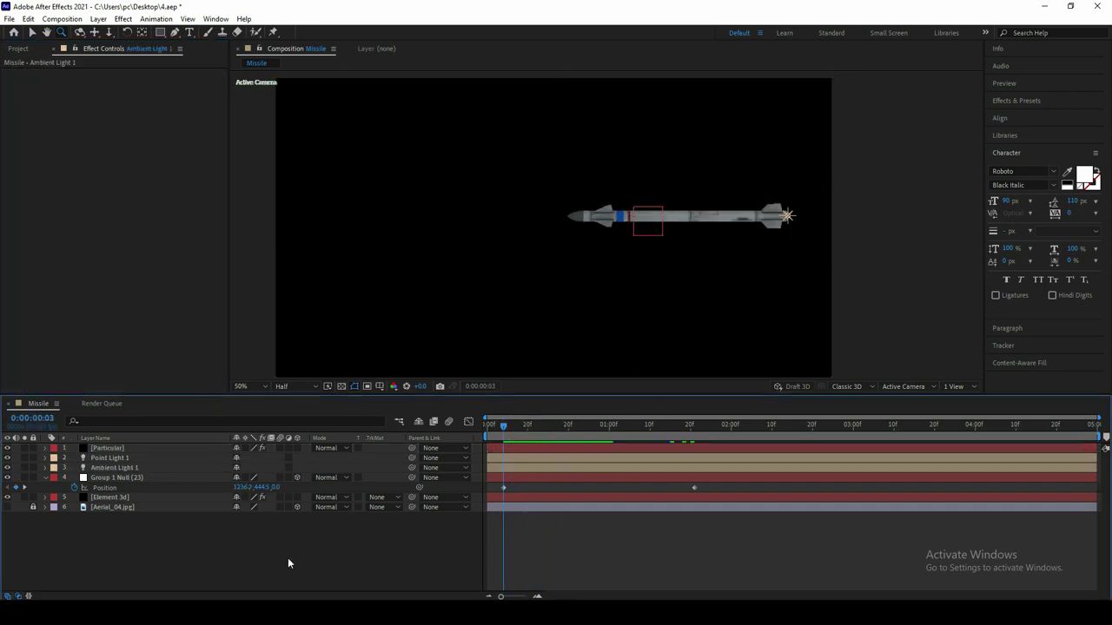
key(space)
key(space)
click(148, 458)
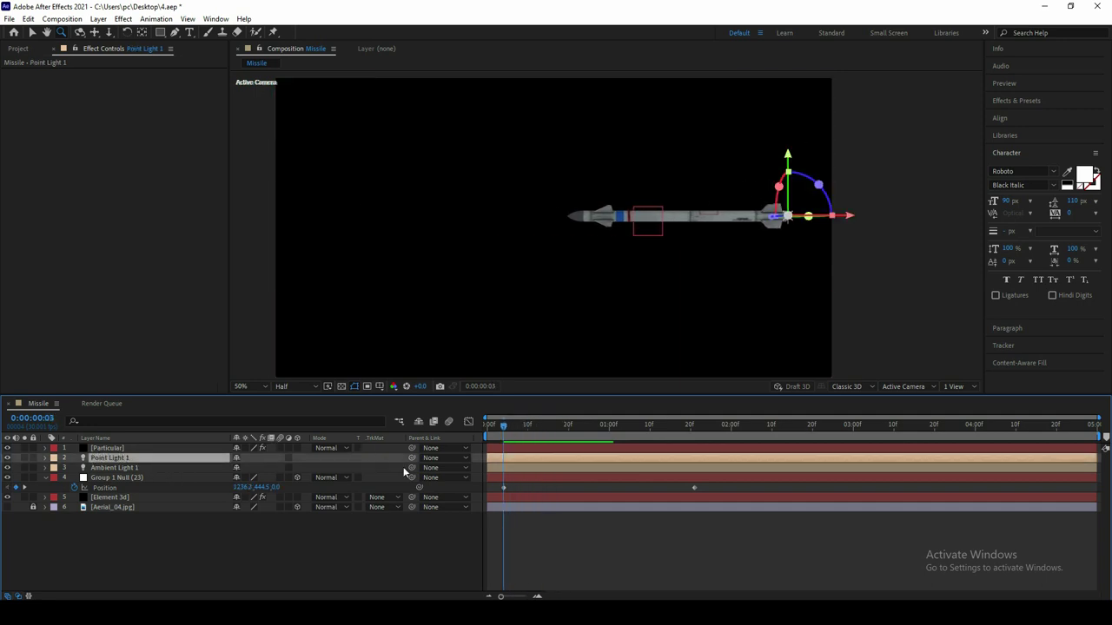
drag(411, 458, 96, 479)
mouse_move(503, 434)
mouse_down()
mouse_move(606, 438)
mouse_move(532, 434)
mouse_move(549, 438)
mouse_up()
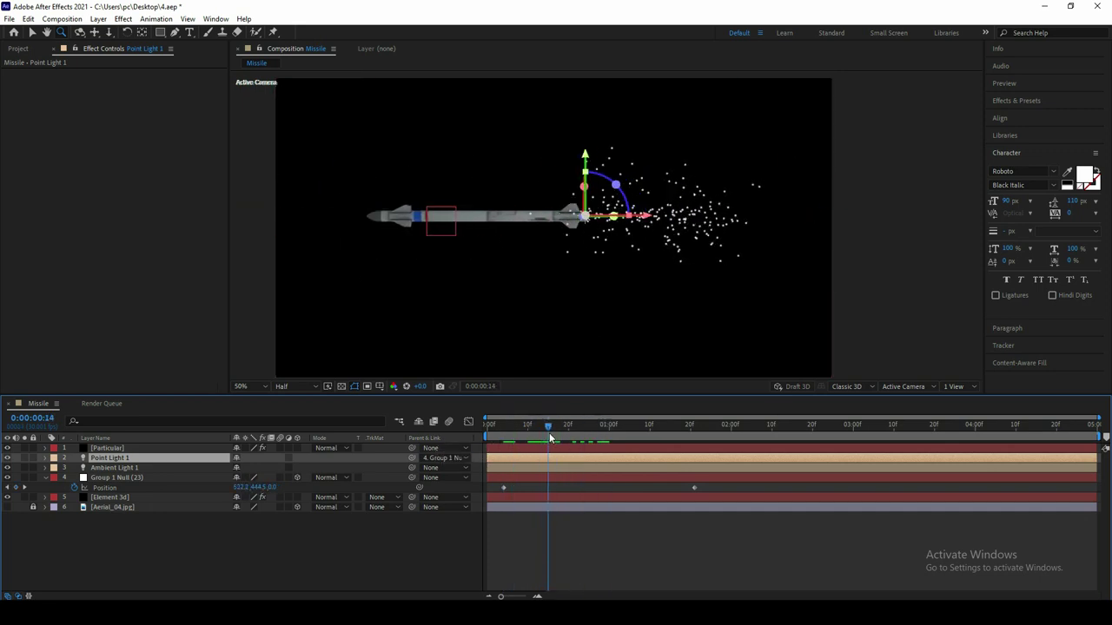
click(123, 448)
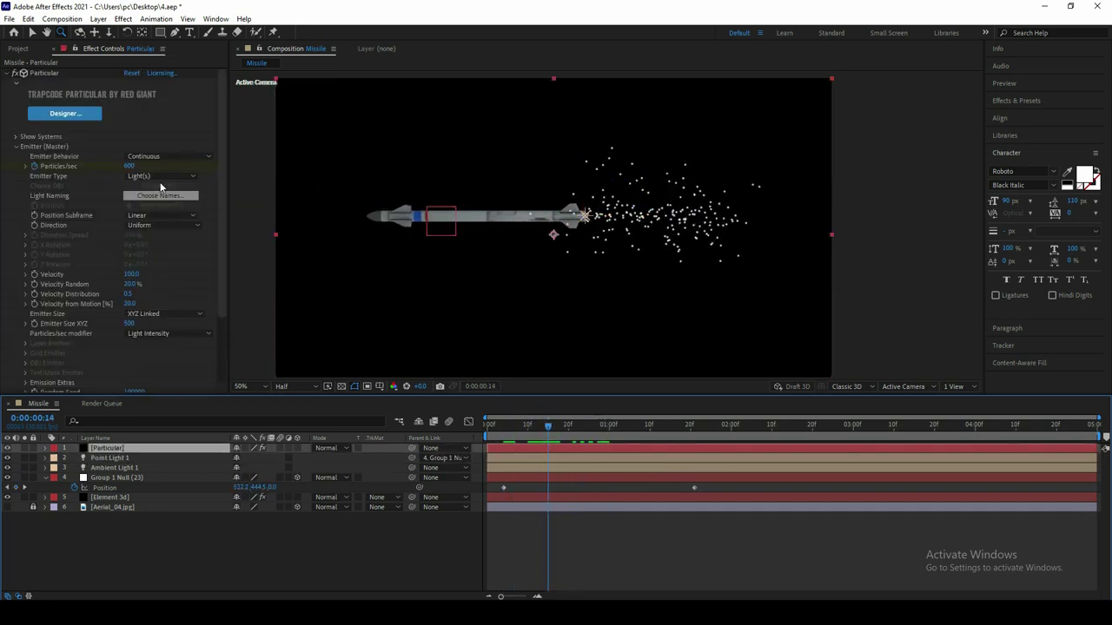
Step: Enter Emitter Velocity 20, Velocity from Motion -40 and Emitter Size XYZ 0
click(132, 274)
text(20)
key(Return)
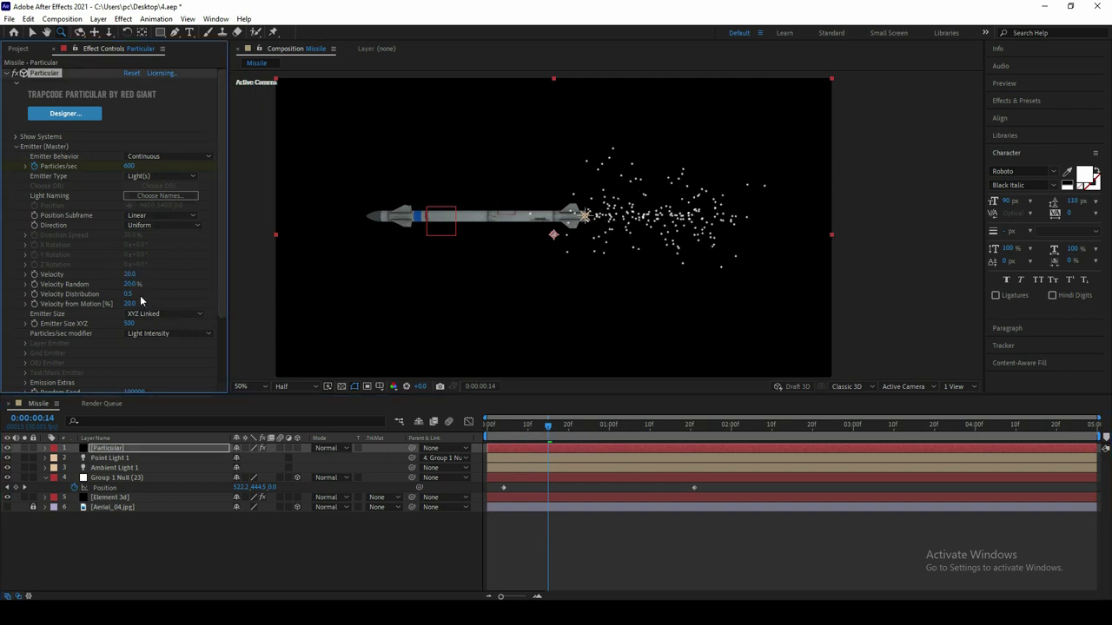
click(130, 305)
text(40)
key(Return)
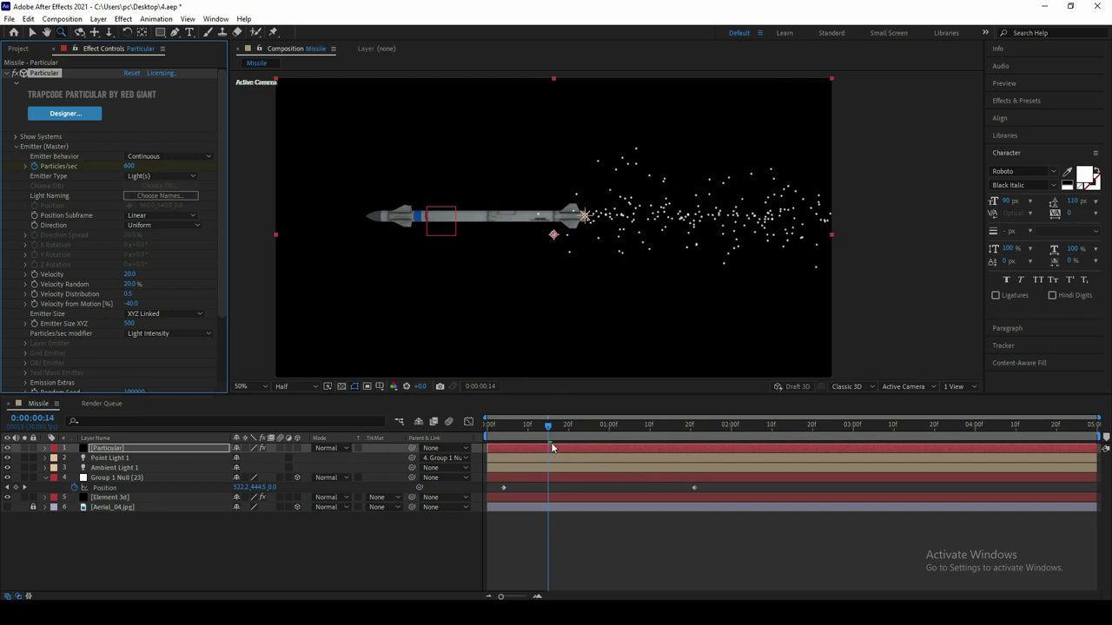
mouse_move(548, 424)
mouse_down()
mouse_move(678, 423)
mouse_move(605, 411)
mouse_up()
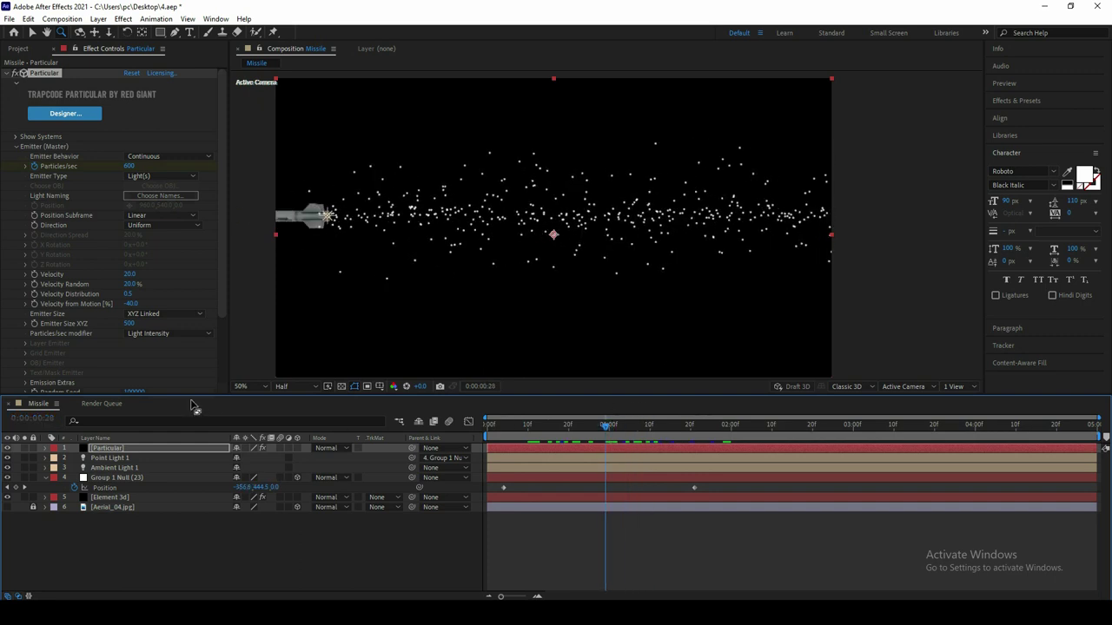
click(129, 323)
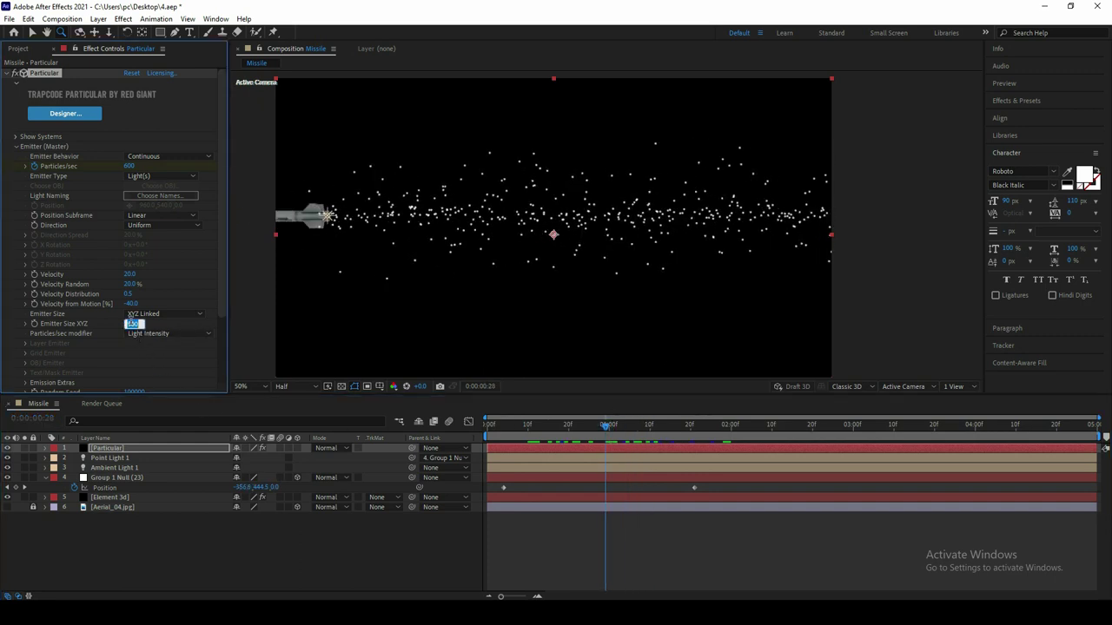
text(0)
key(Return)
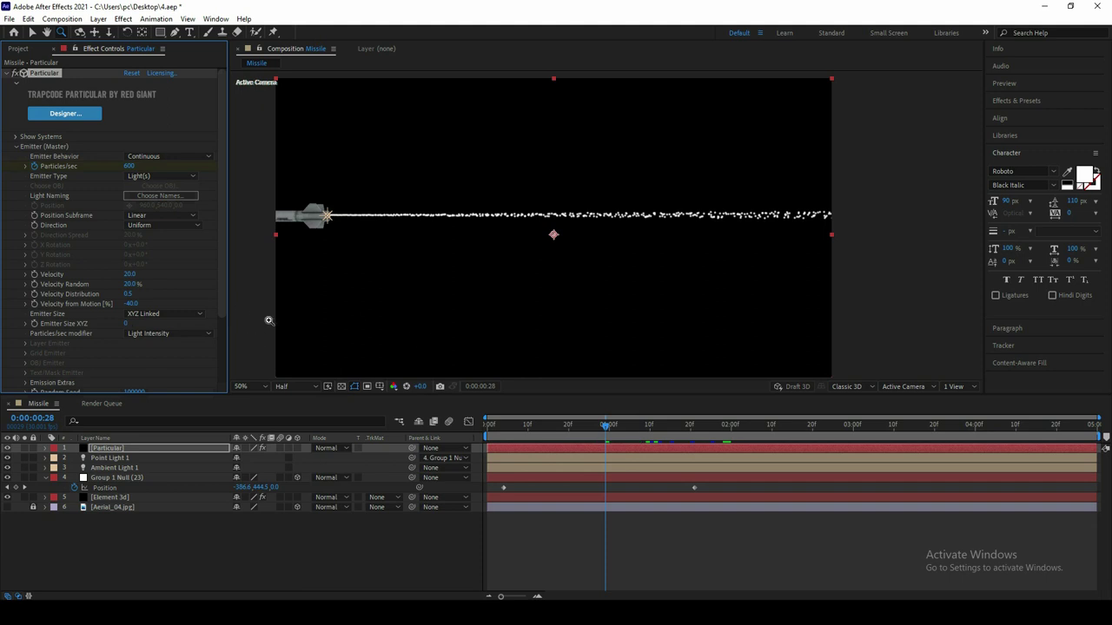
mouse_move(221, 297)
mouse_down()
mouse_move(210, 363)
mouse_move(184, 383)
mouse_up()
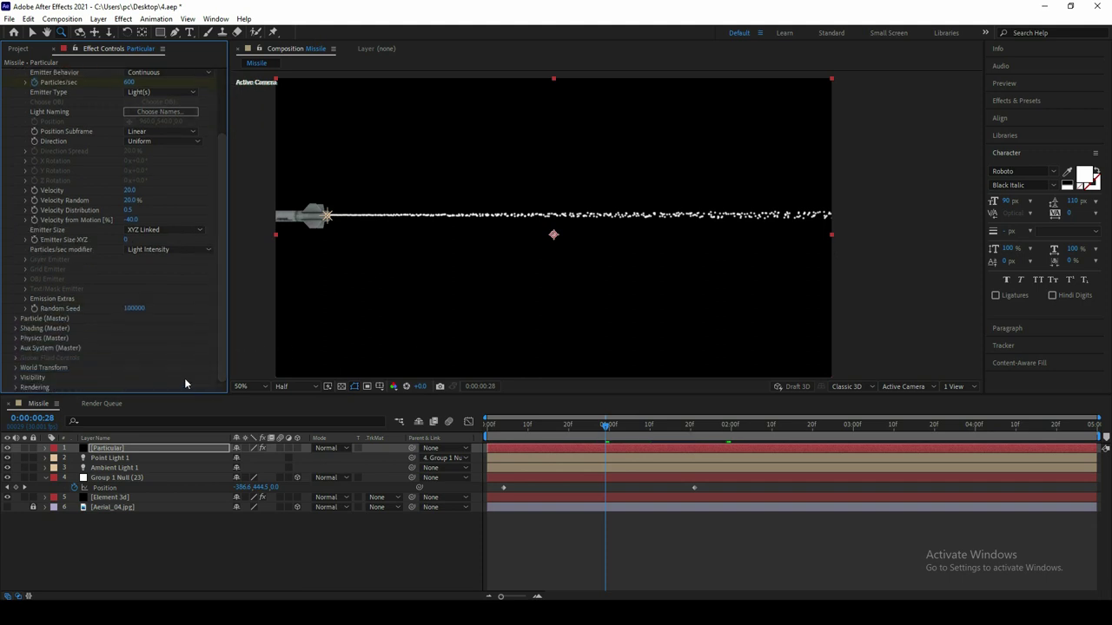
Step: Set Particle (Master) Size to 20 and Particle Type to Cloudlet
click(14, 319)
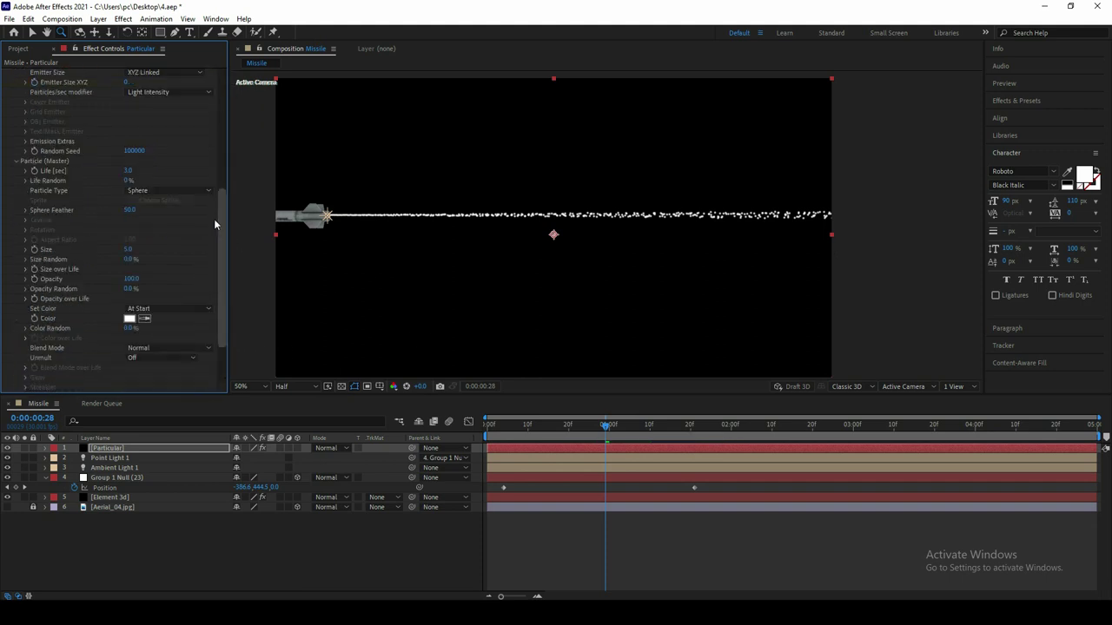
scroll(213, 219, down, 2)
click(127, 198)
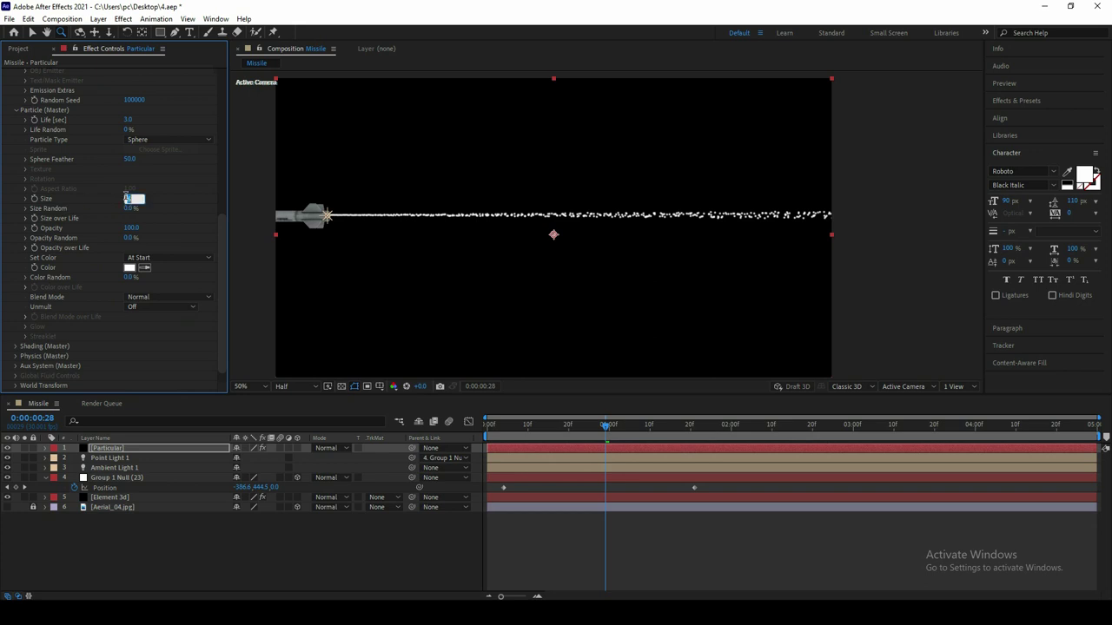
text(20)
key(Return)
click(132, 140)
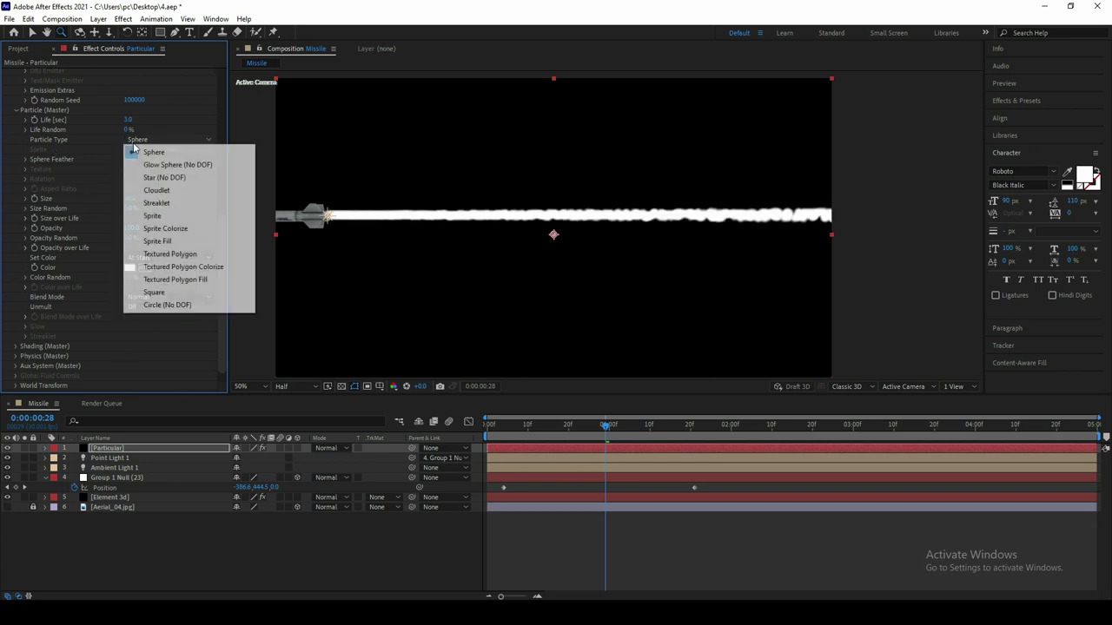
click(166, 193)
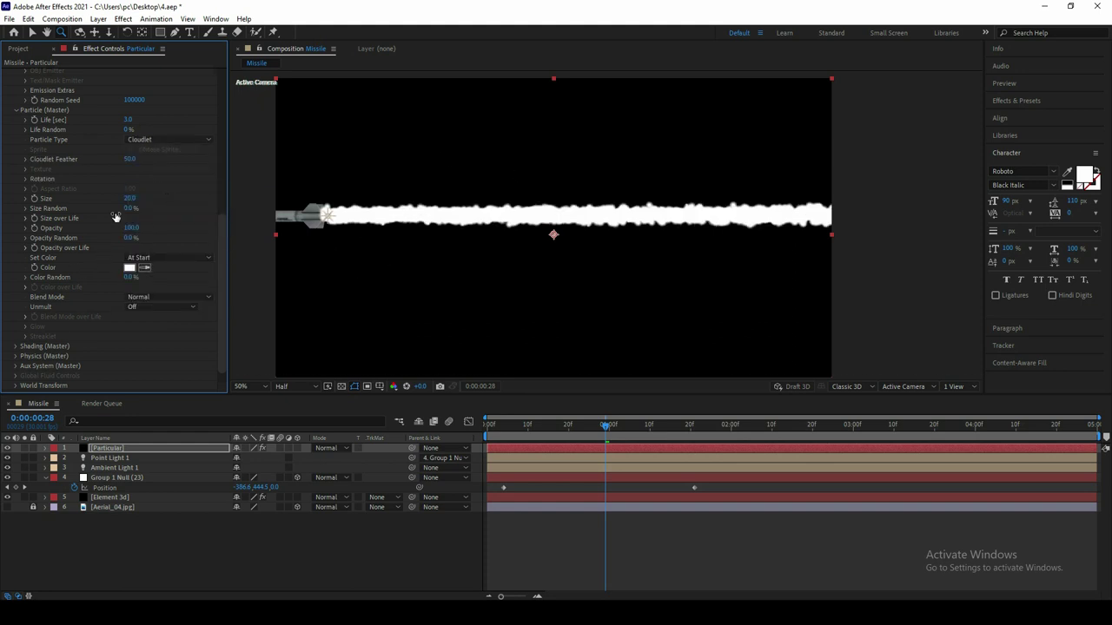
Step: Draw a Size over Life curve that keeps the cloudlets large throughout
click(25, 218)
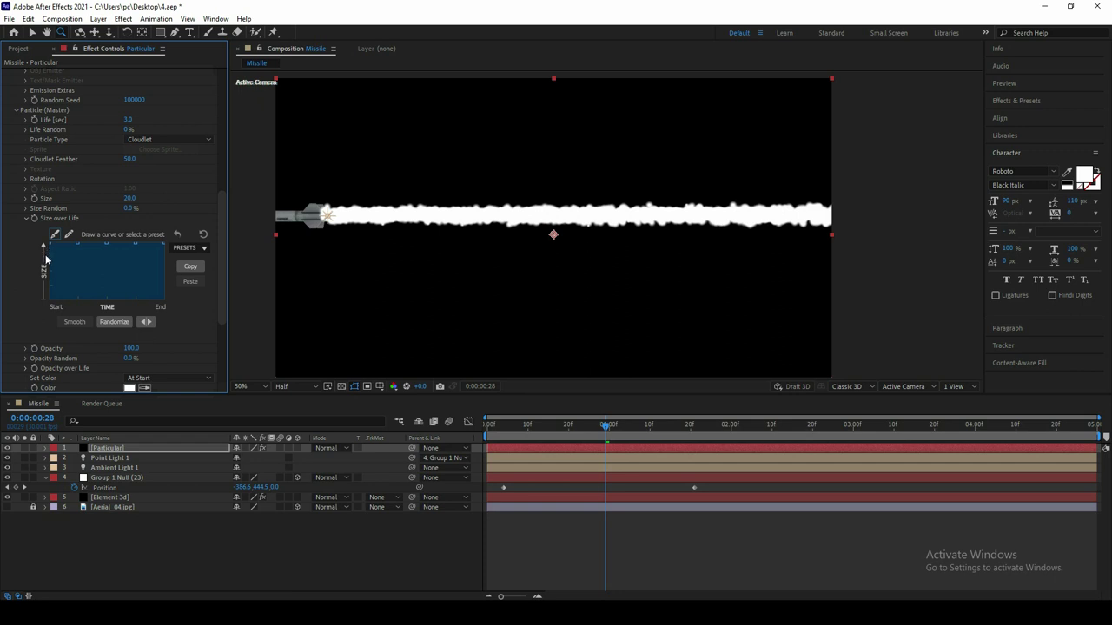
drag(48, 249, 50, 271)
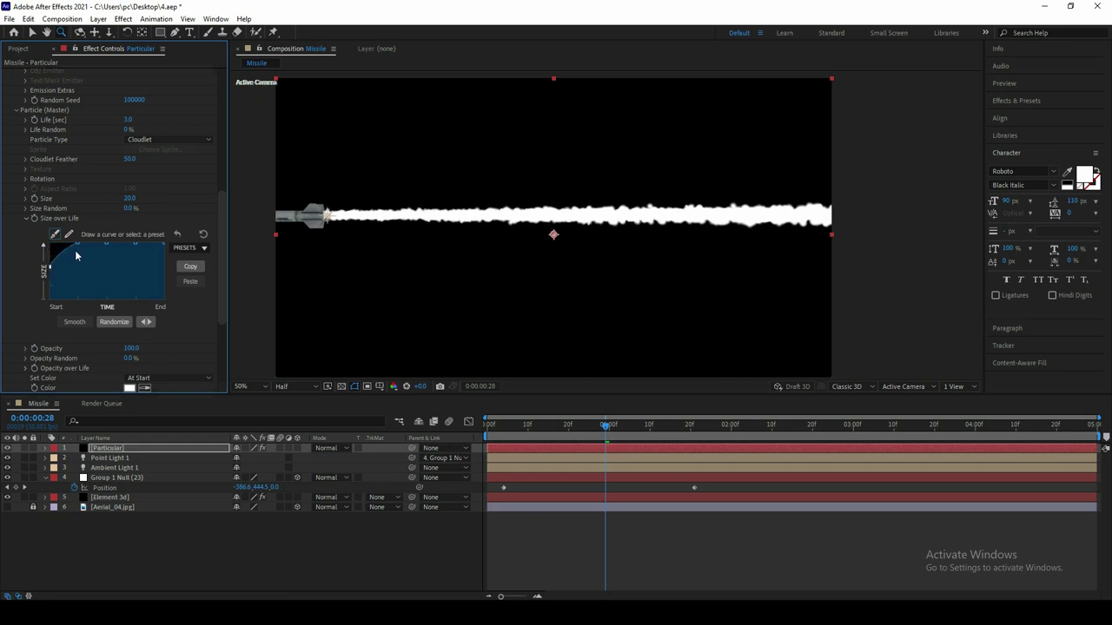
drag(75, 249, 51, 245)
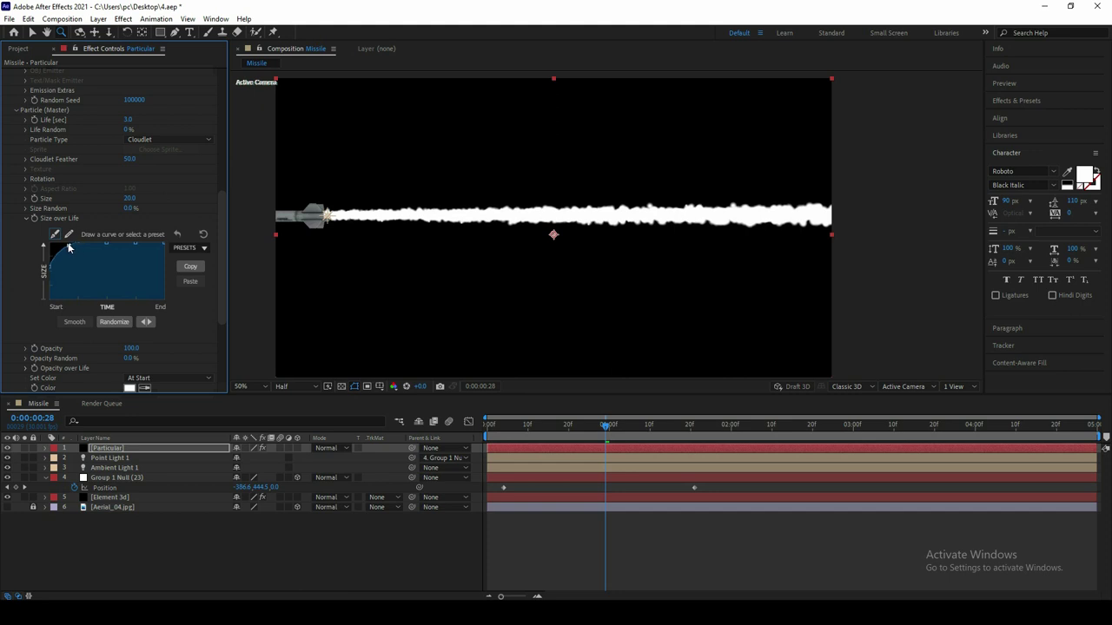
click(26, 219)
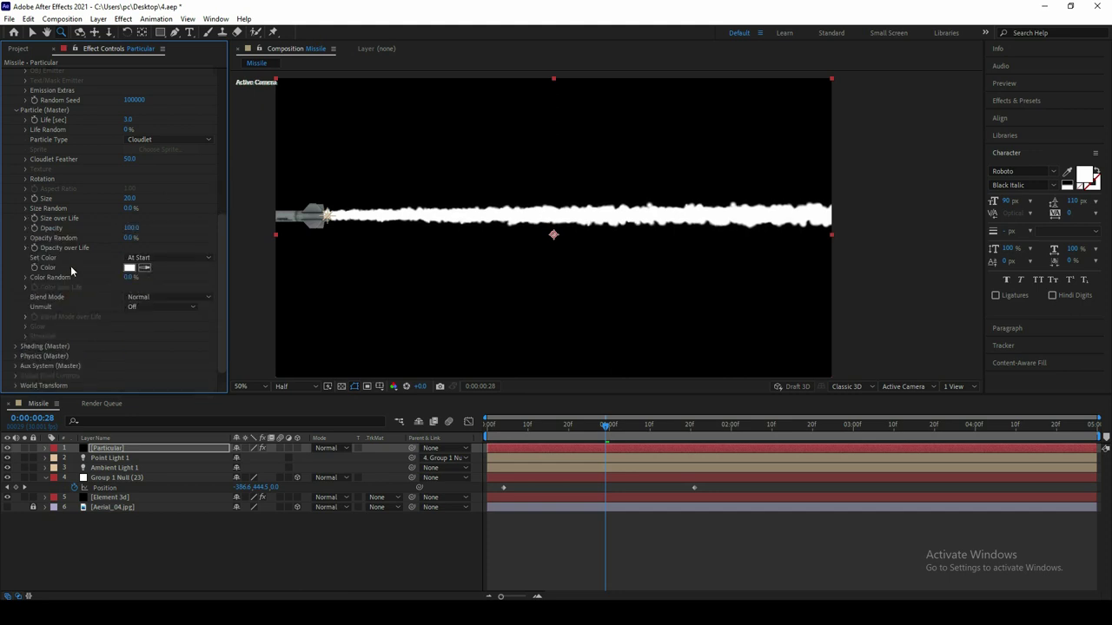
Step: Give Opacity over Life a linear fade preset bent into a fast falloff, and set Life to 1 second
click(25, 248)
click(184, 279)
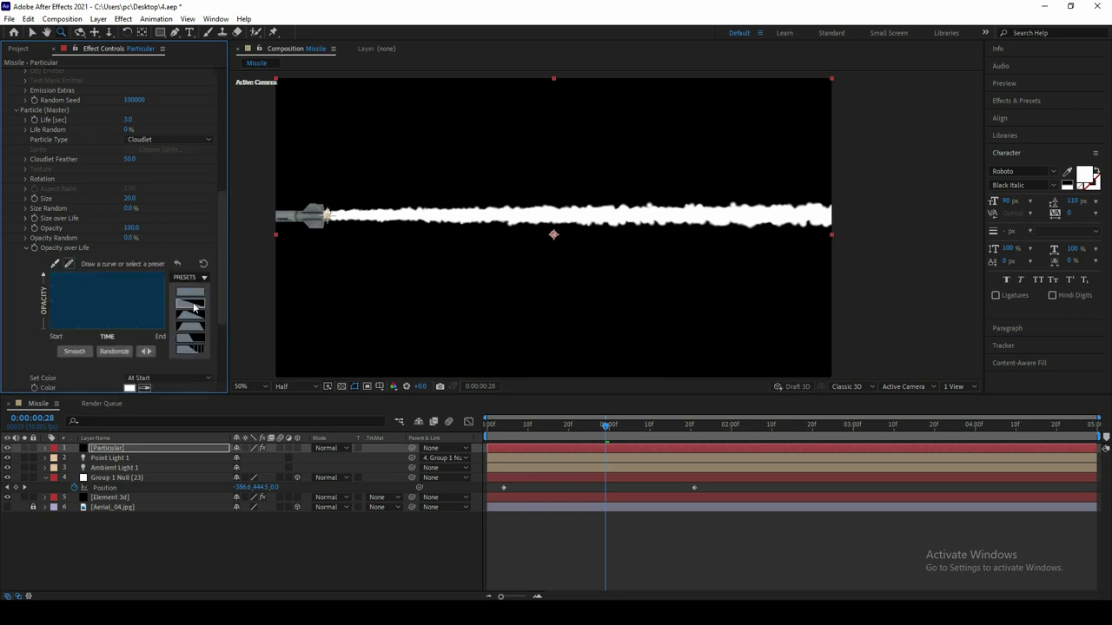
click(193, 306)
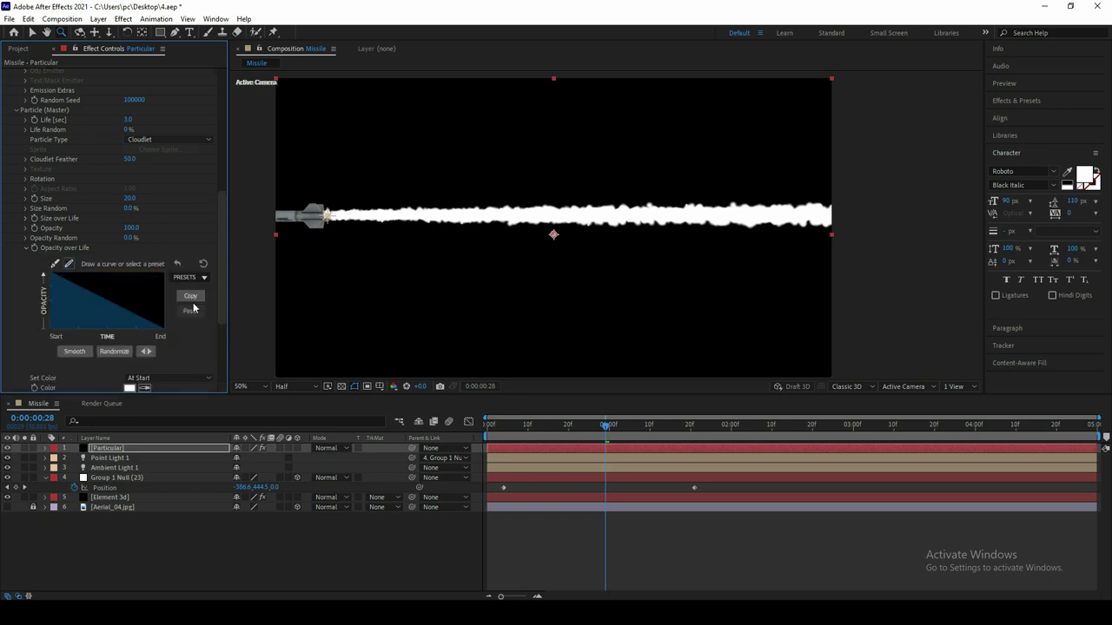
click(56, 265)
mouse_move(86, 292)
mouse_down()
mouse_move(74, 300)
mouse_move(112, 325)
mouse_up()
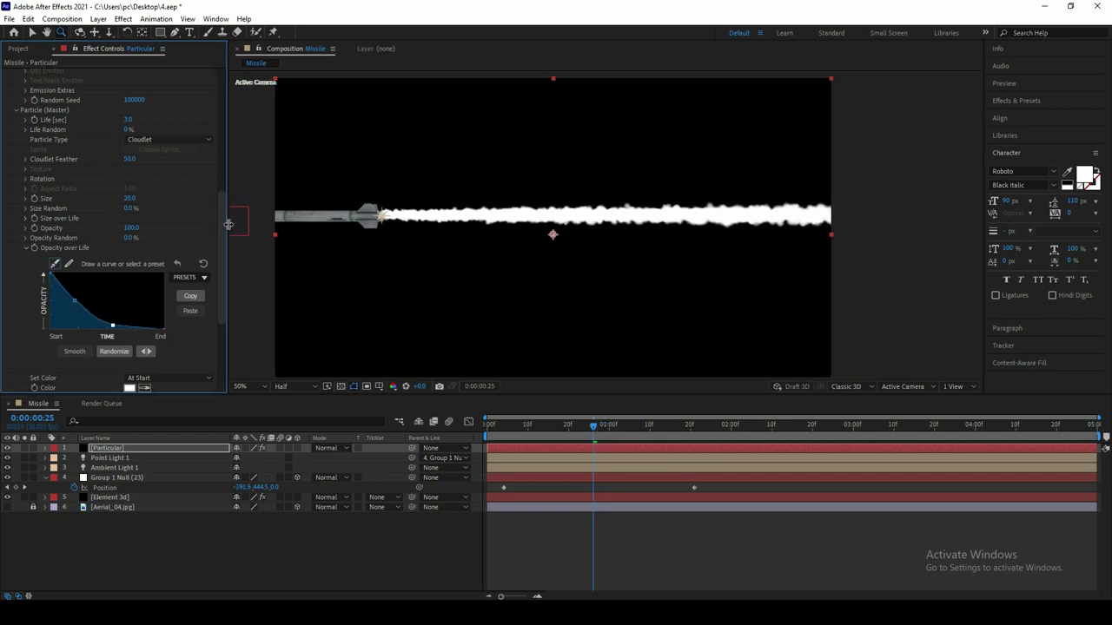
click(128, 120)
text(1)
key(Return)
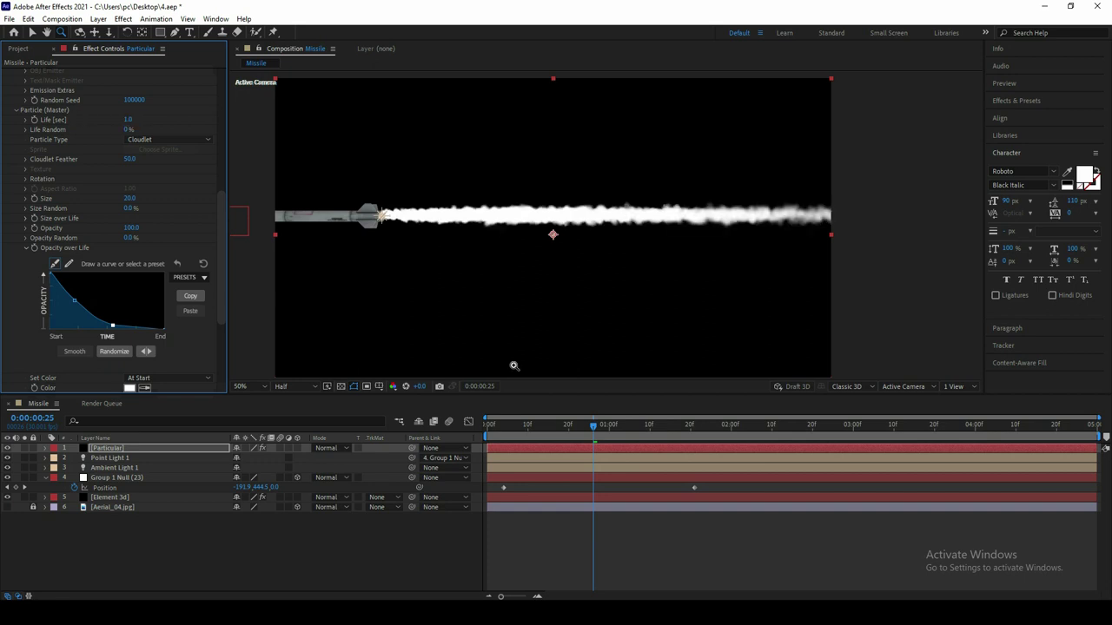
drag(74, 302, 63, 302)
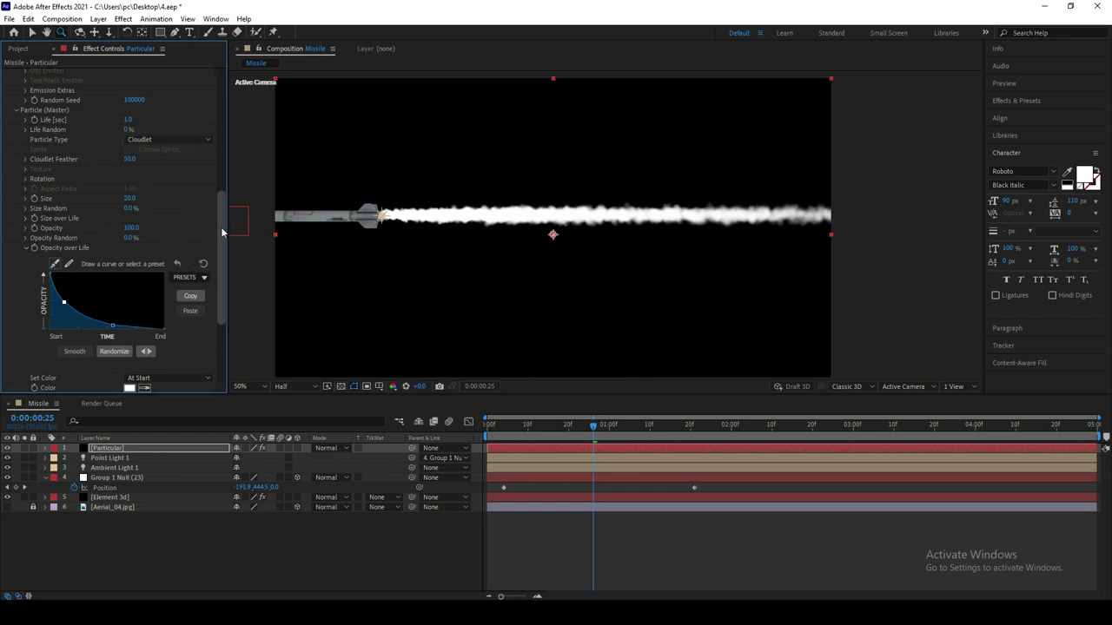
drag(223, 232, 222, 290)
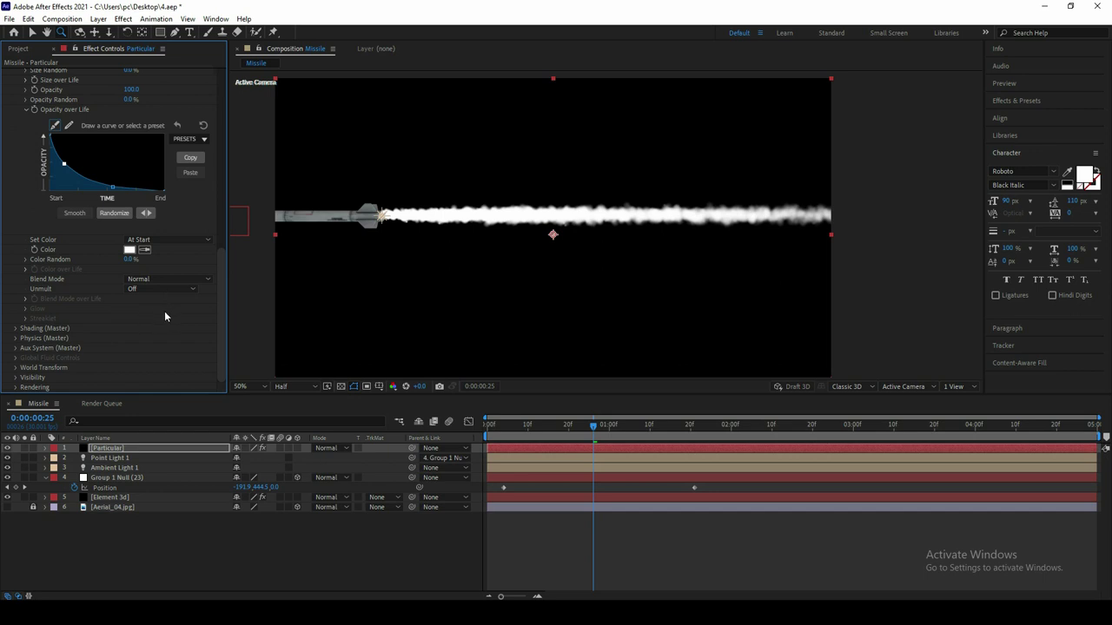
Step: Set Shading's Shadowlet for Main to On
click(16, 328)
scroll(177, 324, down, 2)
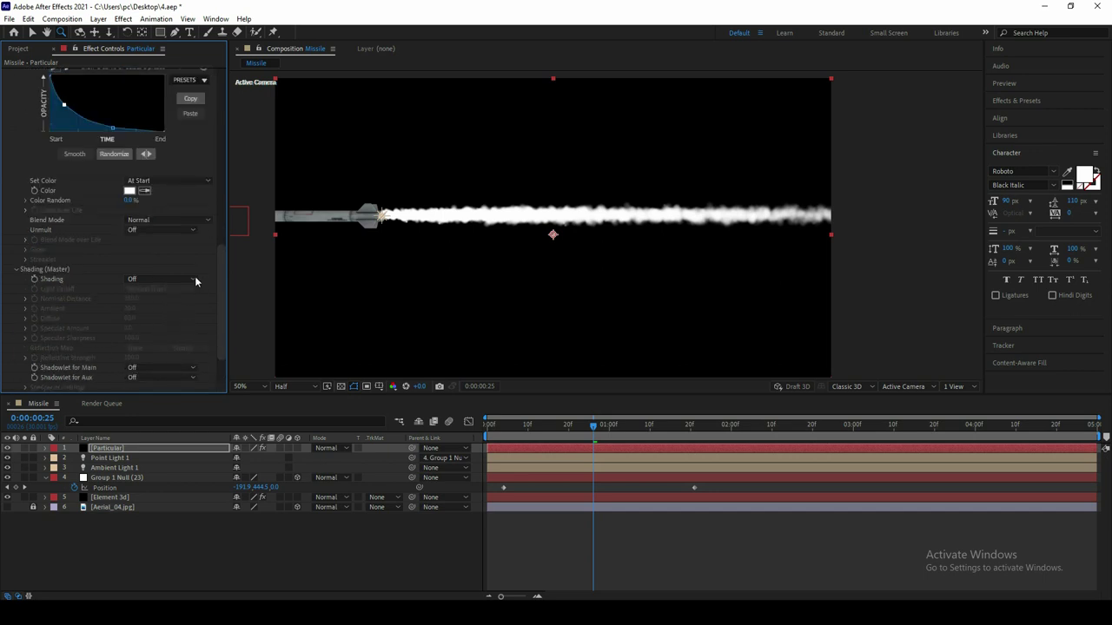
scroll(78, 323, down, 2)
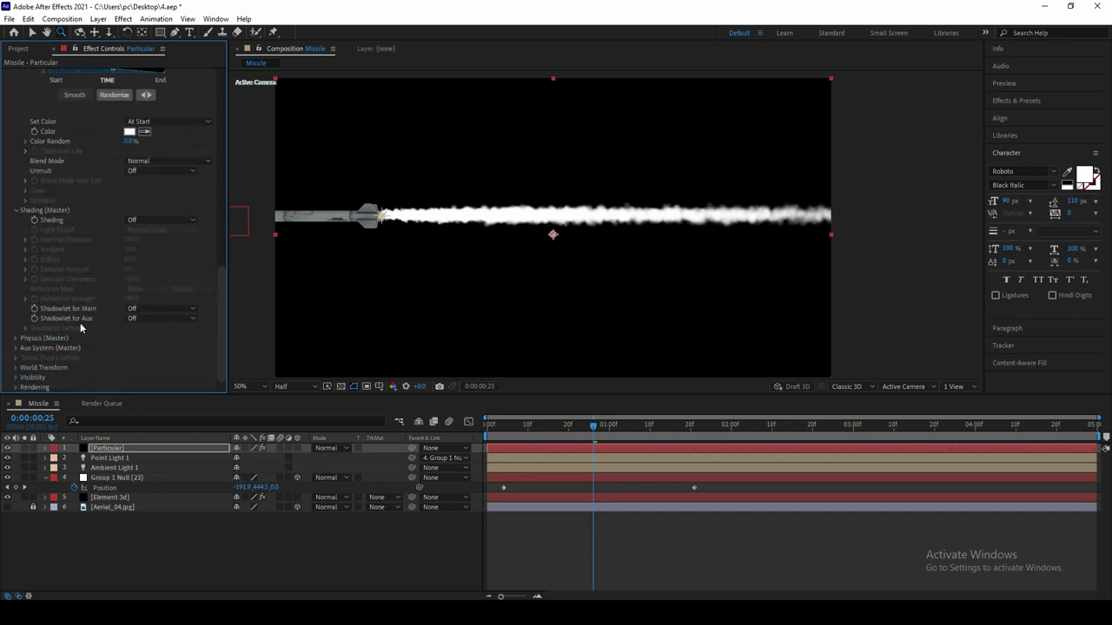
click(146, 308)
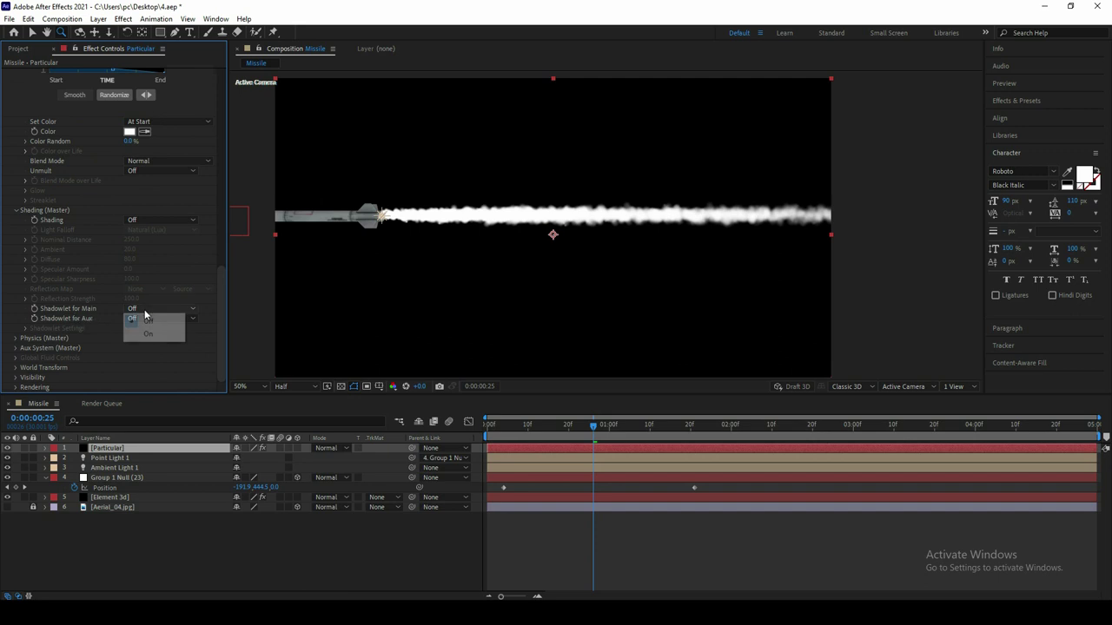
click(143, 334)
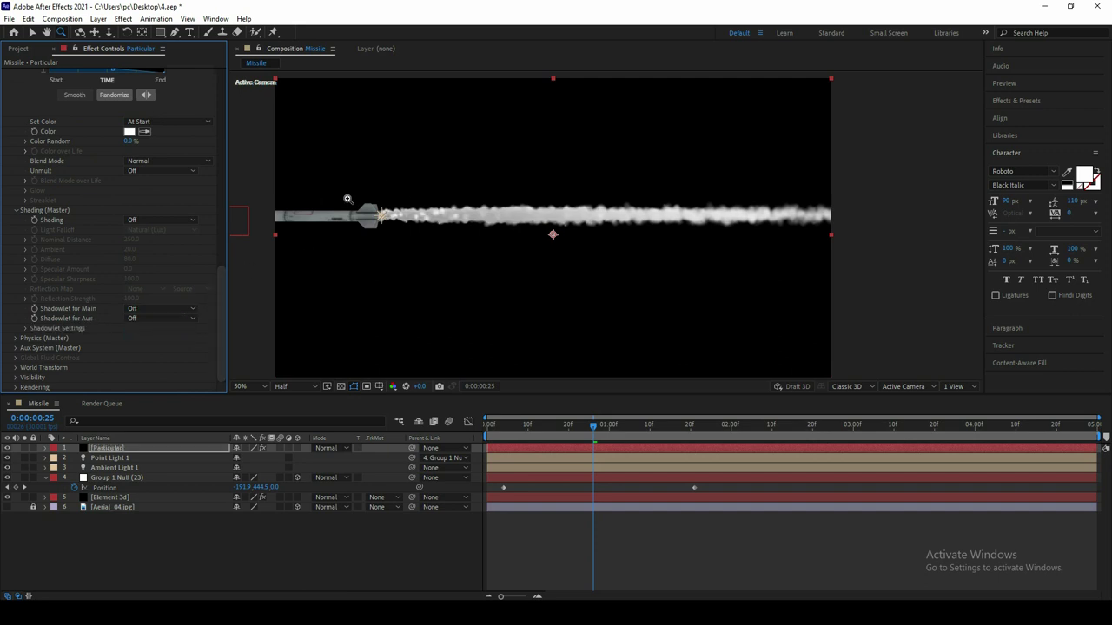
Step: Set shadowlet Opacity 20, Color Strength 60, Adjust Distance 43, and enable motion blur
click(25, 328)
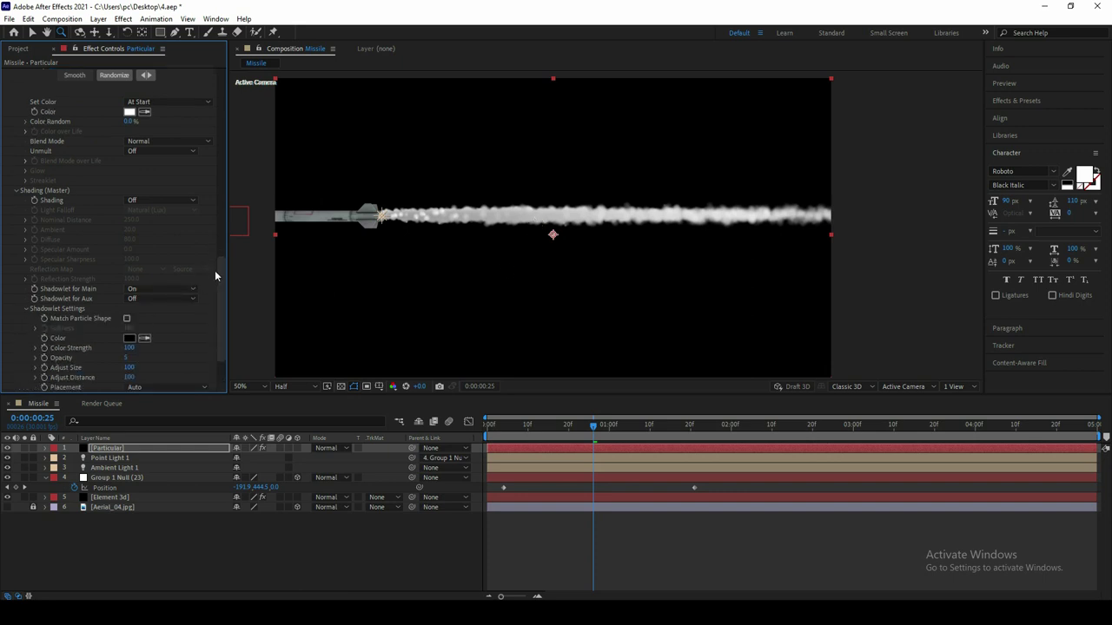
scroll(221, 297, down, 3)
click(126, 298)
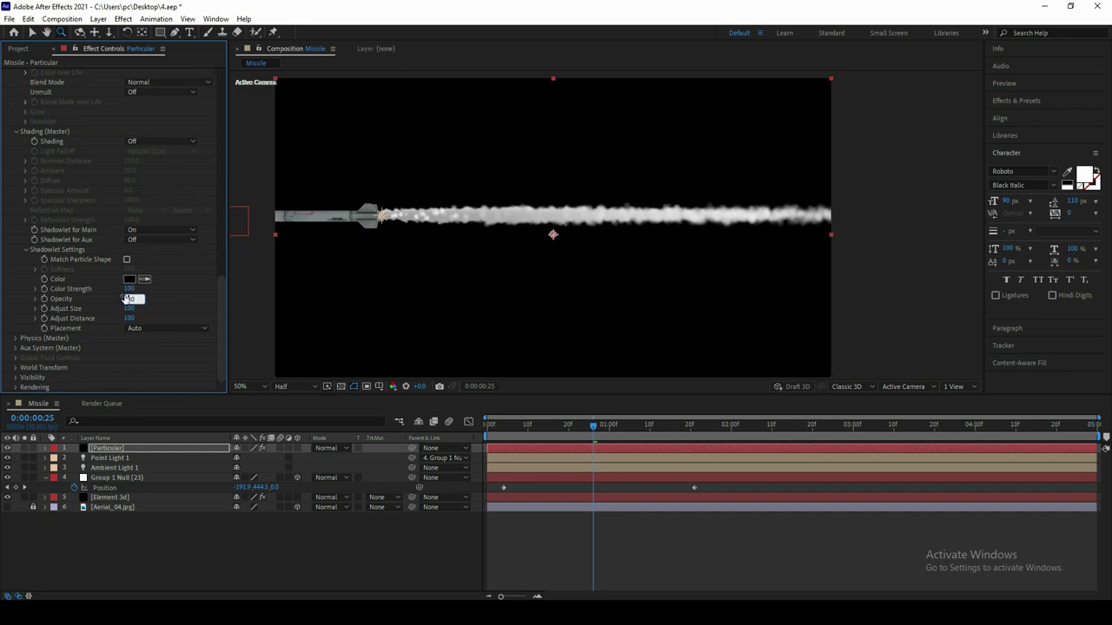
key(Return)
click(131, 289)
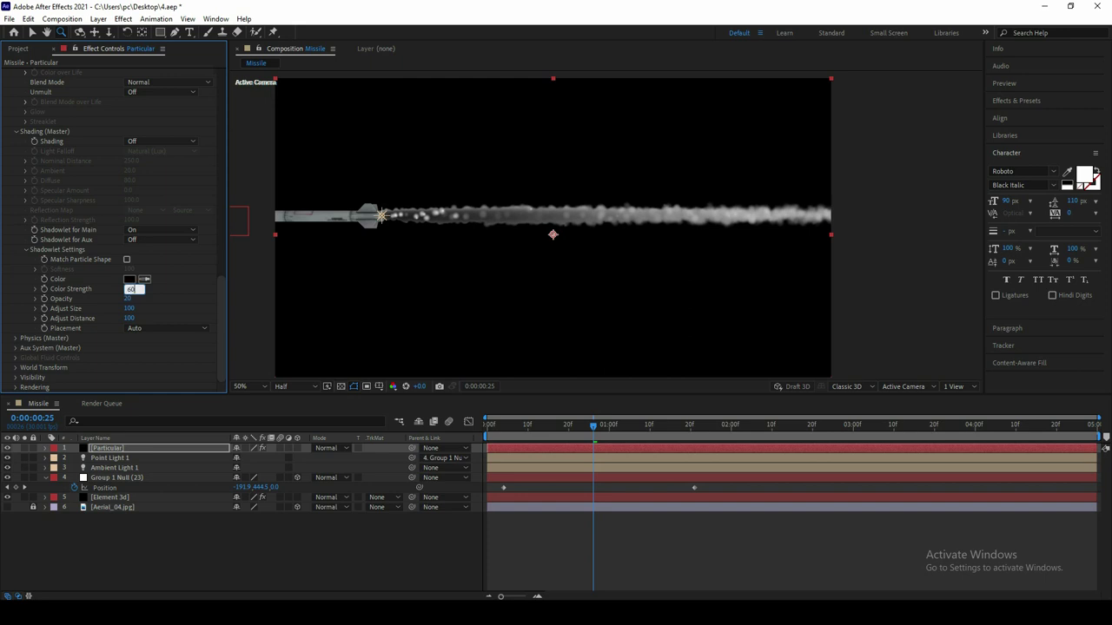
key(Return)
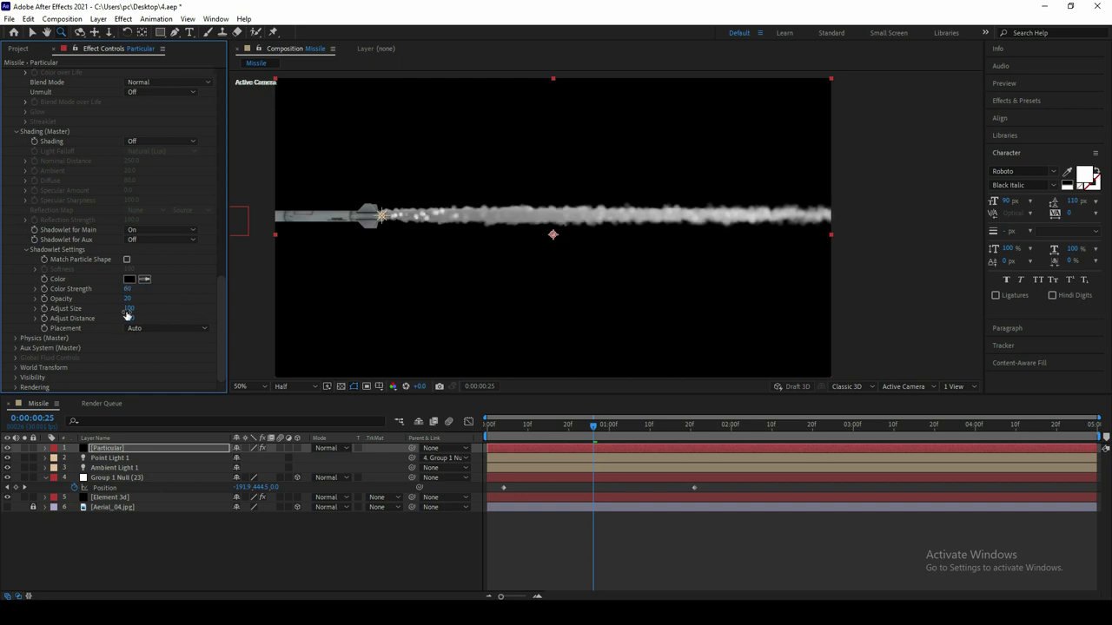
drag(129, 318, 107, 329)
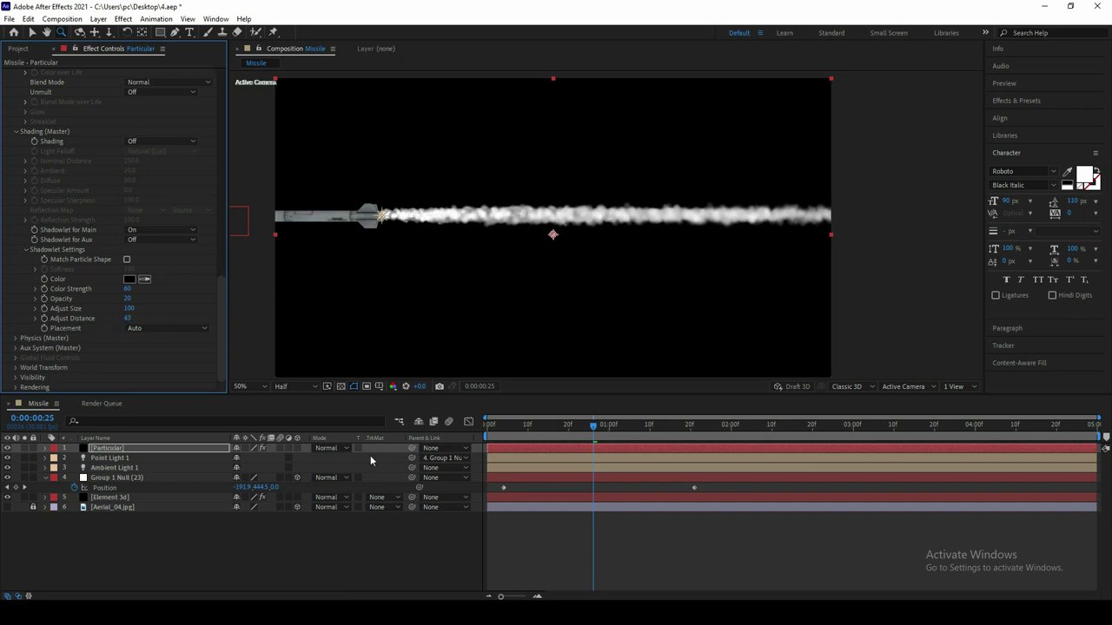
click(279, 448)
click(448, 421)
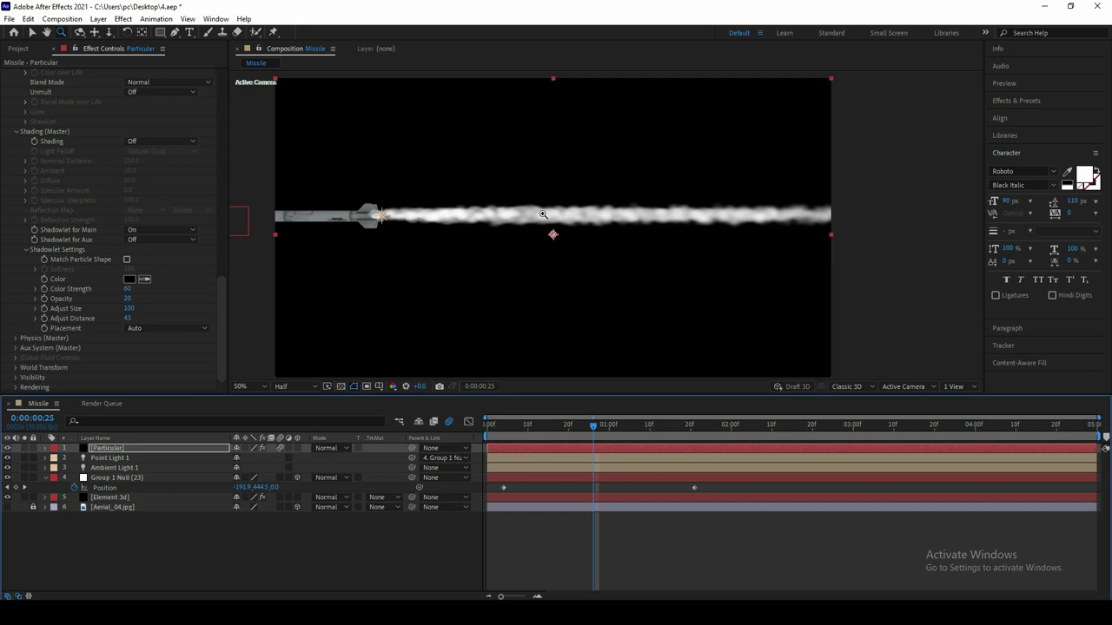
click(33, 32)
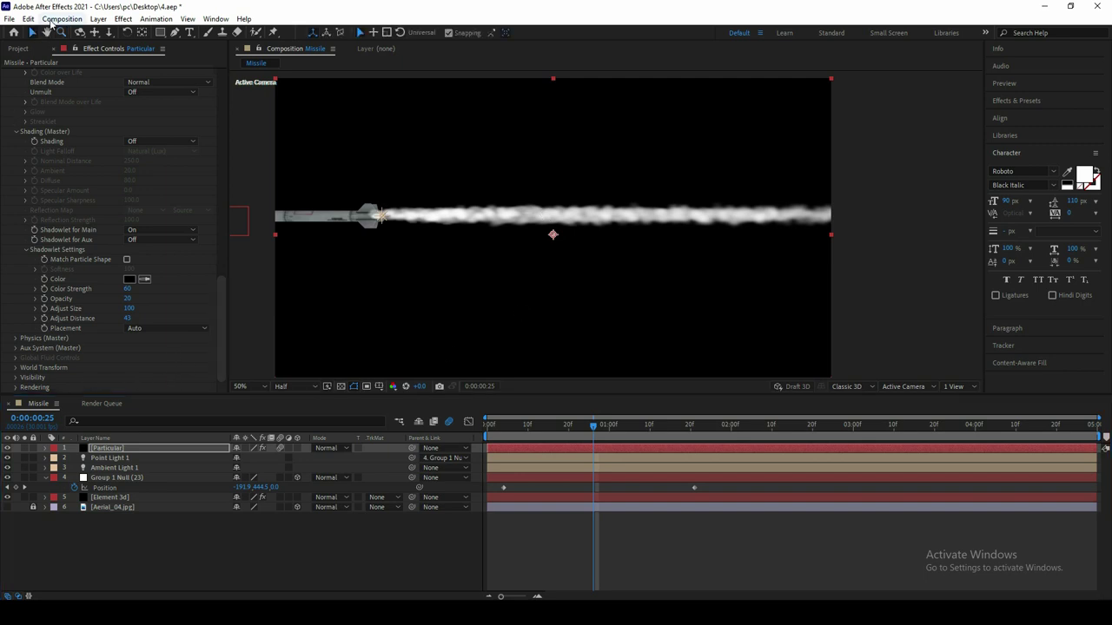
click(59, 19)
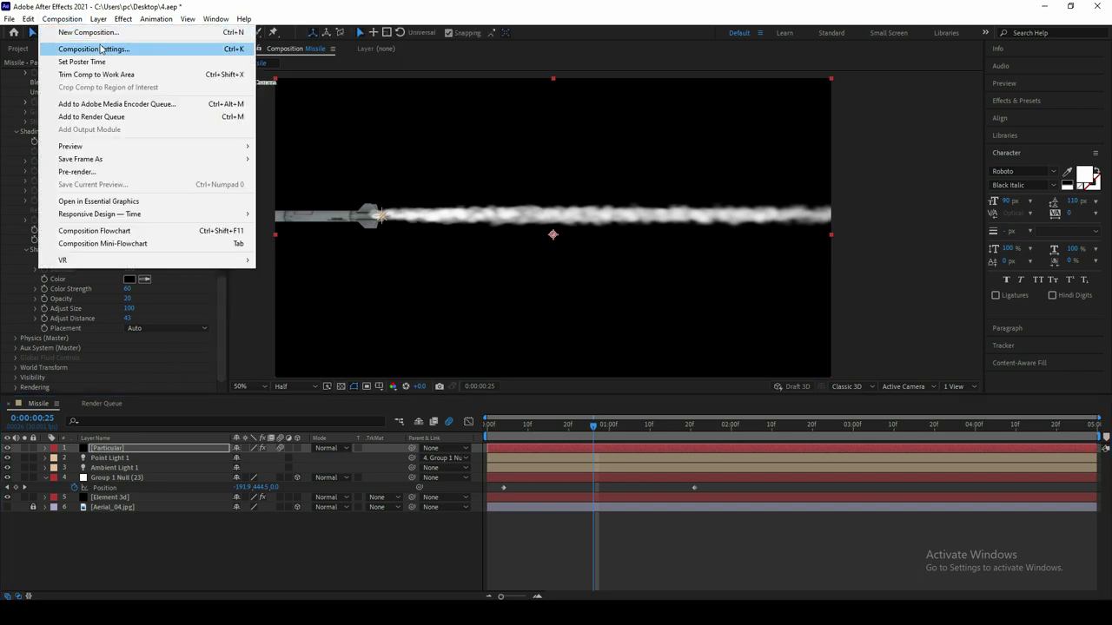
click(100, 48)
click(710, 269)
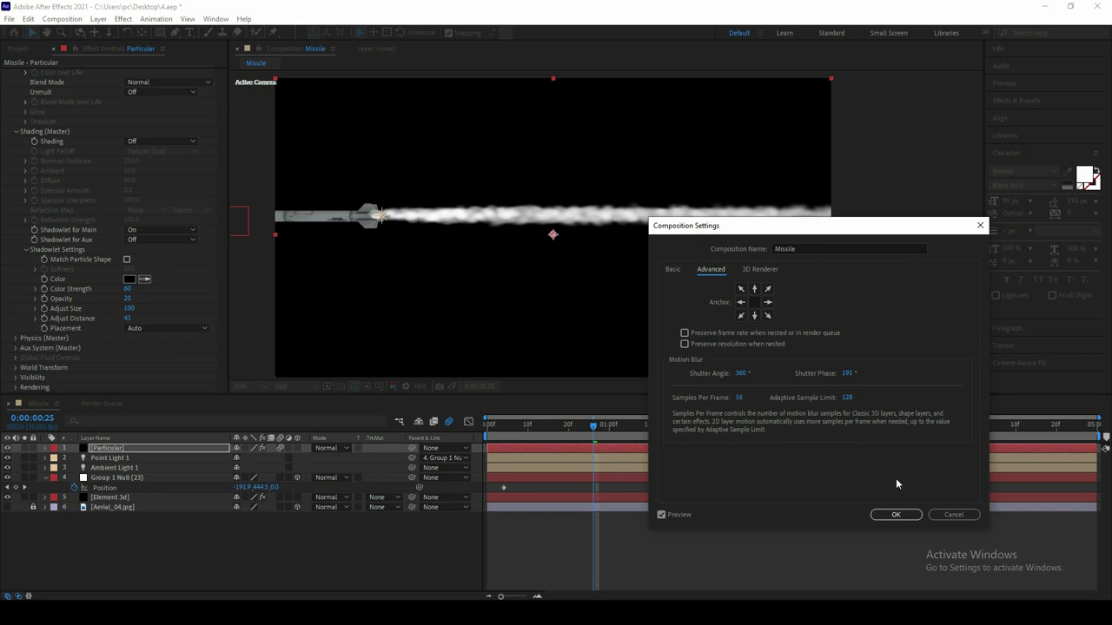
click(939, 519)
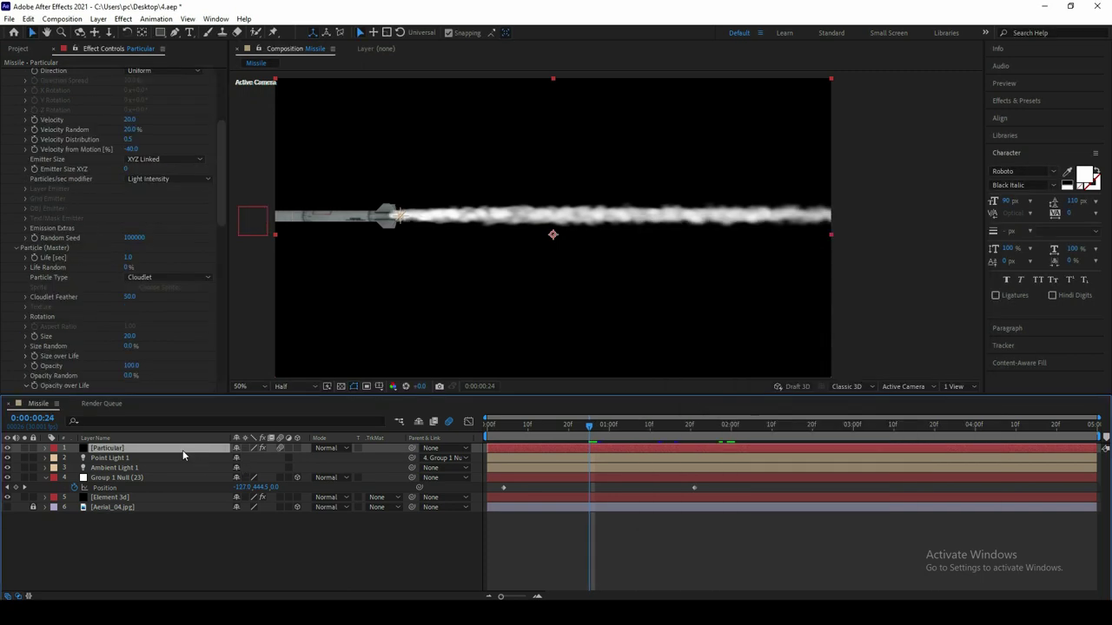
Step: Duplicate the Particular layer with Edit > Duplicate and rename the copy 'fire look'
click(28, 18)
click(63, 169)
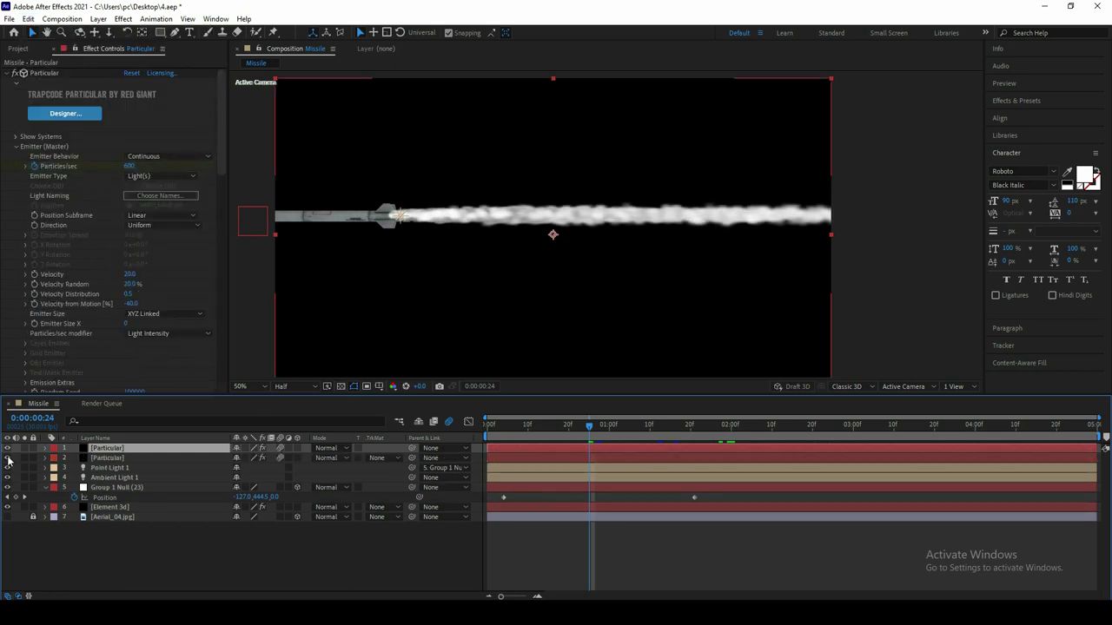
right_click(156, 449)
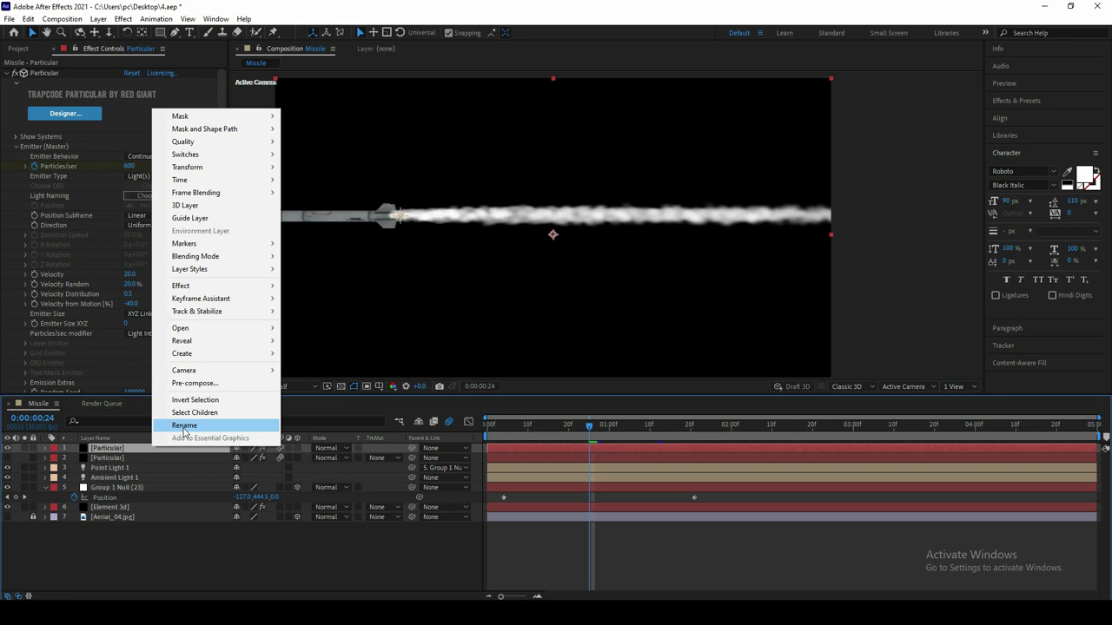
click(184, 425)
text(fir)
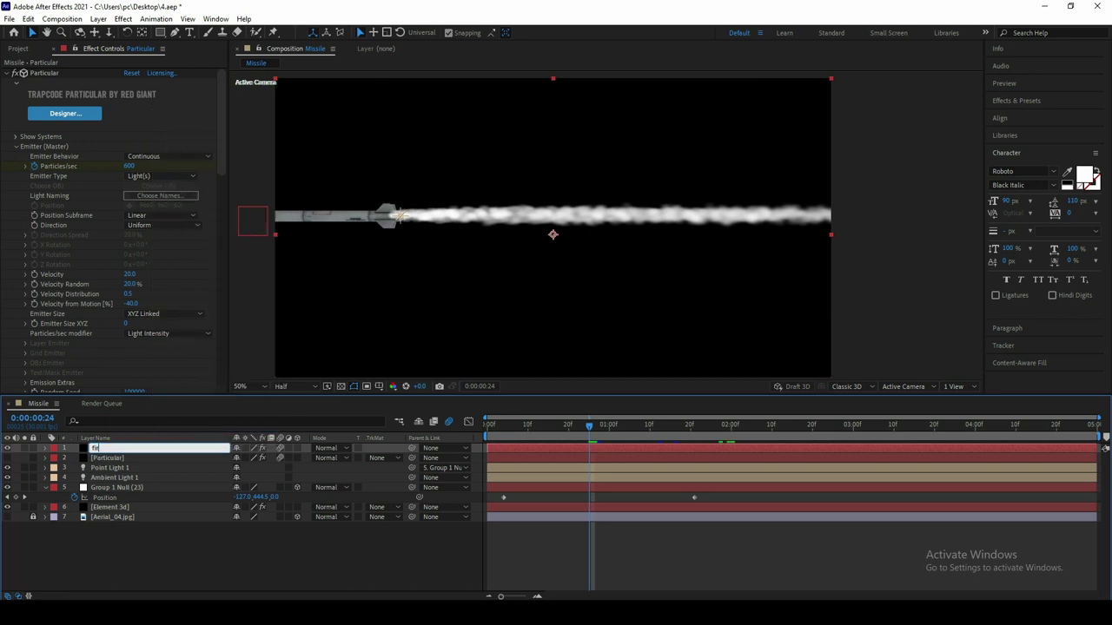
text(e look)
key(Return)
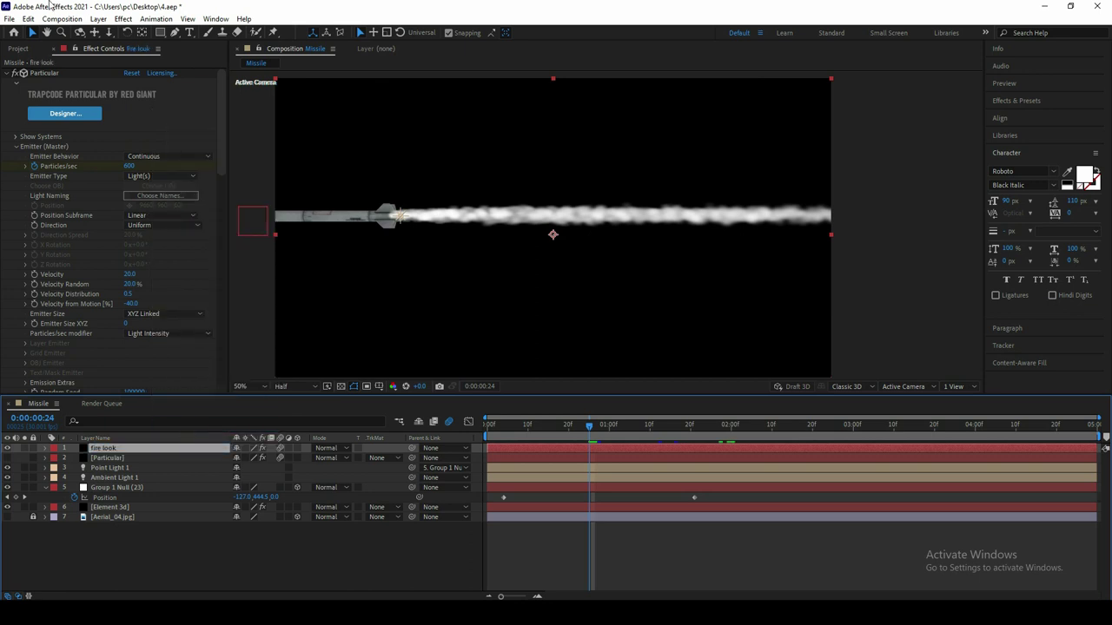
drag(222, 173, 213, 369)
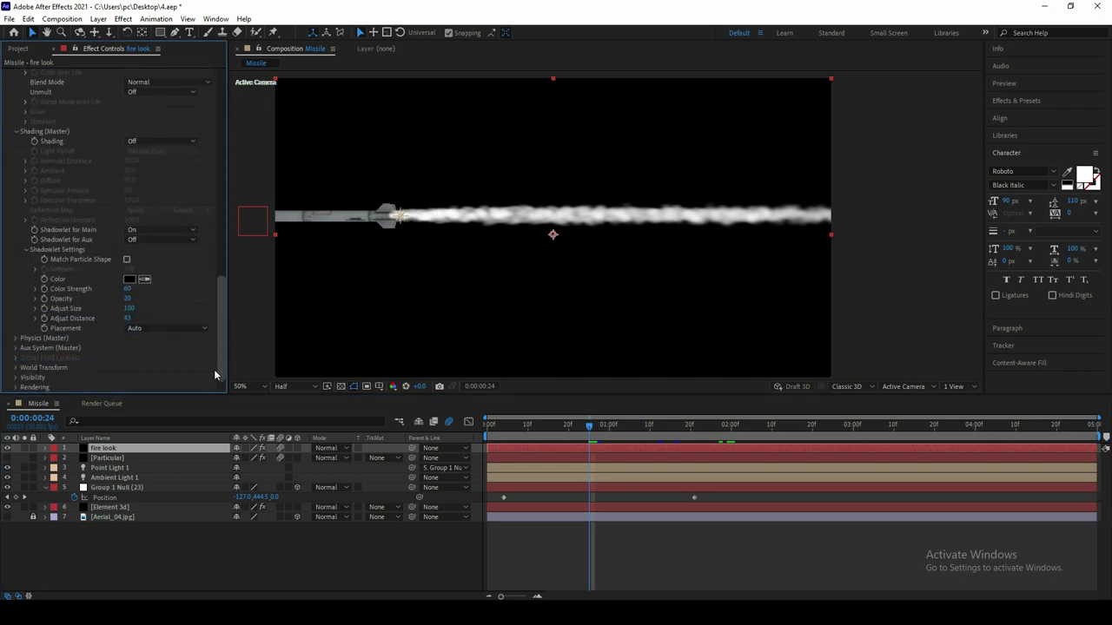
Step: Turn Shadowlet for Main off and change the particle colour to orange EBB464
click(141, 230)
click(139, 256)
scroll(131, 239, up, 4)
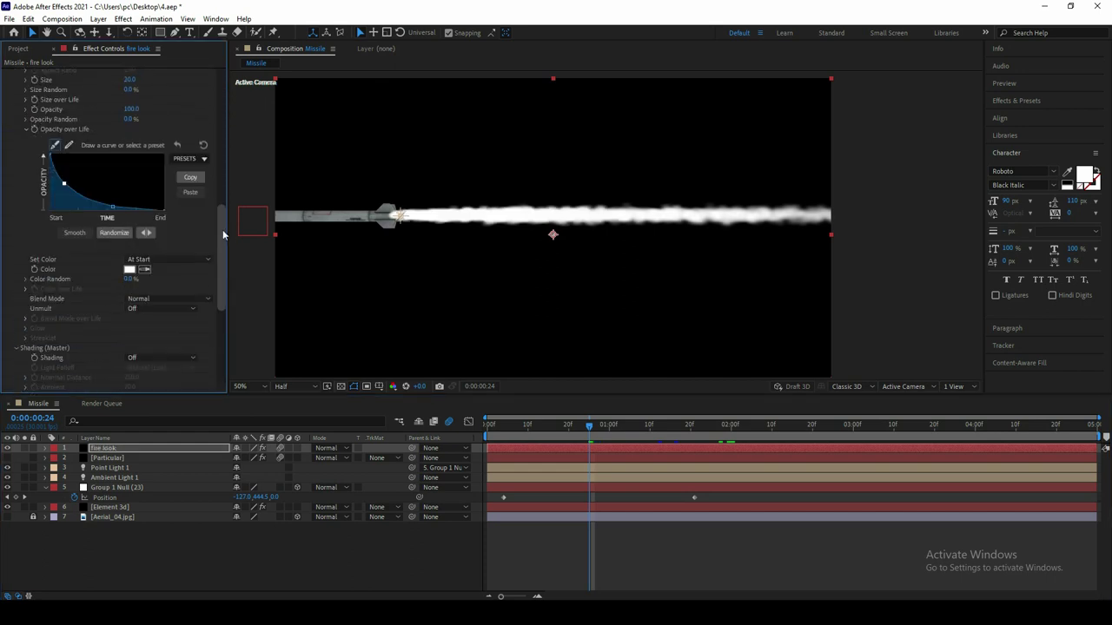
click(130, 228)
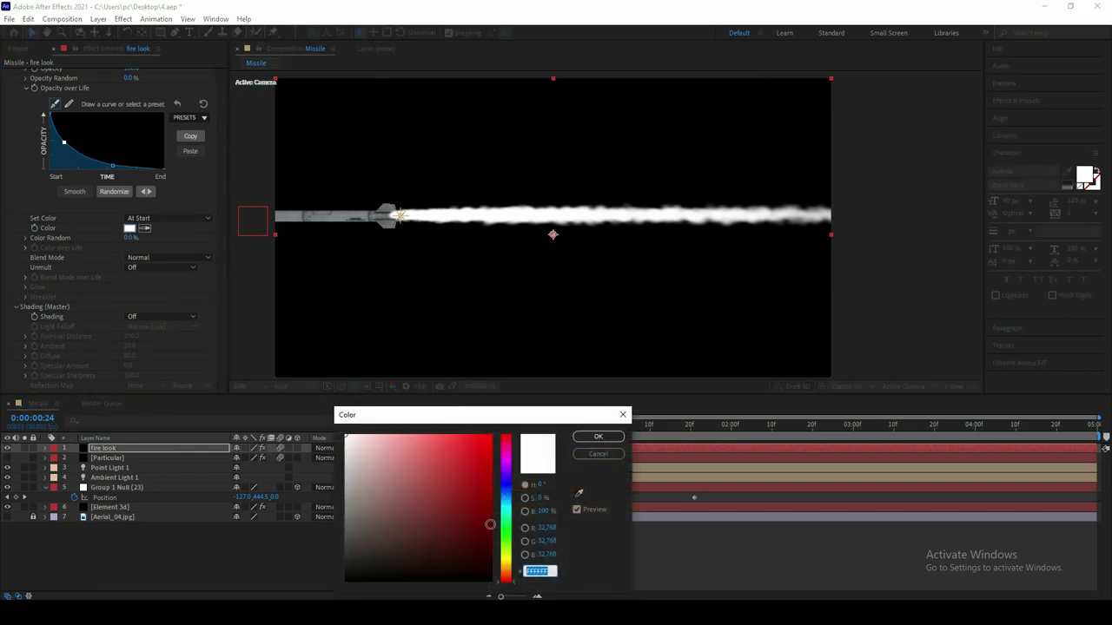
click(505, 555)
drag(505, 555, 507, 567)
click(428, 446)
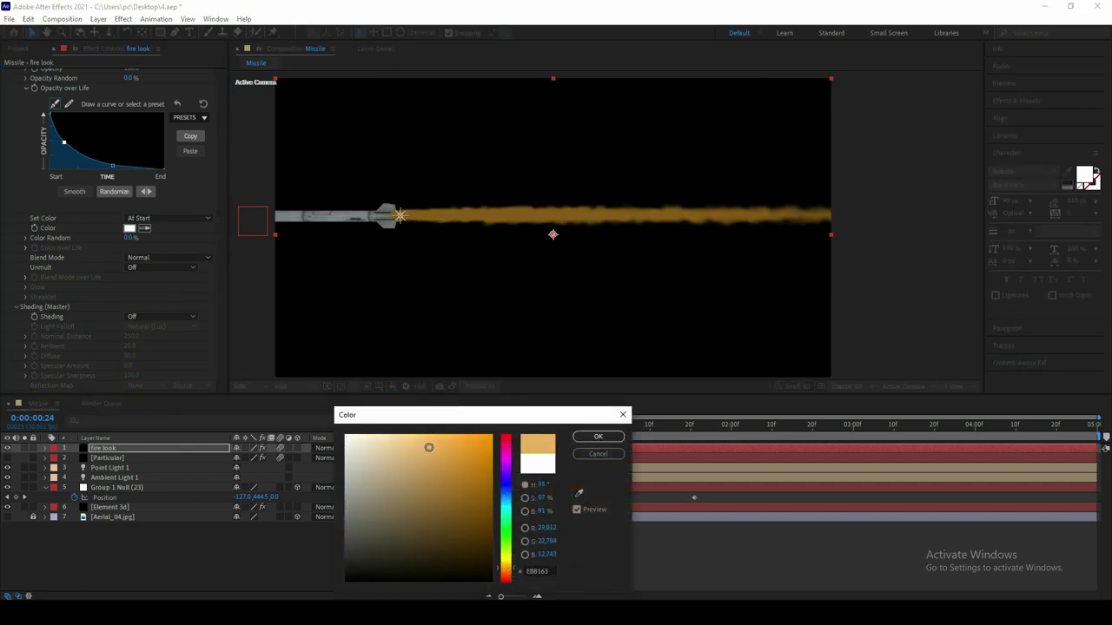
click(596, 436)
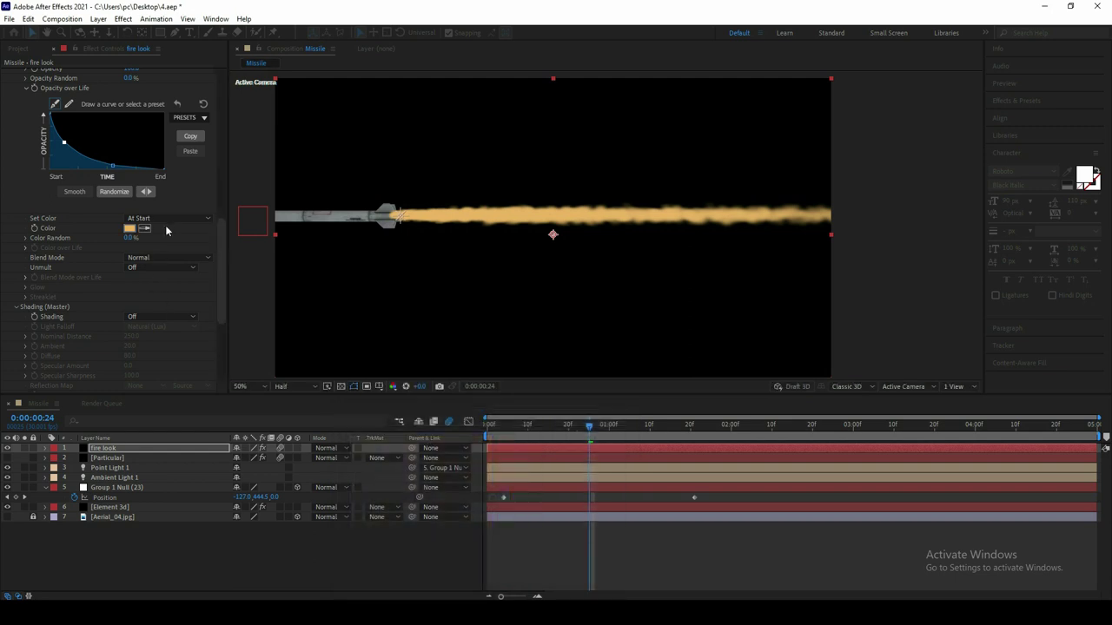
Step: Set the particle Blend Mode to Add and Size to 15
click(159, 257)
click(154, 282)
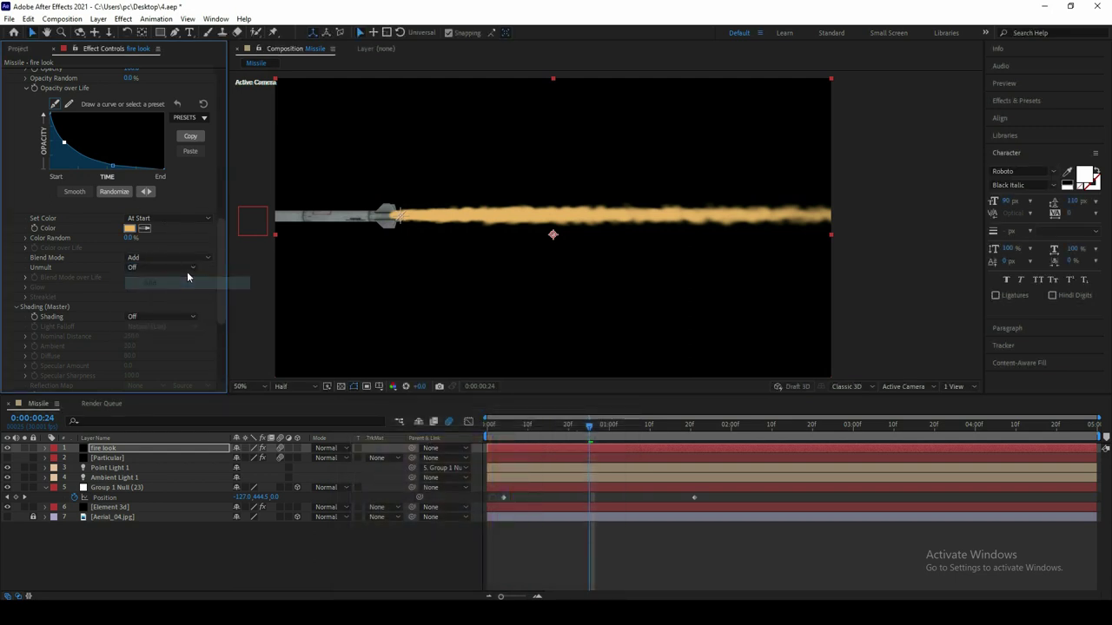
drag(220, 247, 243, 176)
click(132, 233)
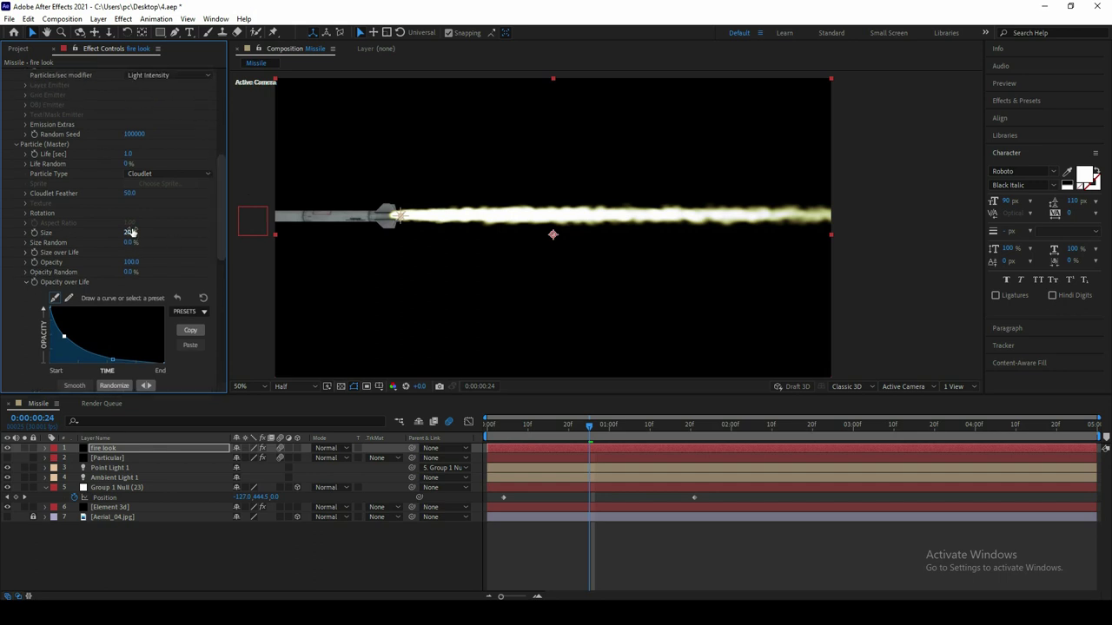
text(1)
key(Return)
Step: Set particle Life to 0.5 sec and Velocity from Motion to -20
click(131, 154)
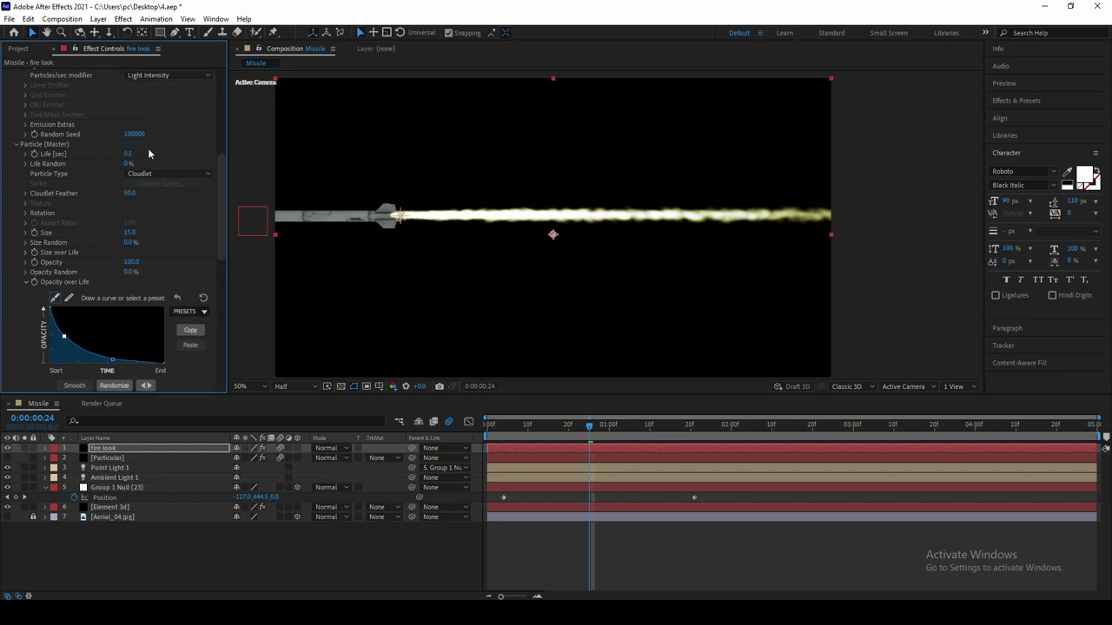
key(Return)
drag(218, 186, 224, 144)
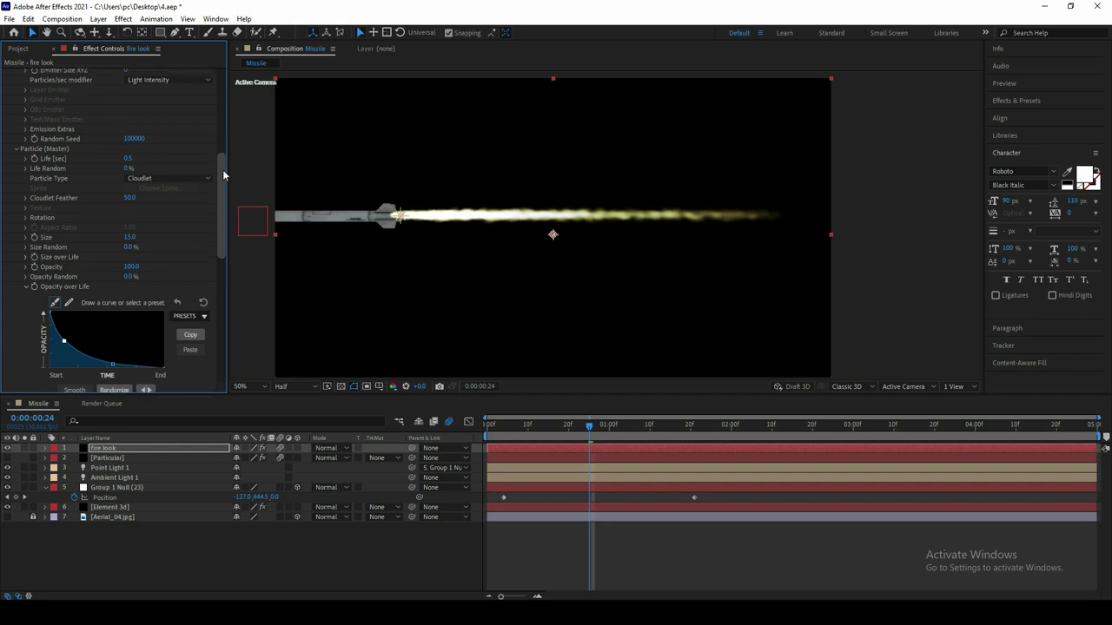
click(134, 193)
text(-2)
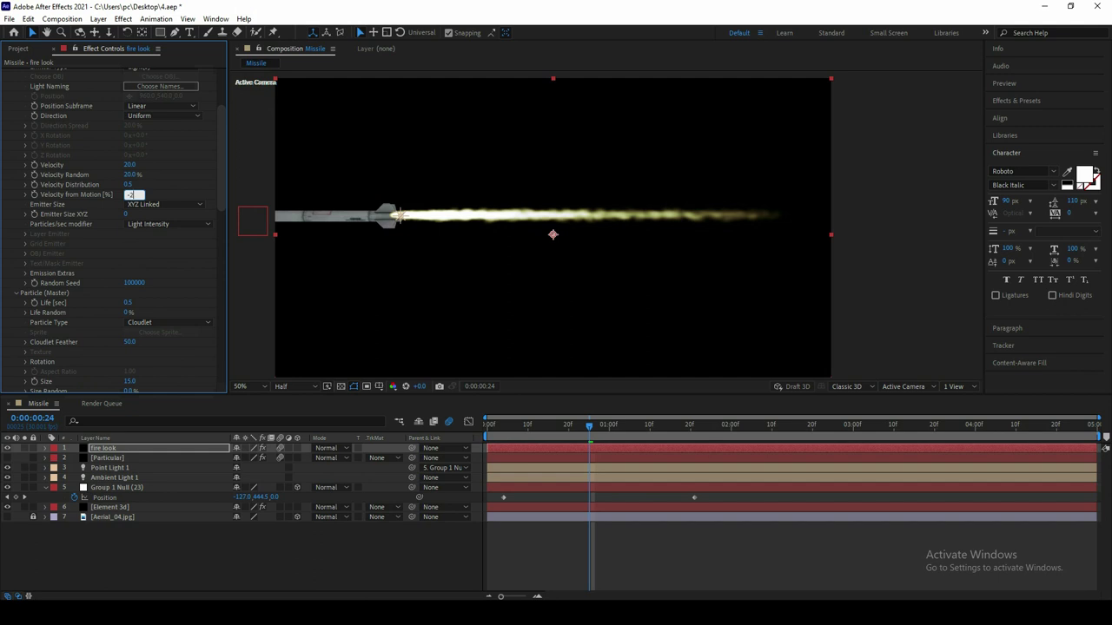
key(Return)
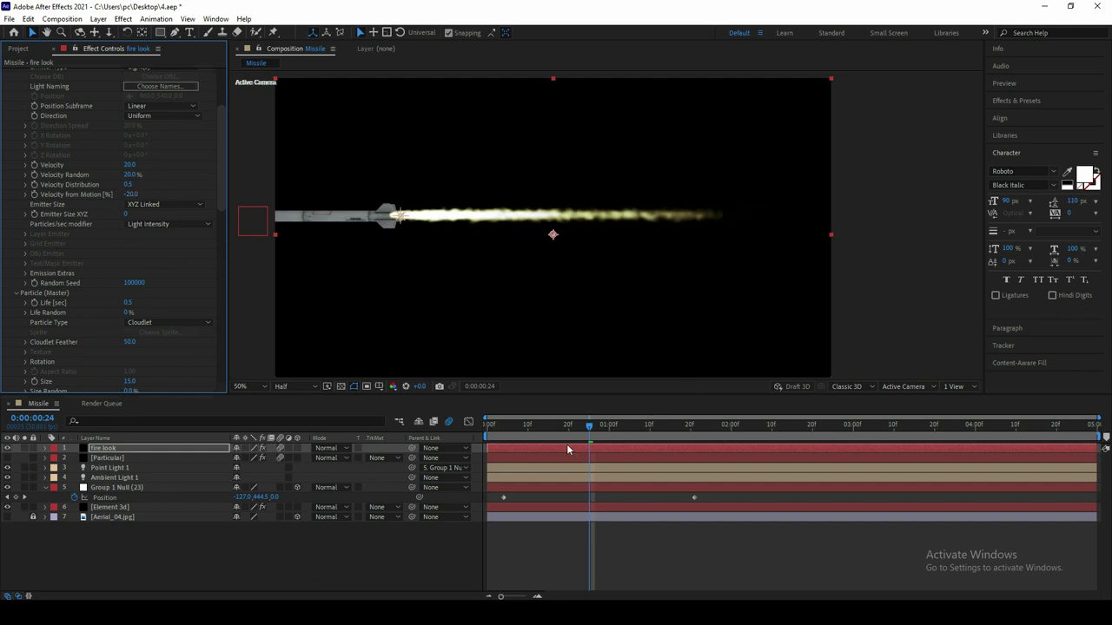
drag(528, 424, 565, 425)
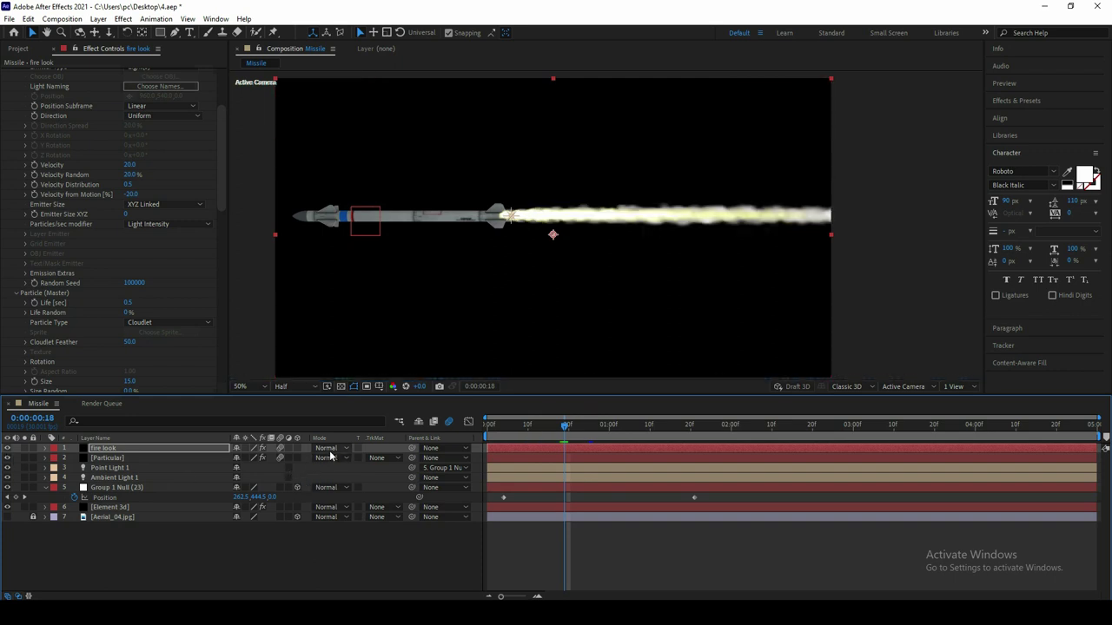
Step: Set fire look's blending to Add, apply Glow with a raised threshold, and show the clouds
click(327, 449)
click(426, 213)
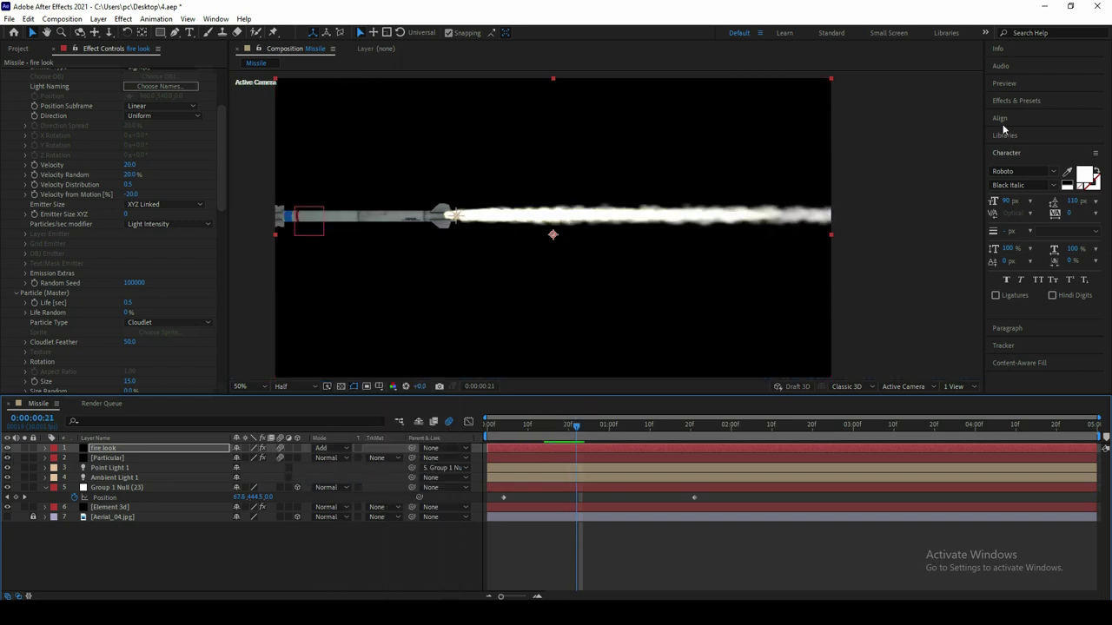
click(1016, 101)
text(glow)
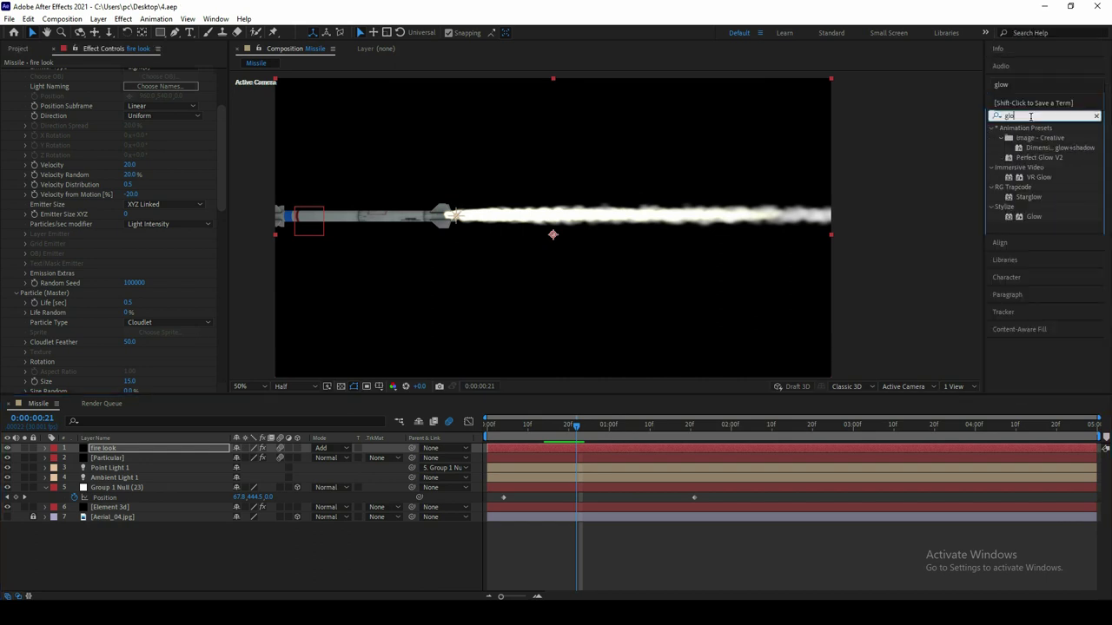
drag(1028, 217, 118, 450)
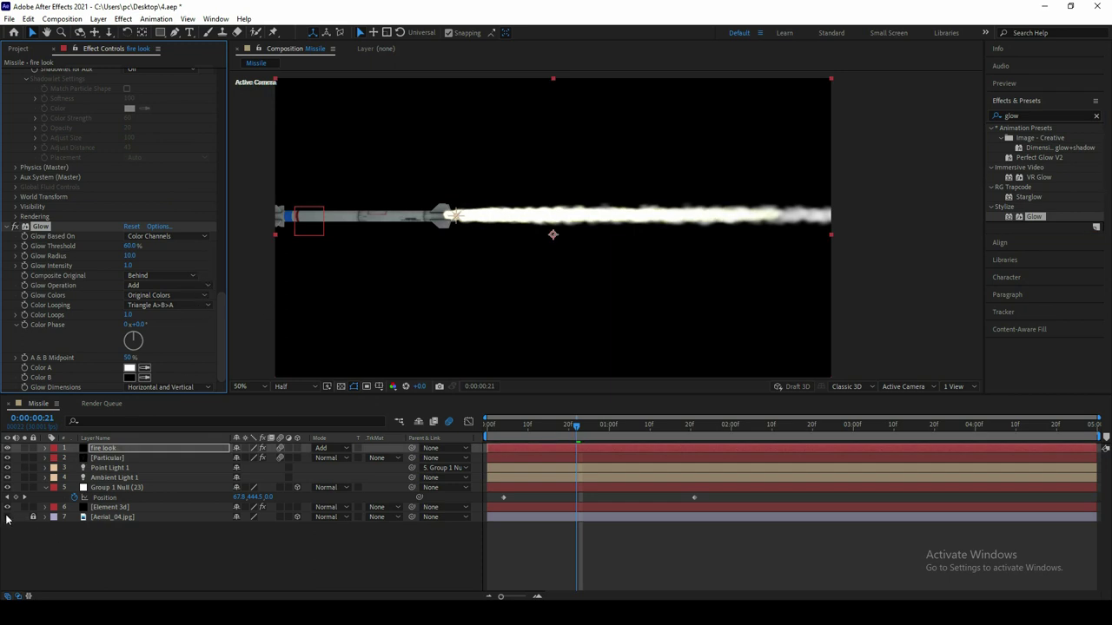
click(7, 516)
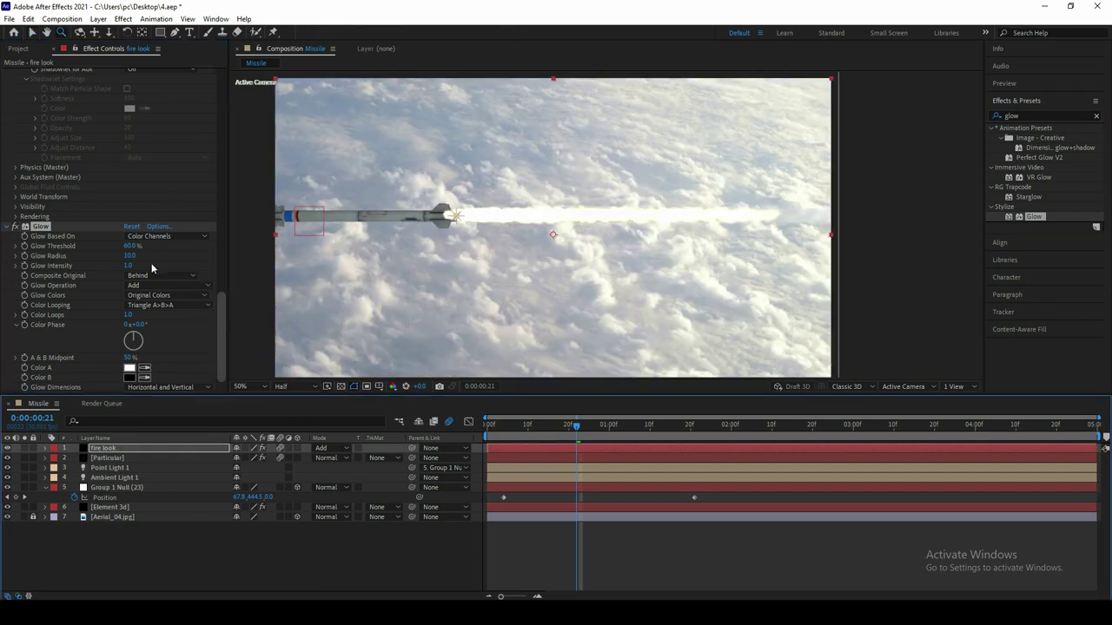
drag(130, 246, 160, 245)
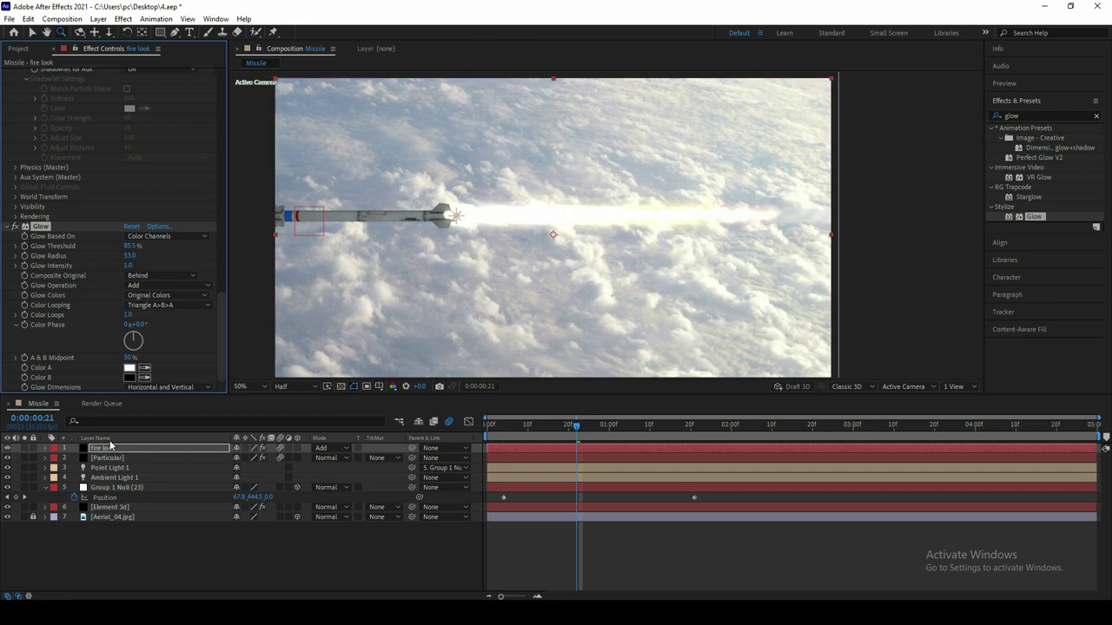
drag(224, 300, 227, 211)
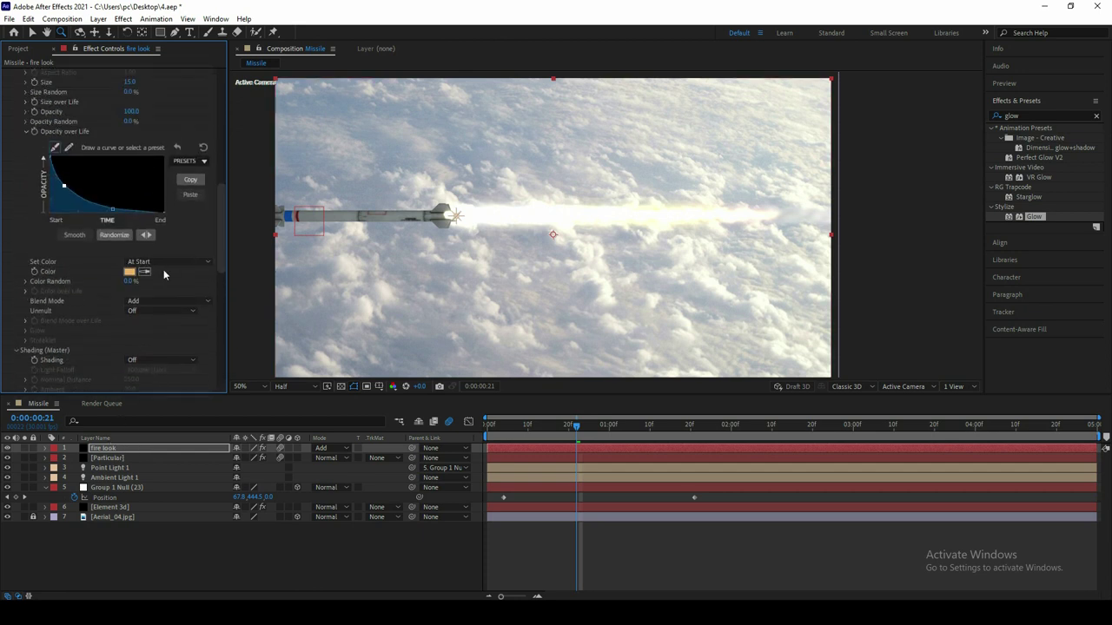
Step: Change fire look's particle colour to orange and its Size to 12
click(129, 272)
mouse_move(414, 444)
mouse_down()
mouse_move(388, 435)
mouse_move(465, 439)
mouse_up()
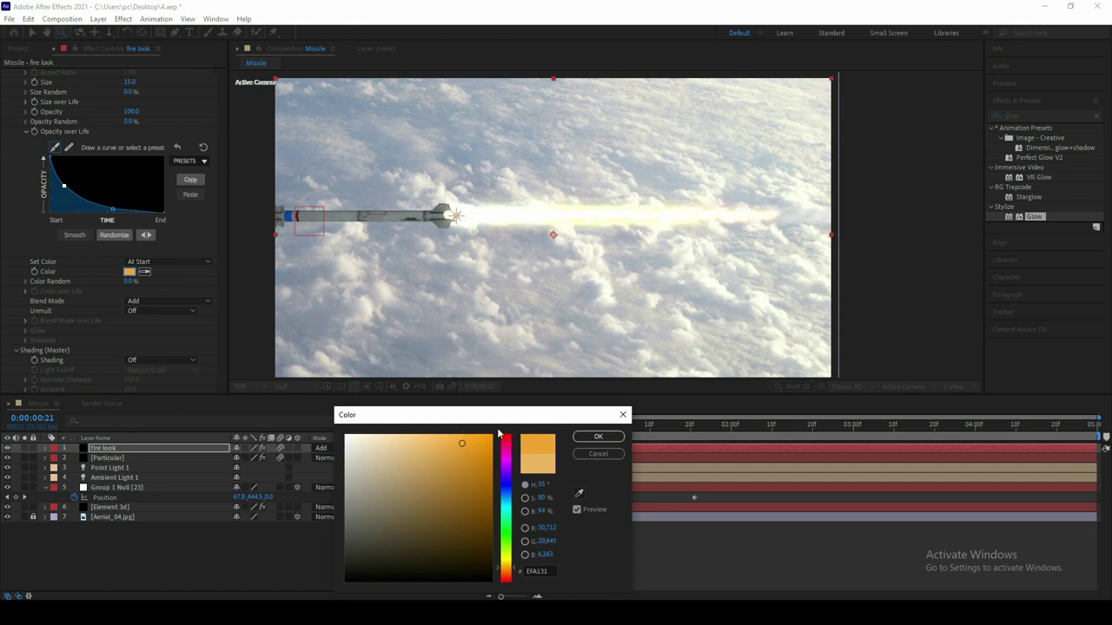
click(598, 436)
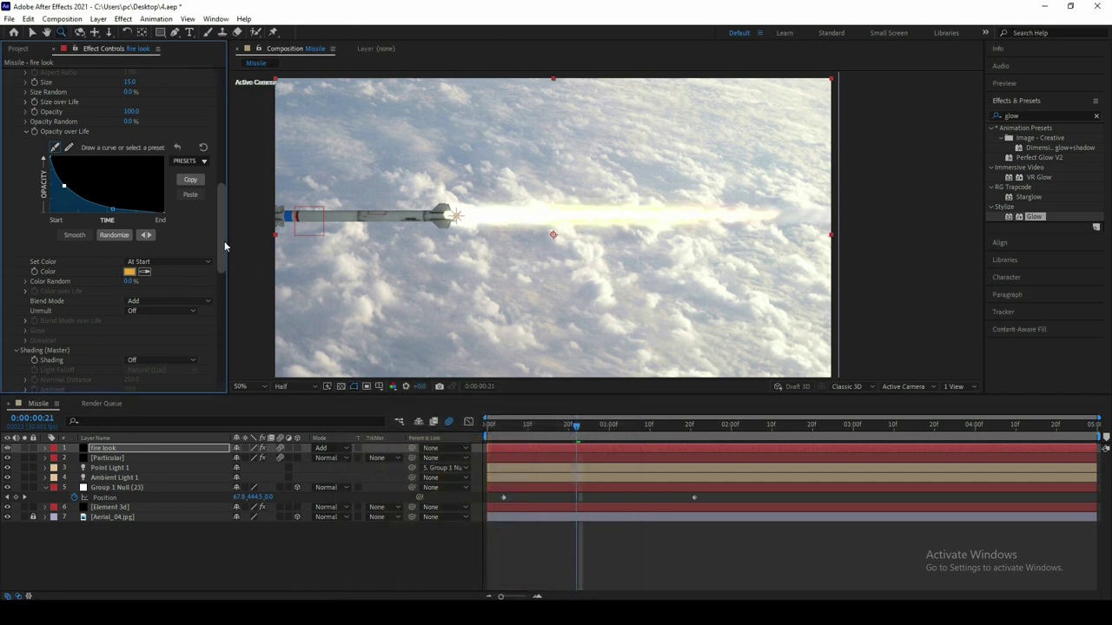
drag(224, 247, 222, 199)
click(129, 253)
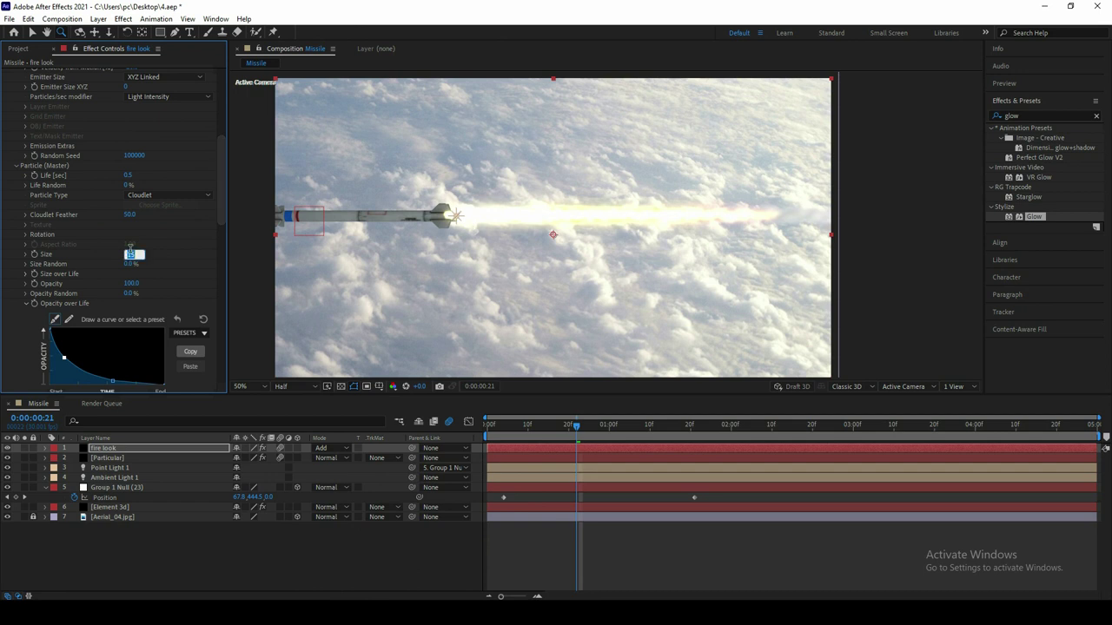
text(12)
key(Return)
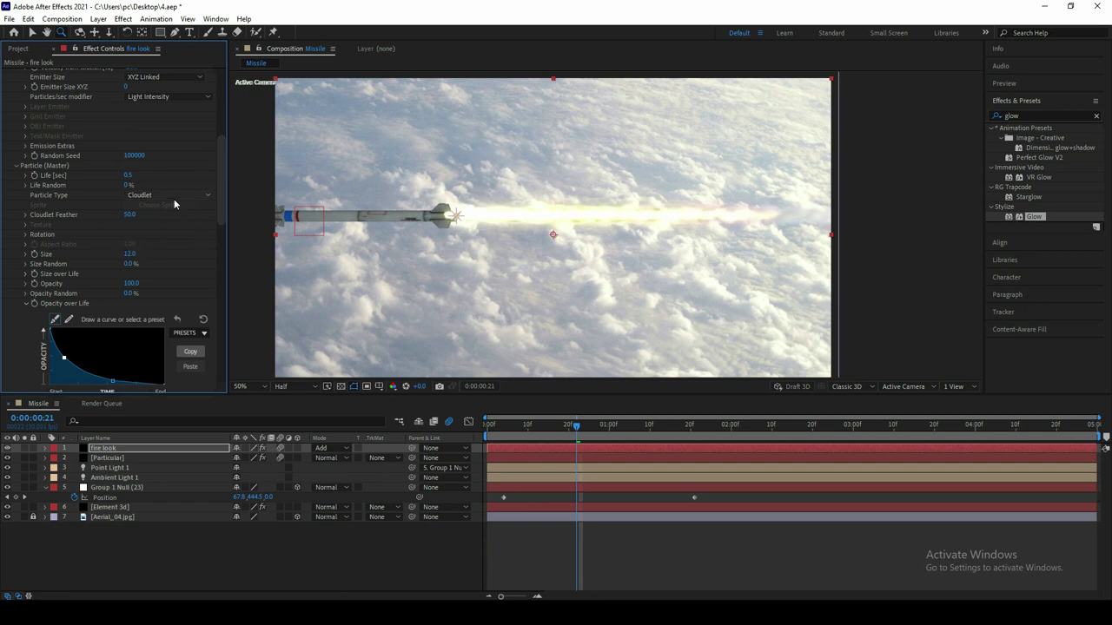
Step: Try Sphere particles, then set fire look's Particle Type back to Cloudlet
click(165, 197)
click(170, 209)
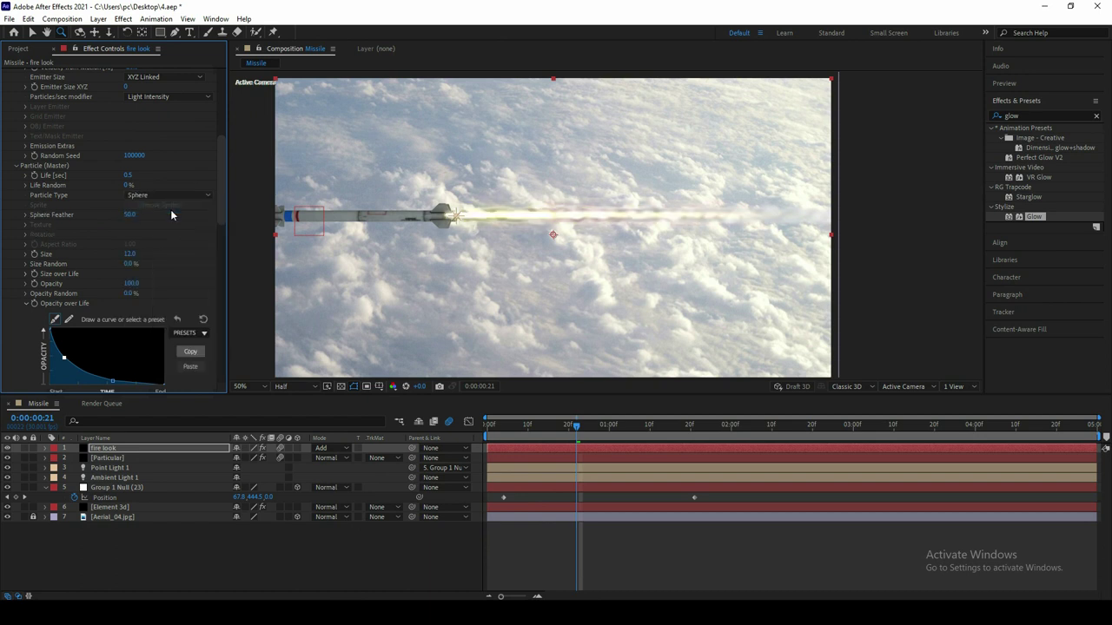
click(151, 197)
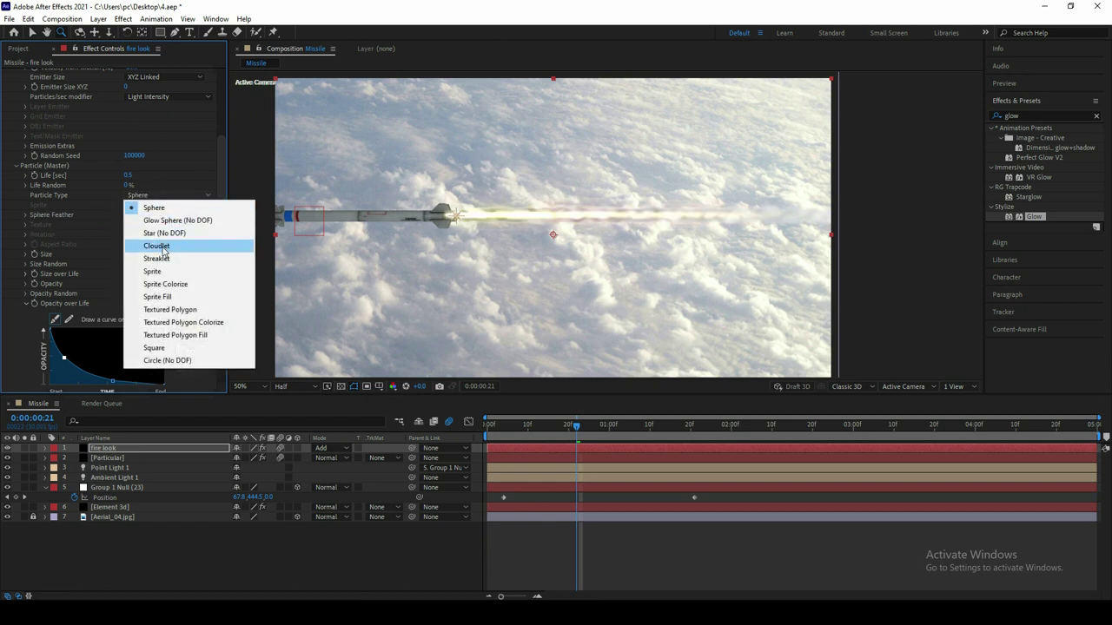
click(157, 246)
click(128, 451)
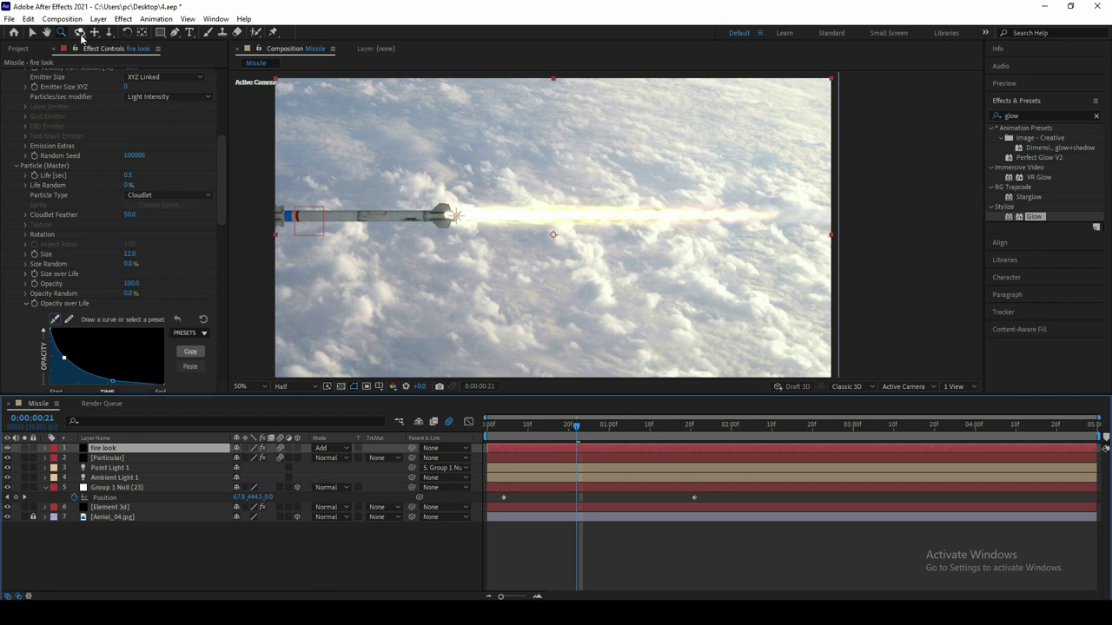
click(28, 19)
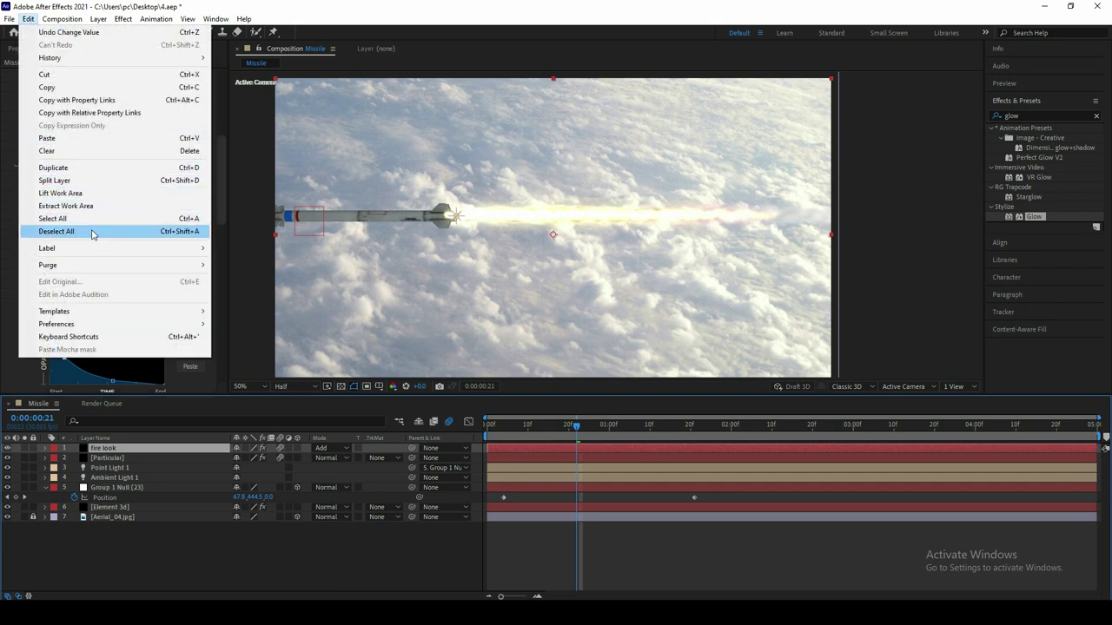
Step: Duplicate fire look, hide the original, and rename the copy 'Spark'
click(53, 169)
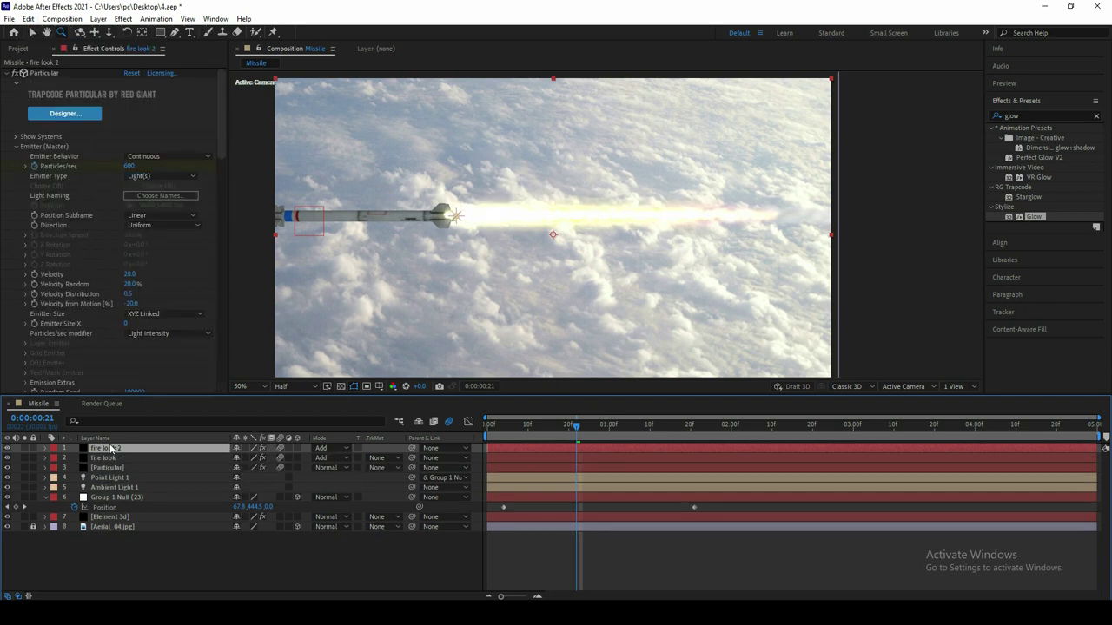
click(8, 458)
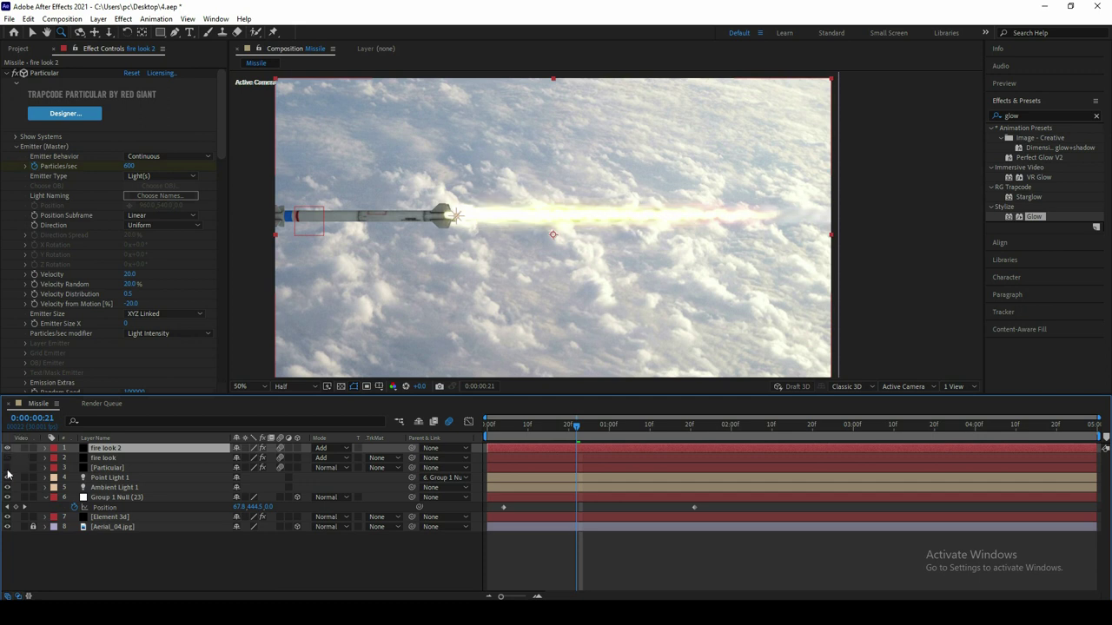
right_click(110, 452)
click(146, 444)
text(Spark)
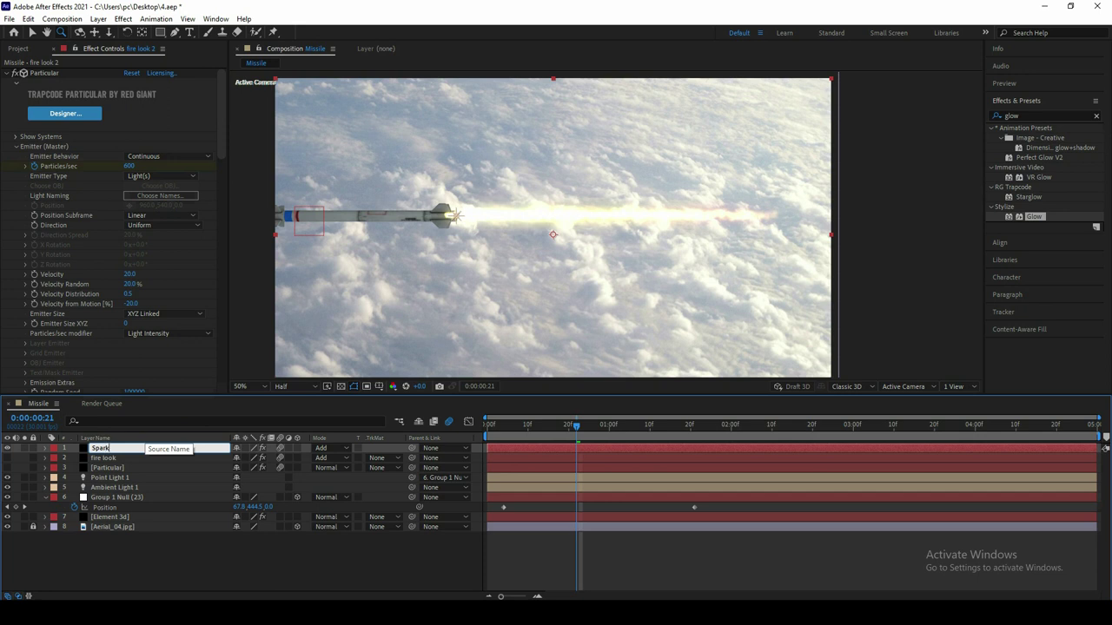
key(Return)
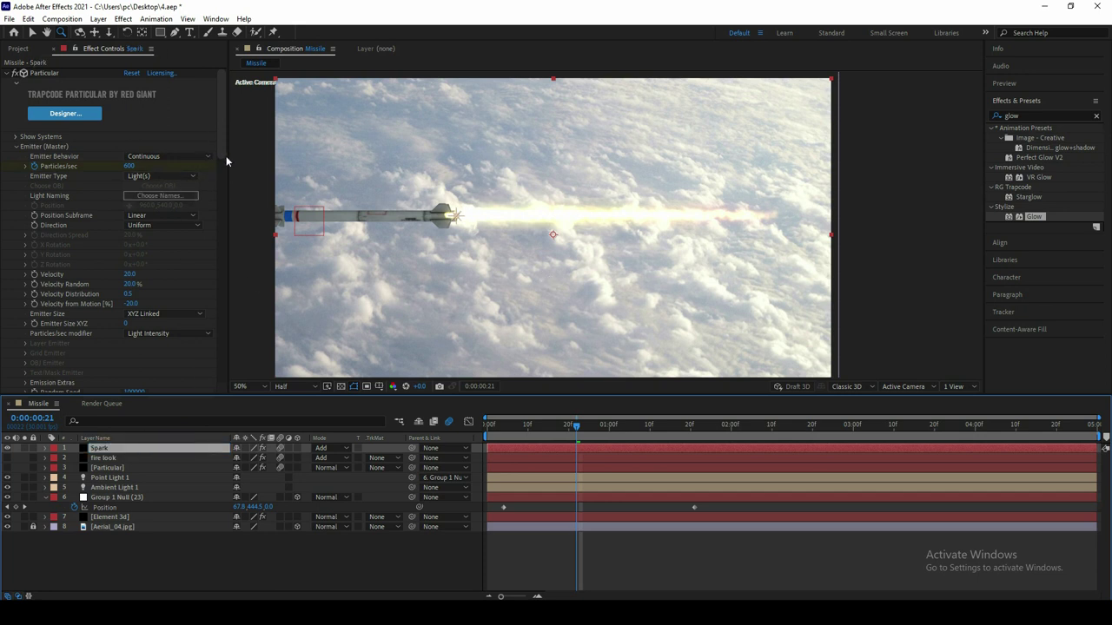
Step: Switch the Spark layer's Particle Type to Sphere
drag(223, 142, 217, 195)
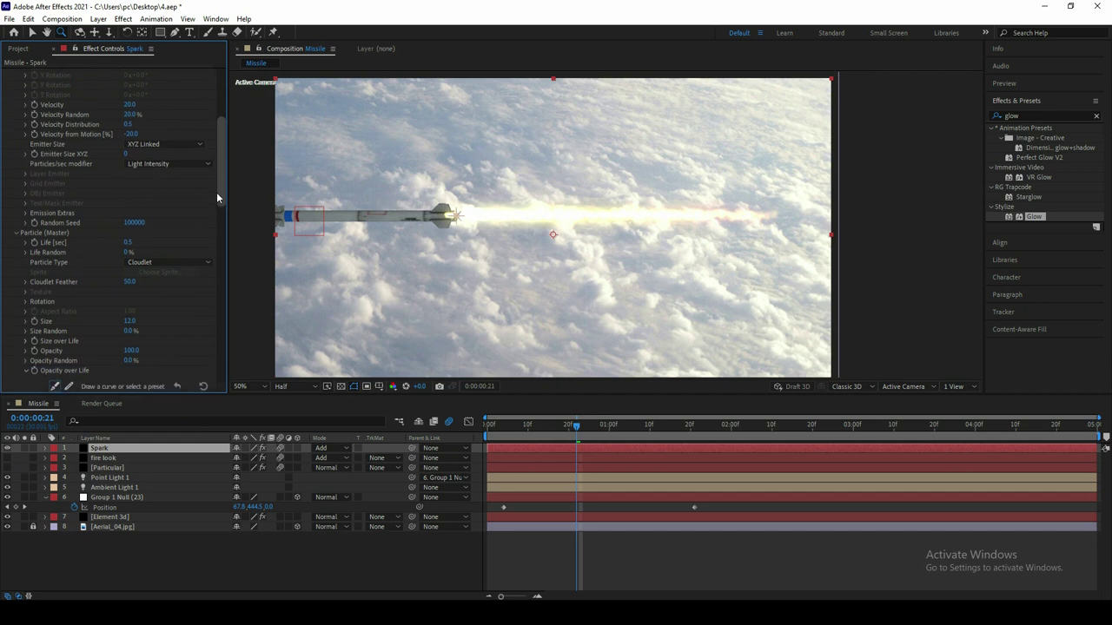
click(166, 256)
click(165, 269)
scroll(483, 218, up, 2)
drag(219, 155, 222, 113)
Step: Raise Spark's Velocity to 310 and shrink its particle Size to 3
drag(130, 256, 139, 250)
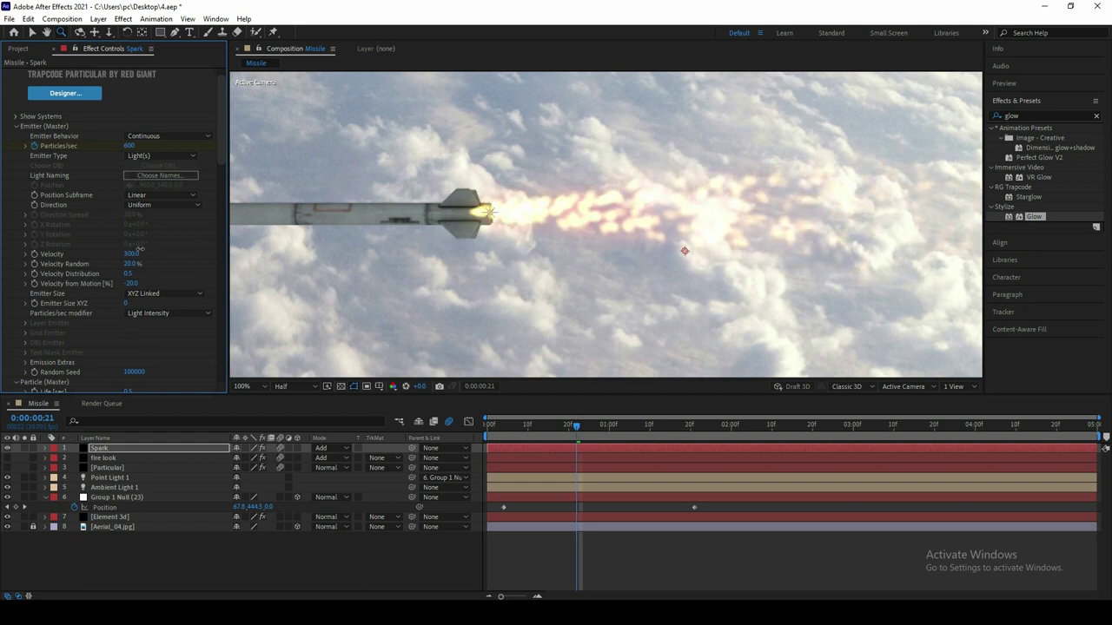
click(132, 253)
text(50)
key(Return)
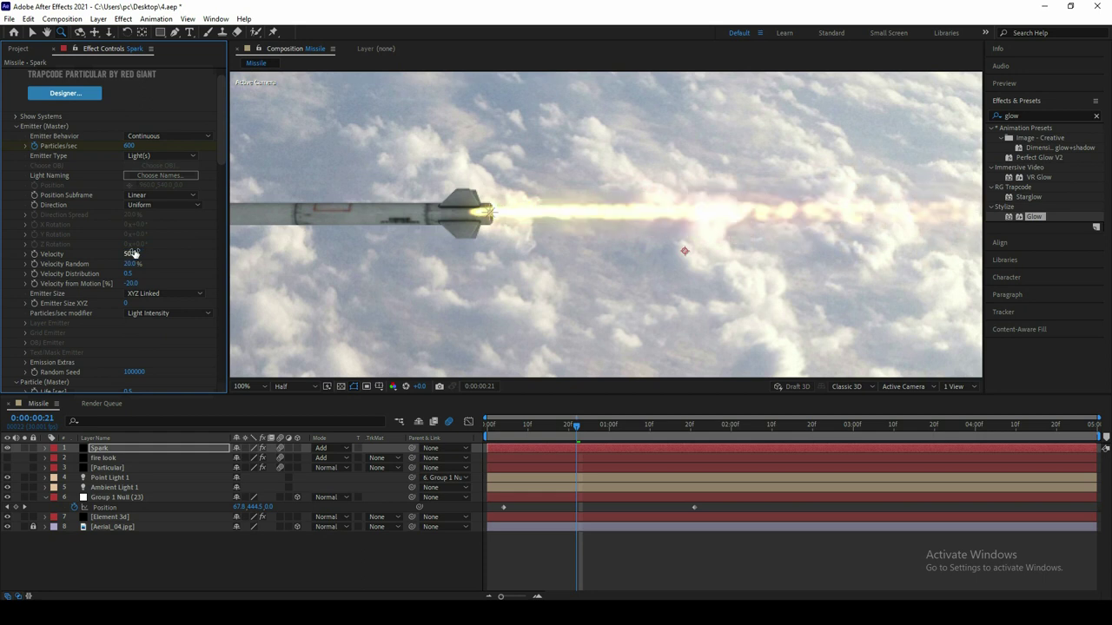
drag(220, 141, 221, 200)
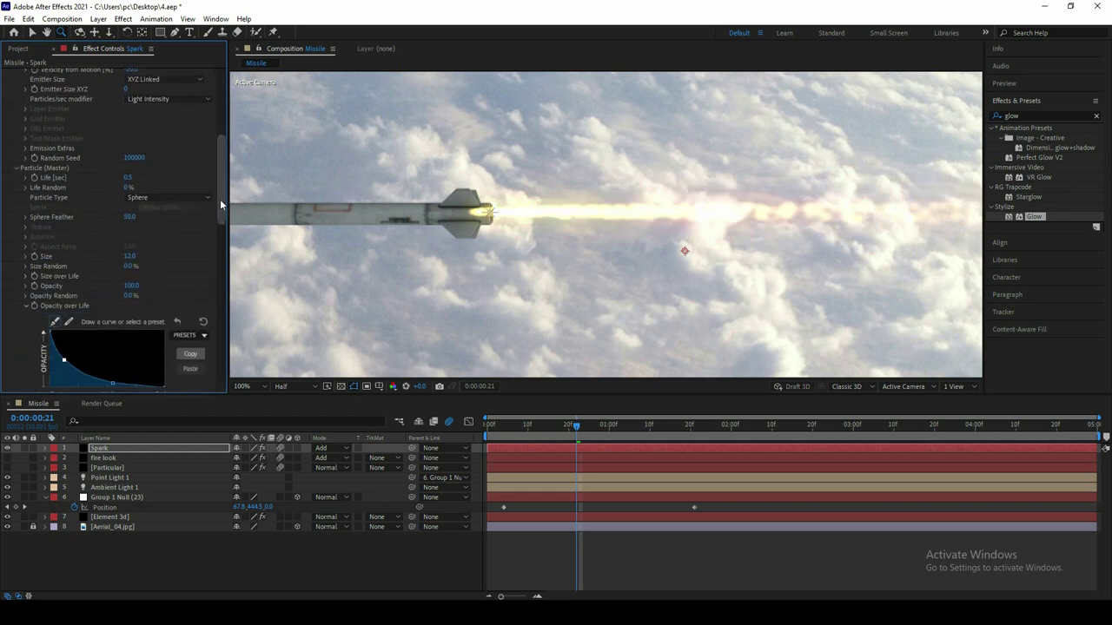
click(130, 257)
text(3)
key(Return)
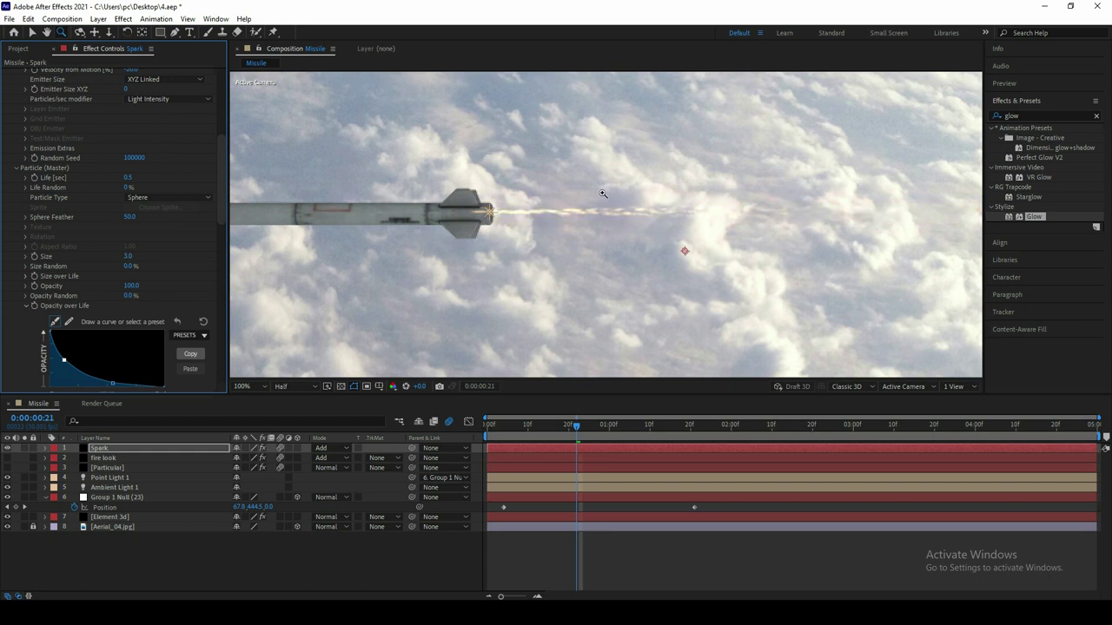
Step: Set Rendering > Motion Blur Opacity Boost to 10 and turn the Particular layer back on
click(602, 193)
scroll(135, 230, up, 5)
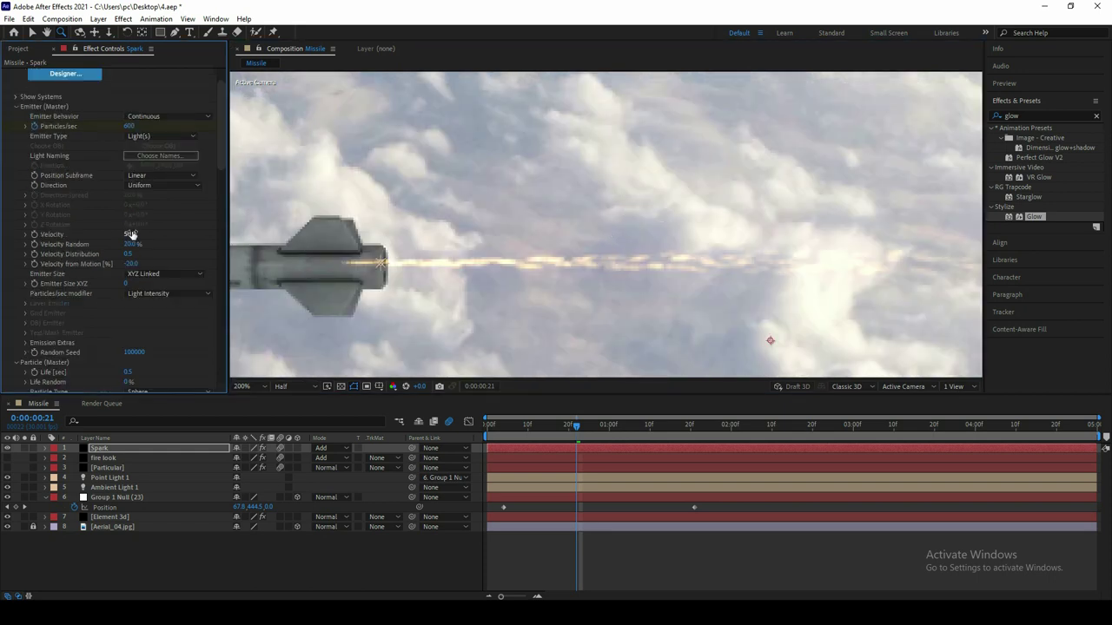
alt+click(550, 245)
scroll(204, 356, down, 10)
scroll(204, 355, down, 10)
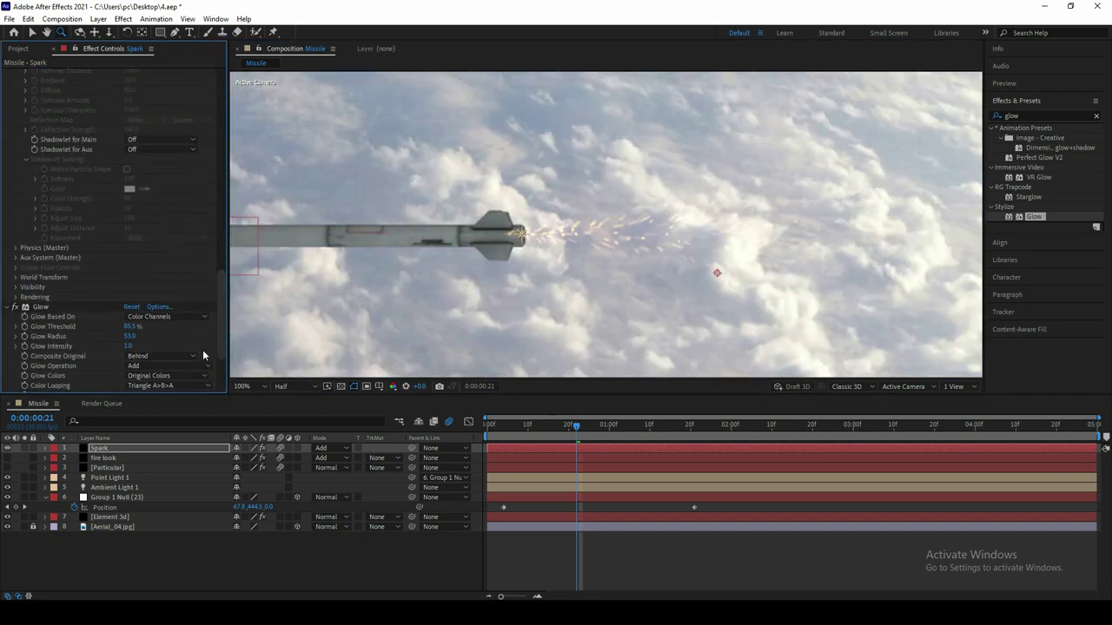
click(14, 298)
click(25, 365)
scroll(39, 367, down, 3)
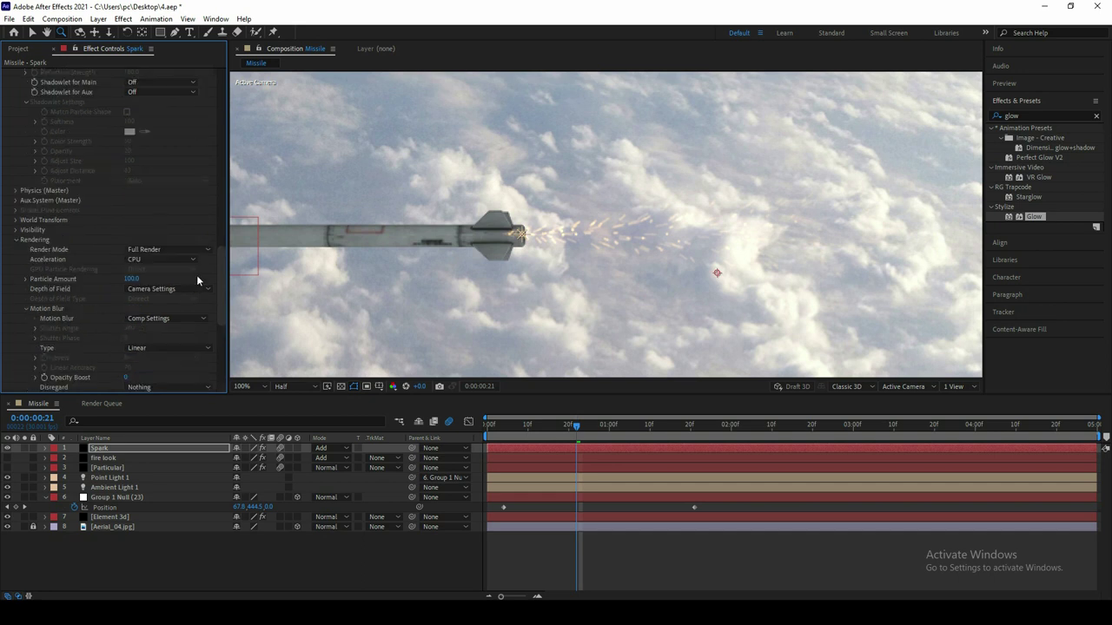
scroll(99, 243, down, 9)
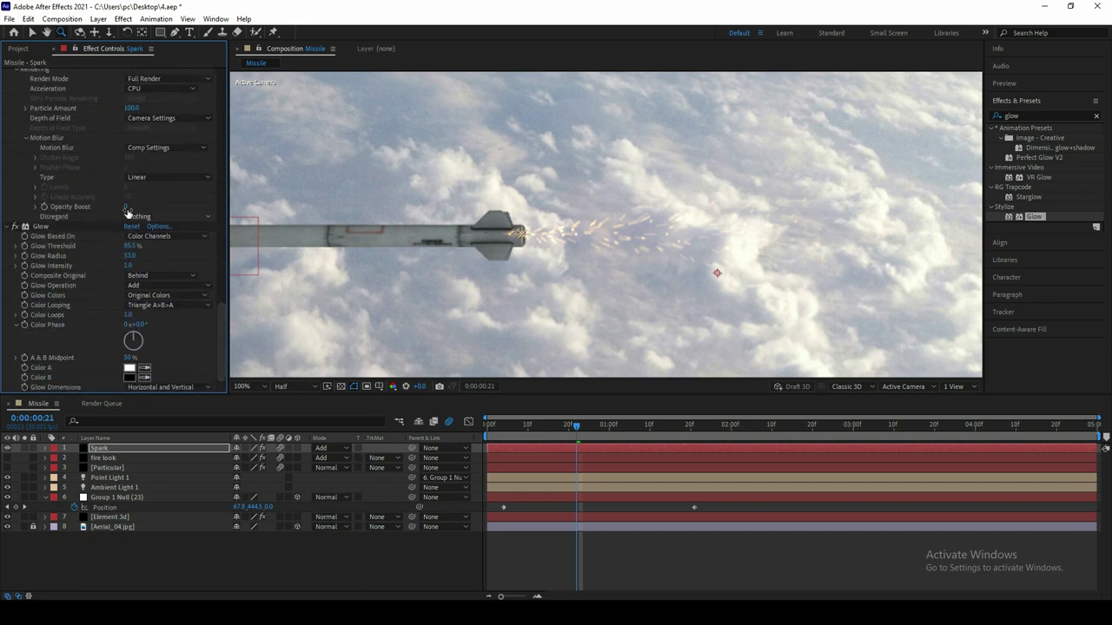
drag(126, 207, 131, 210)
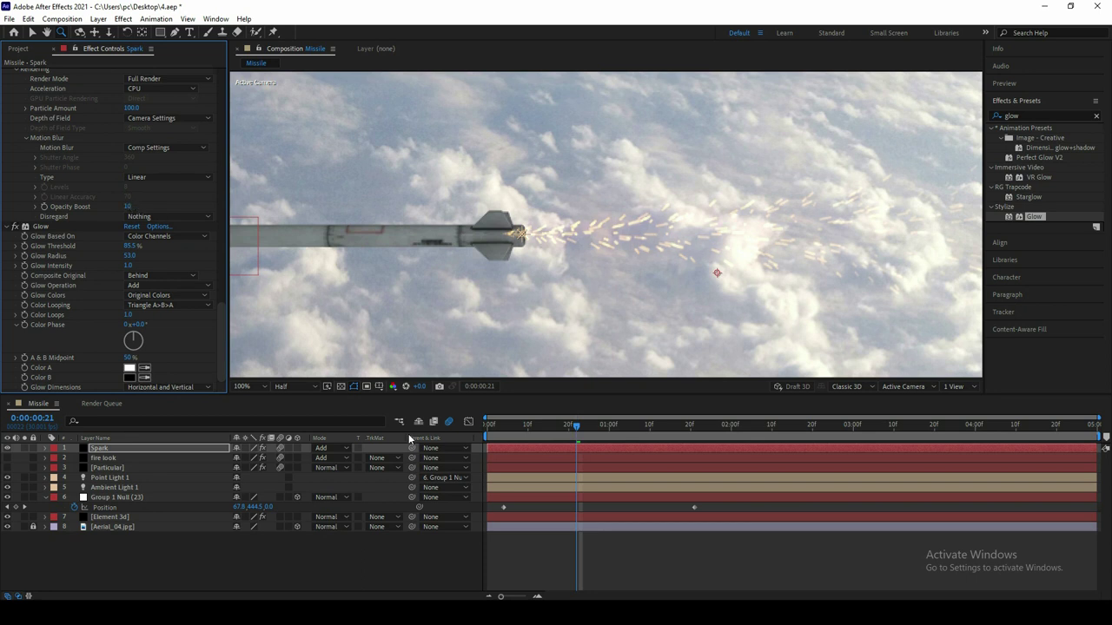
click(8, 468)
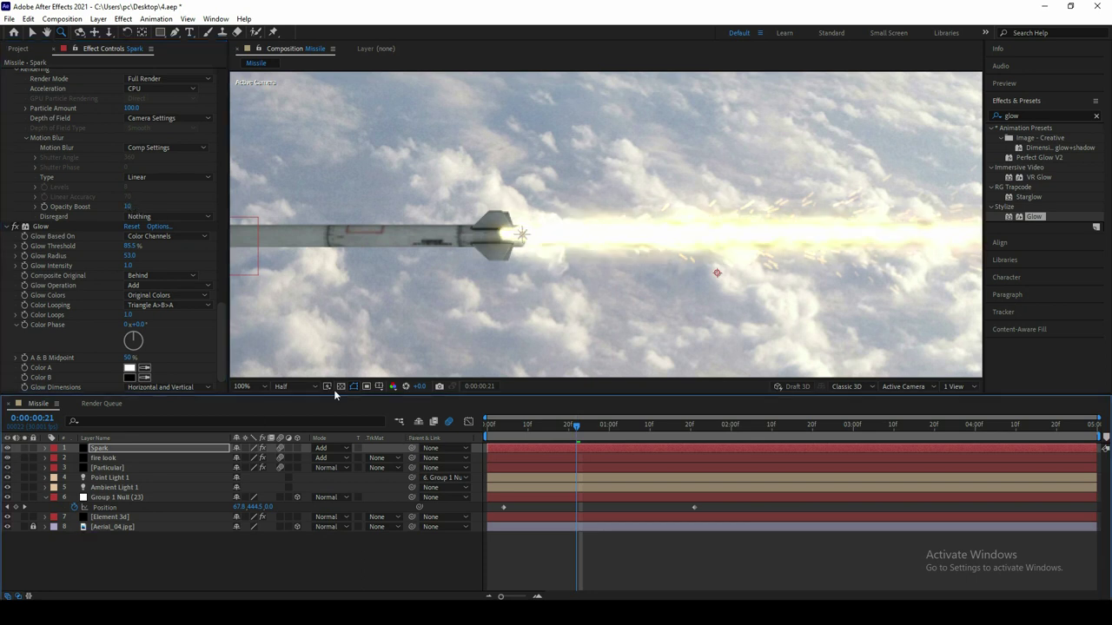
Step: Reduce the Spark layer's particle Size from 3 to 2 for finer sparks
click(695, 221)
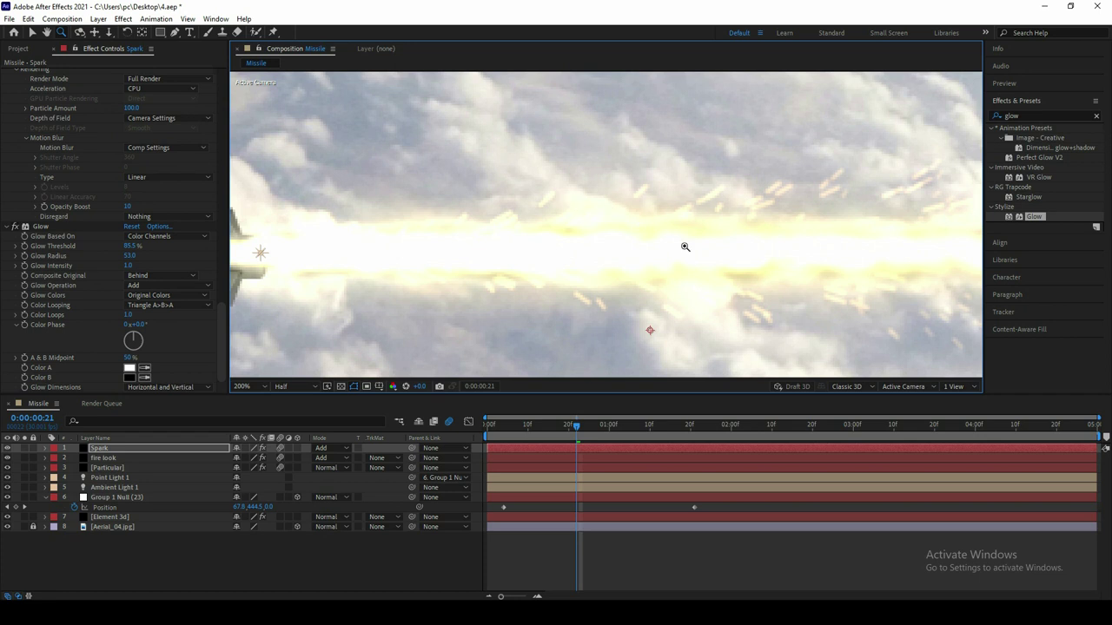
drag(220, 309, 236, 91)
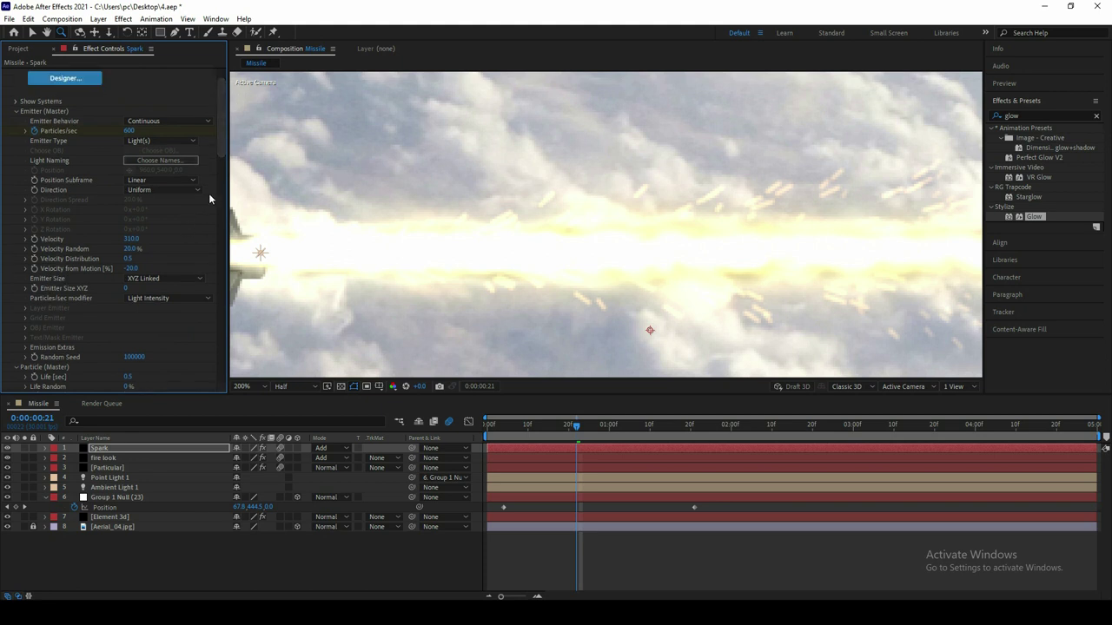
scroll(221, 184, down, 3)
scroll(167, 258, down, 3)
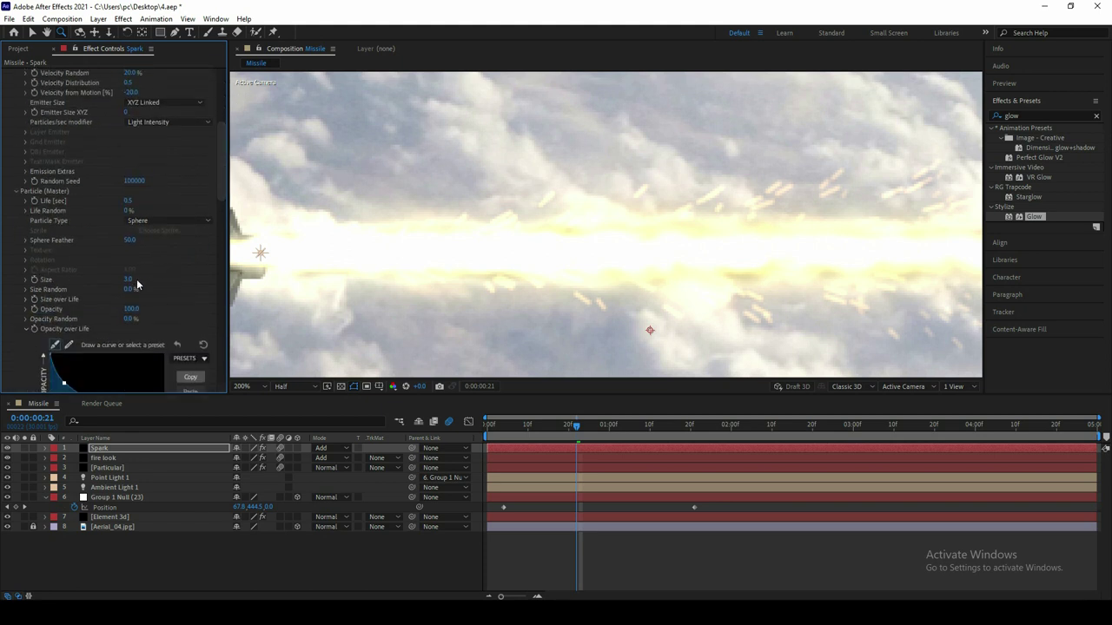
text(2)
key(Return)
Step: Go back to an earlier frame and preview the missile's flight with the new sparks
scroll(632, 205, down, 1)
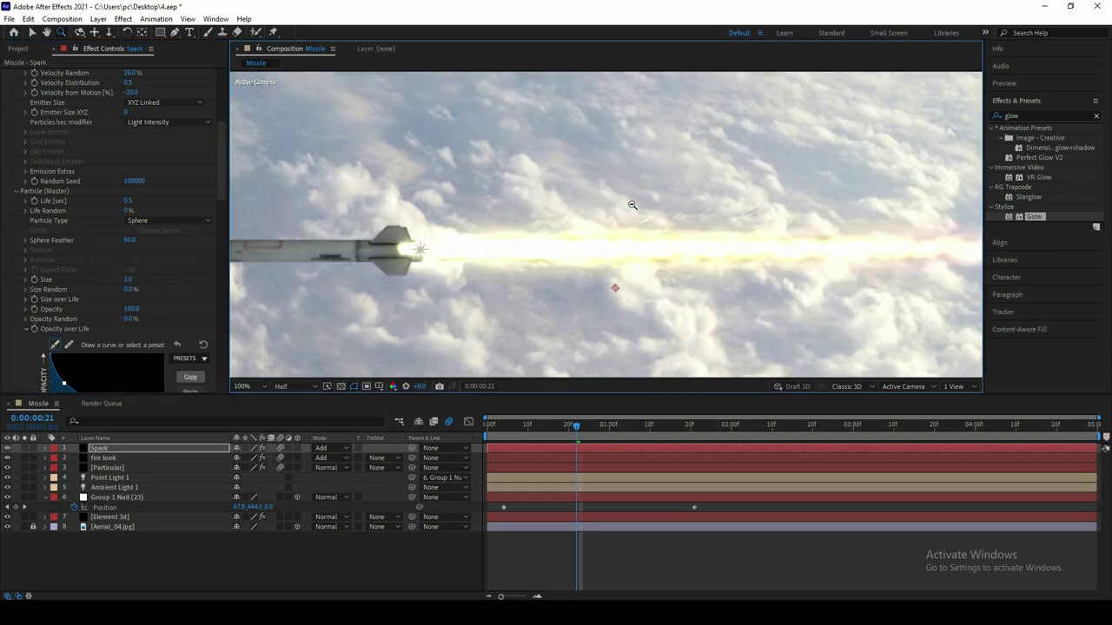
scroll(631, 206, down, 2)
click(521, 454)
key(space)
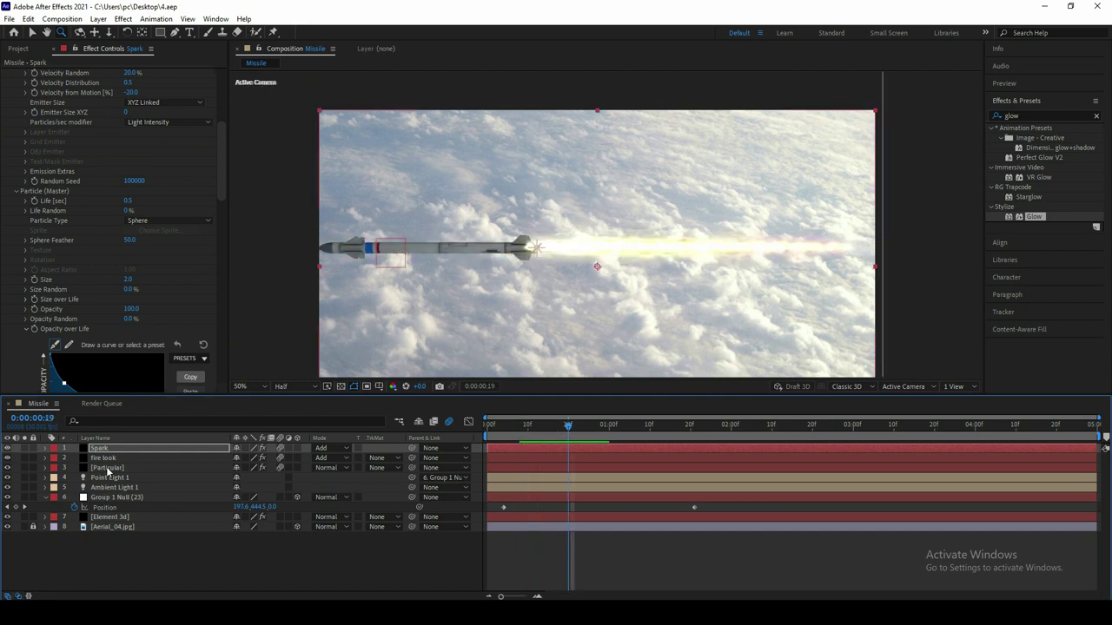
Step: Fit the composition in the viewer and expand the Element 3d layer's render settings
click(251, 386)
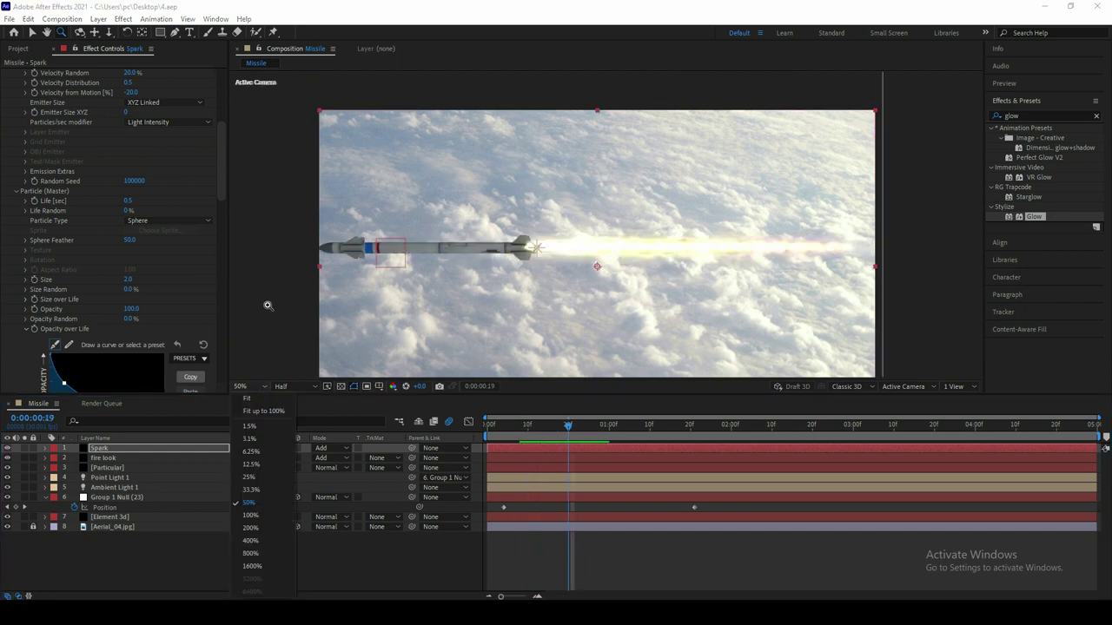
click(259, 427)
click(106, 518)
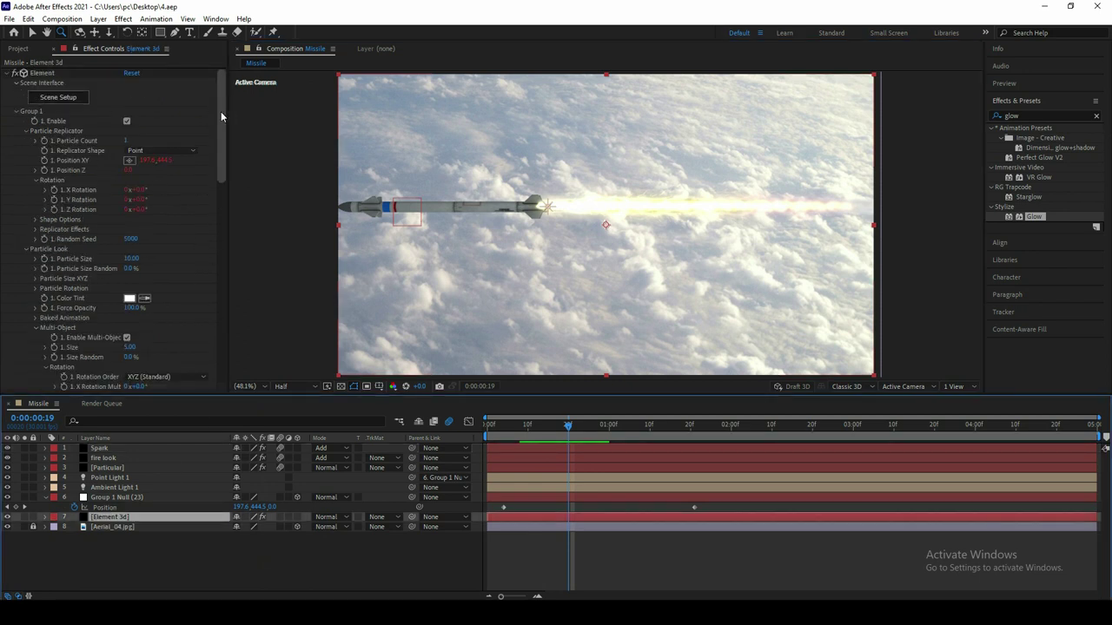
scroll(177, 311, down, 10)
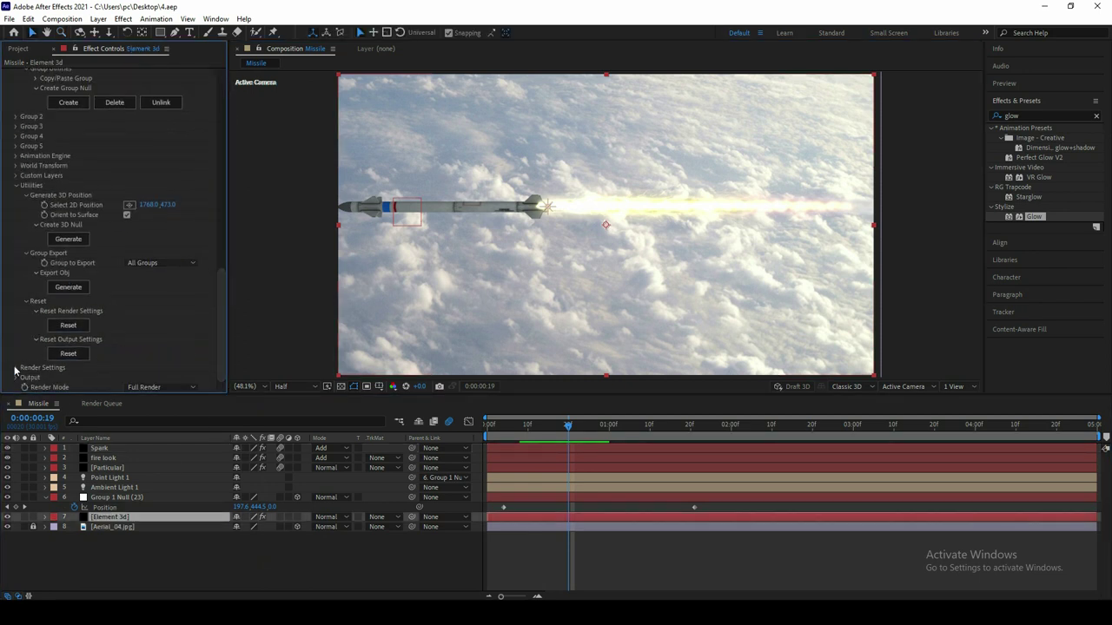
click(15, 367)
scroll(155, 316, down, 3)
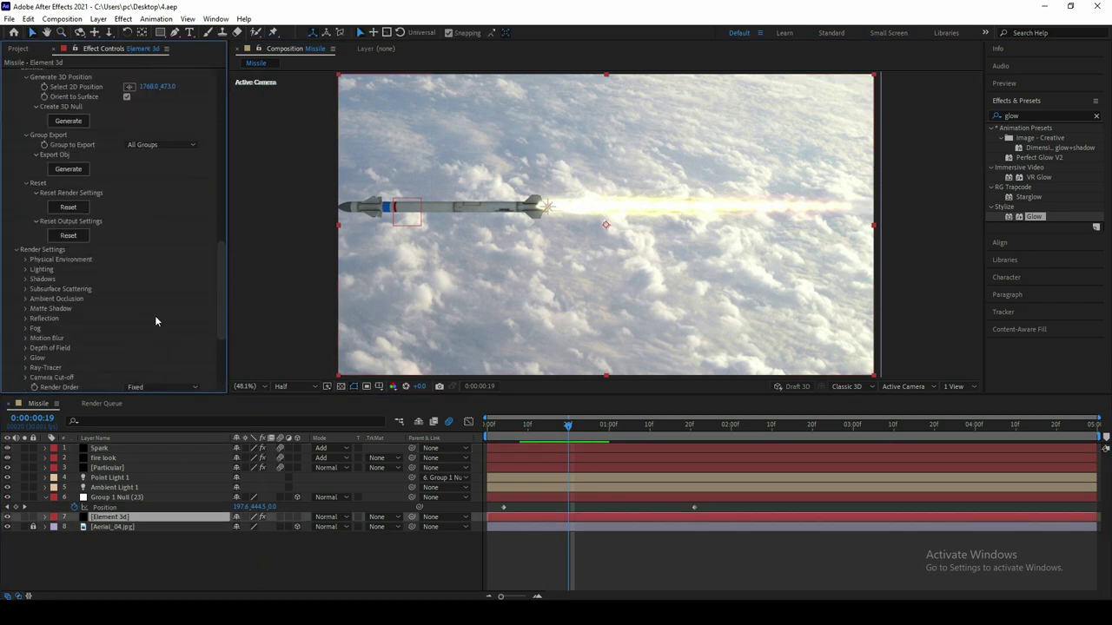
Step: Enable Element 3d ambient occlusion and set its mode to Ray-Traced
click(26, 298)
scroll(30, 301, down, 1)
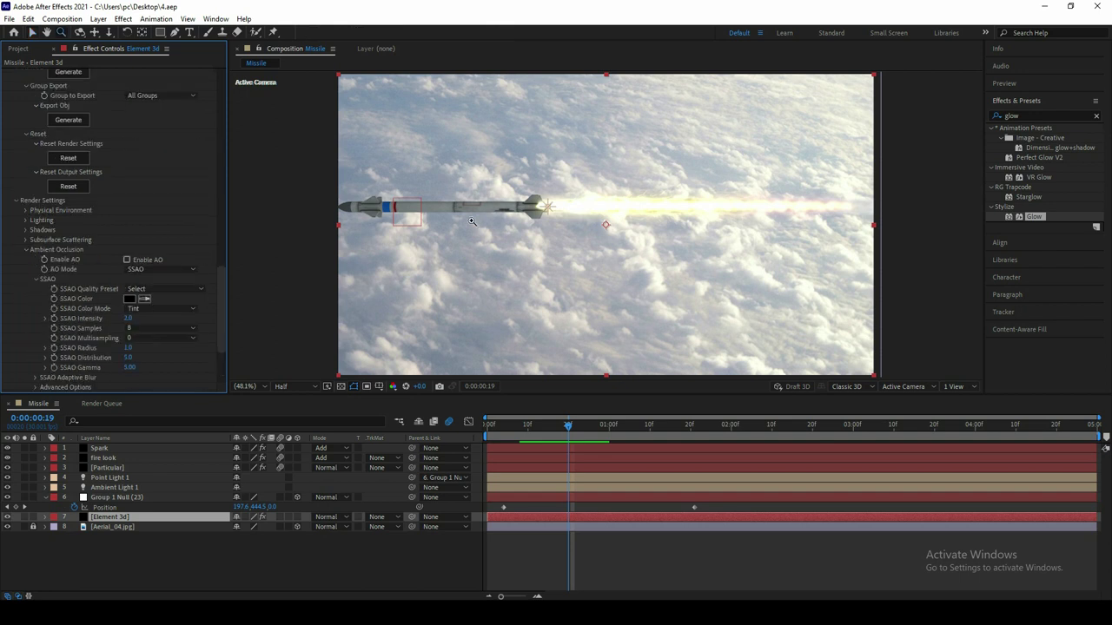
scroll(482, 209, up, 2)
scroll(483, 209, up, 1)
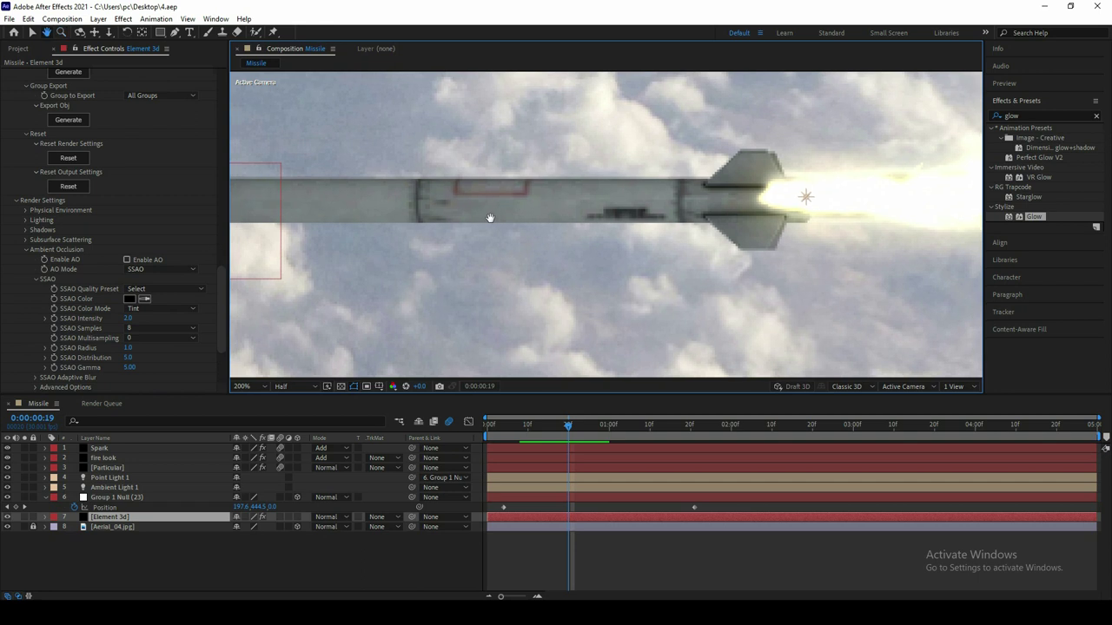
scroll(489, 218, up, 1)
click(128, 259)
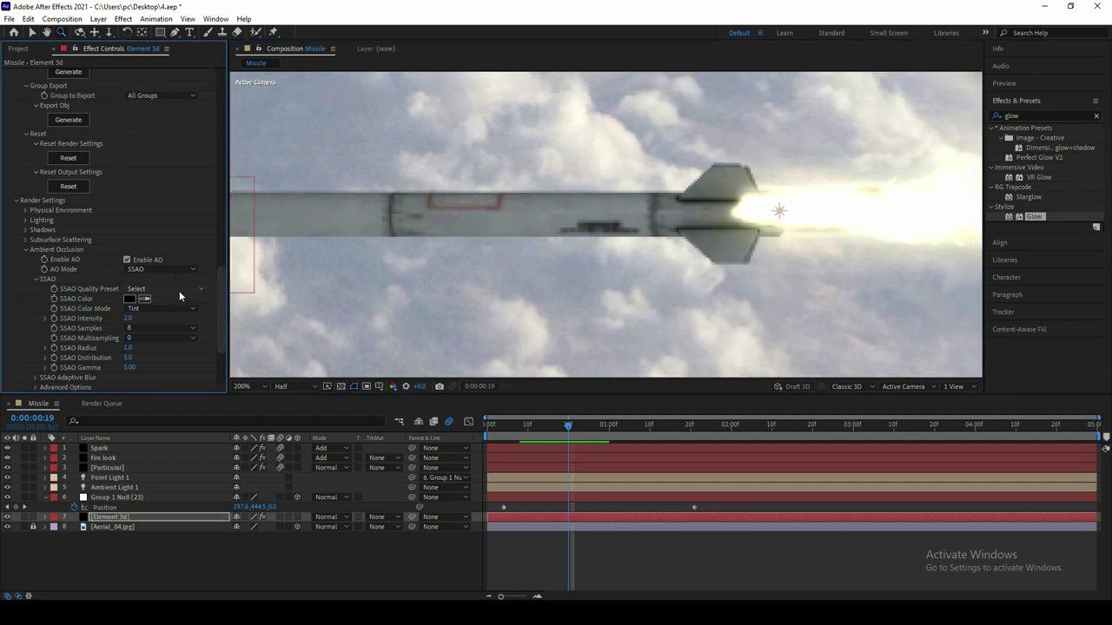
click(162, 269)
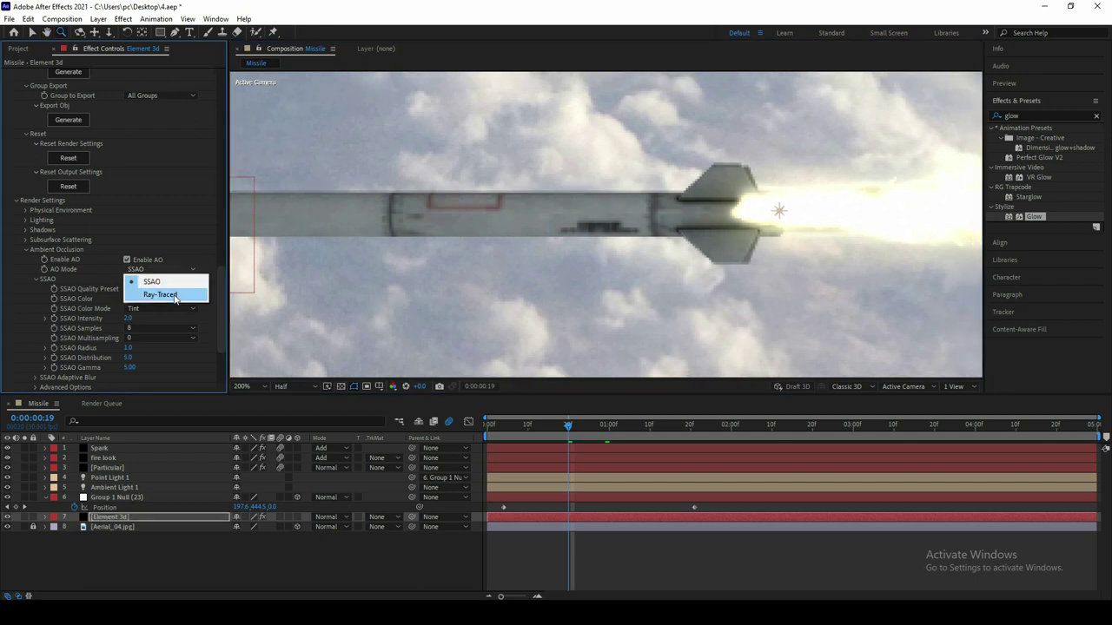
click(174, 298)
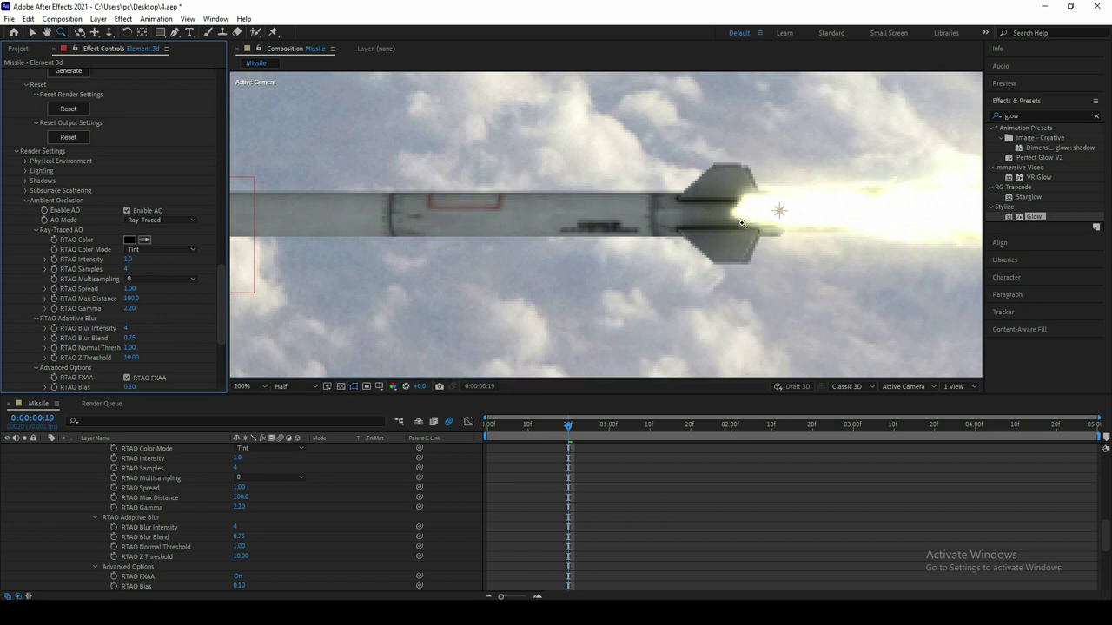
click(25, 200)
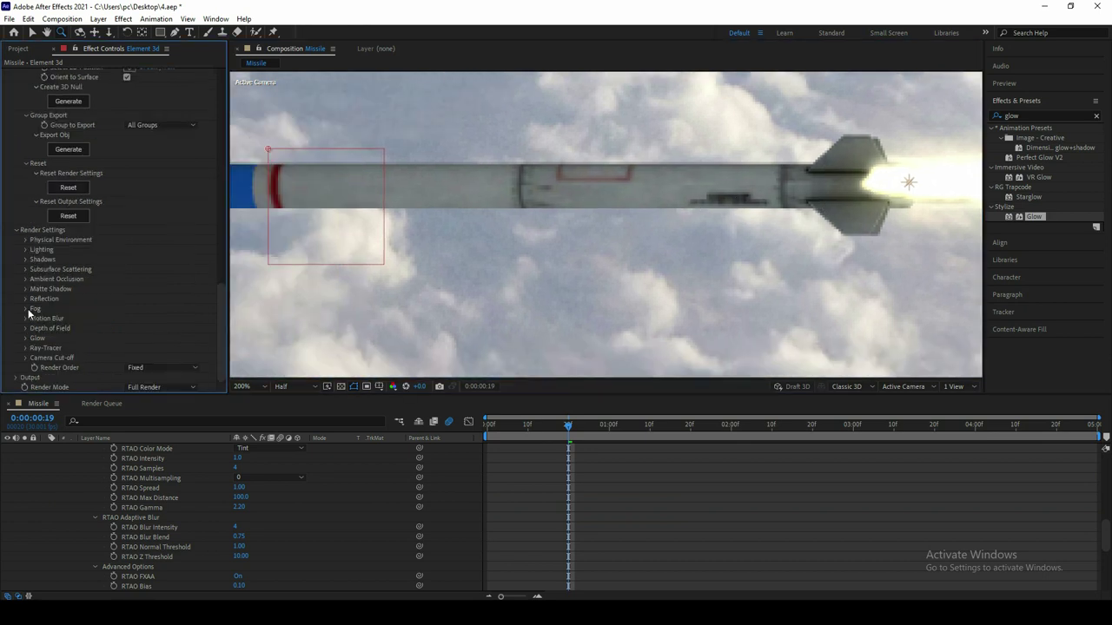
Step: Turn on fog with a light grey colour sampled from the clouds at 10% opacity
click(25, 309)
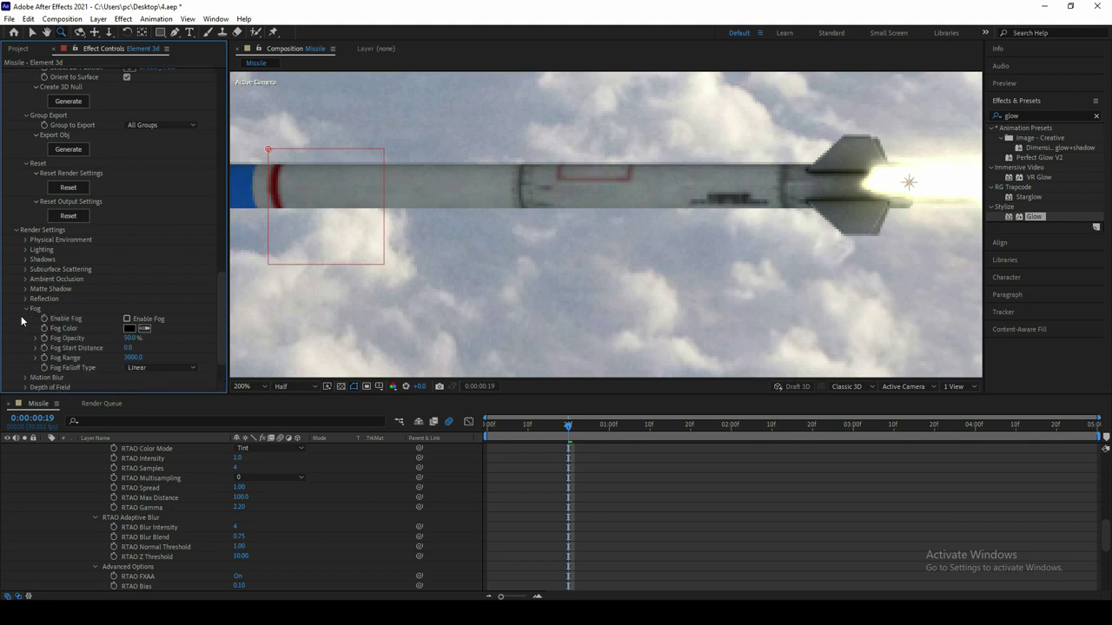
click(127, 318)
click(144, 330)
click(460, 124)
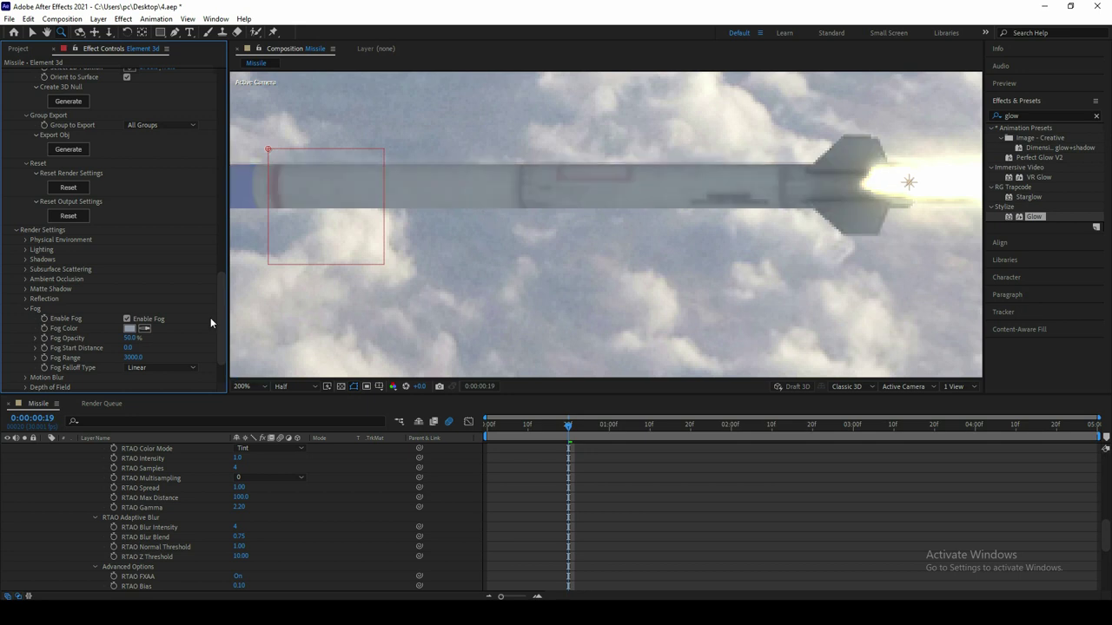
click(133, 338)
text(0)
key(Return)
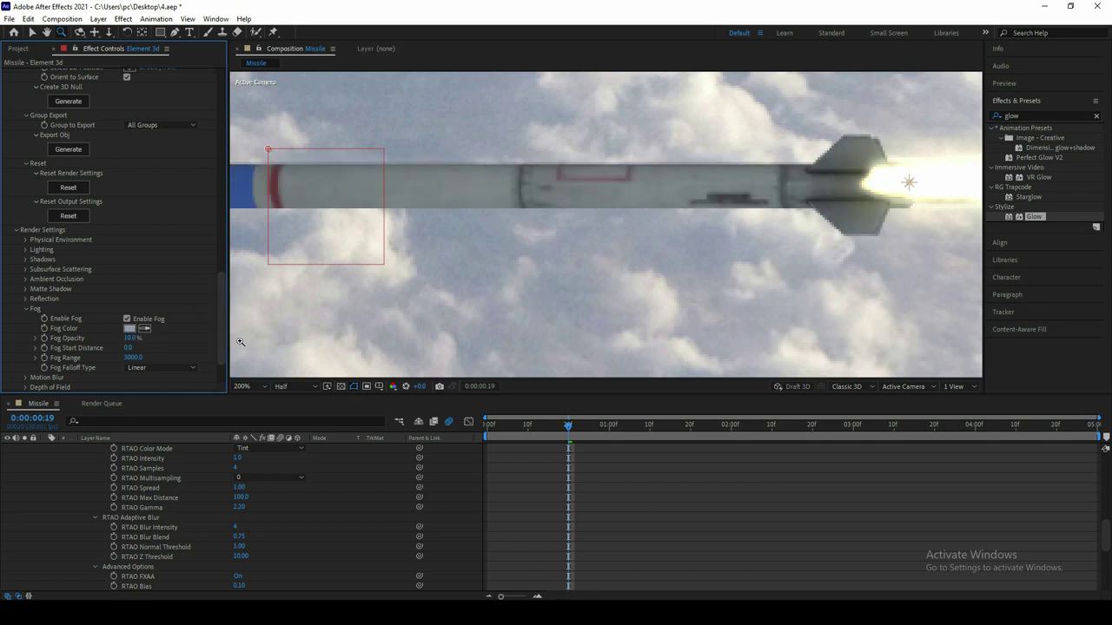
Step: Turn Element 3d motion blur on with a 90 shutter angle and 10 samples
alt+click(565, 215)
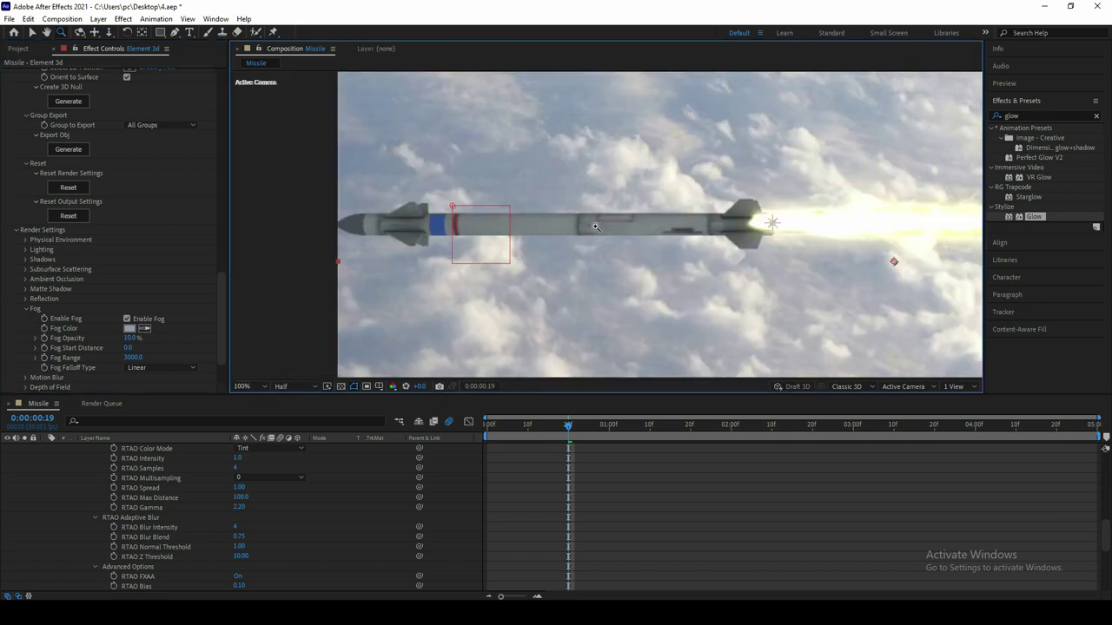
click(595, 227)
scroll(224, 328, down, 1)
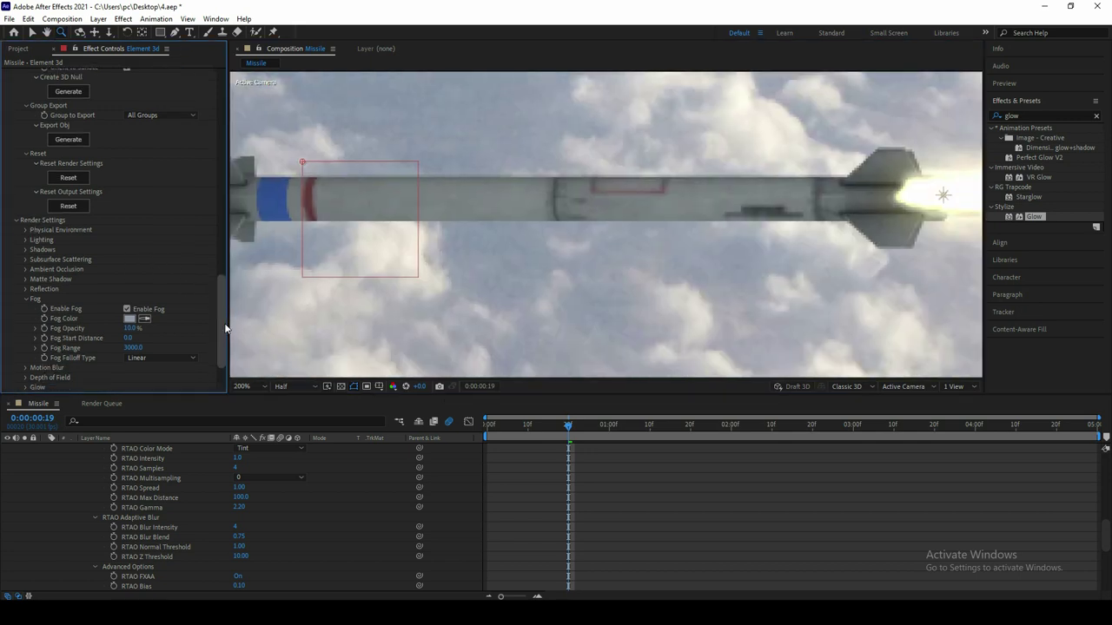
scroll(224, 328, down, 1)
click(147, 319)
click(175, 329)
click(159, 352)
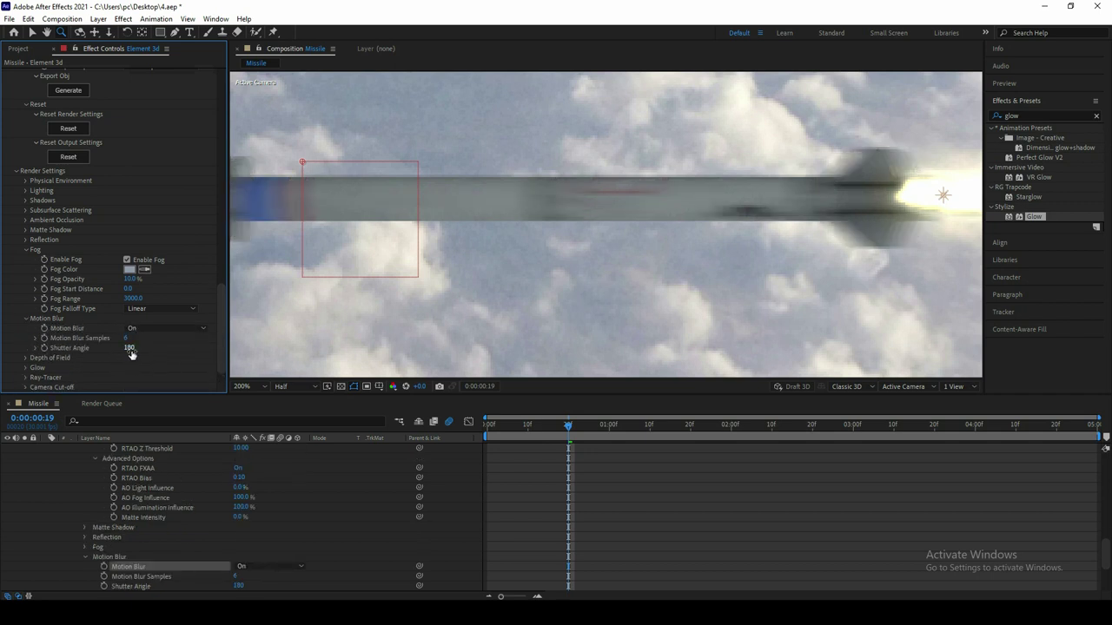
click(130, 349)
text(90)
key(Return)
click(129, 338)
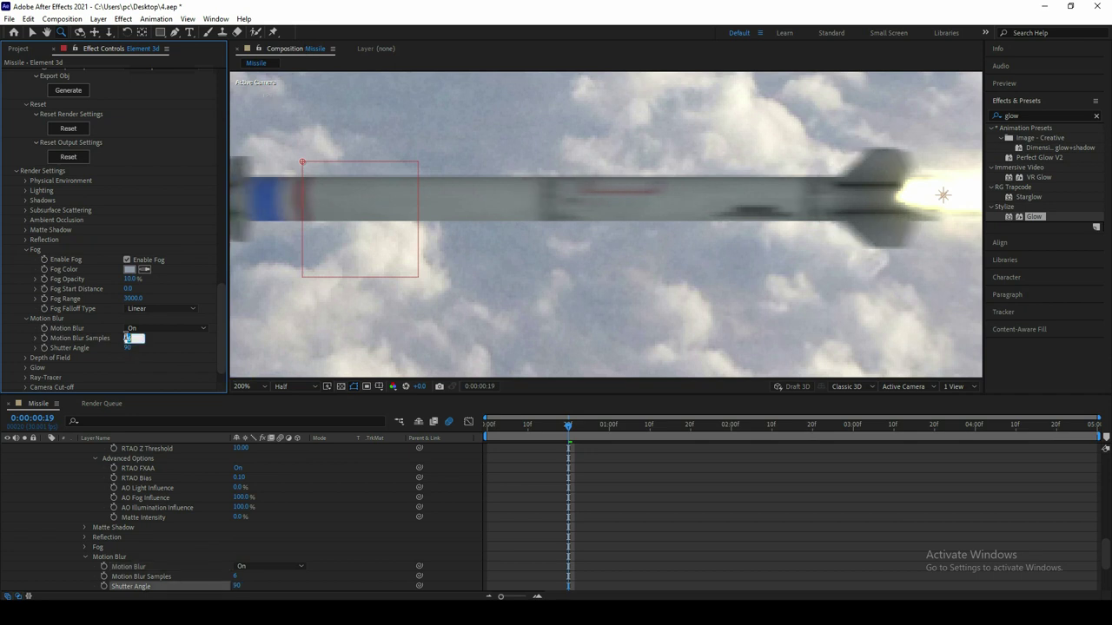
text(10)
key(Return)
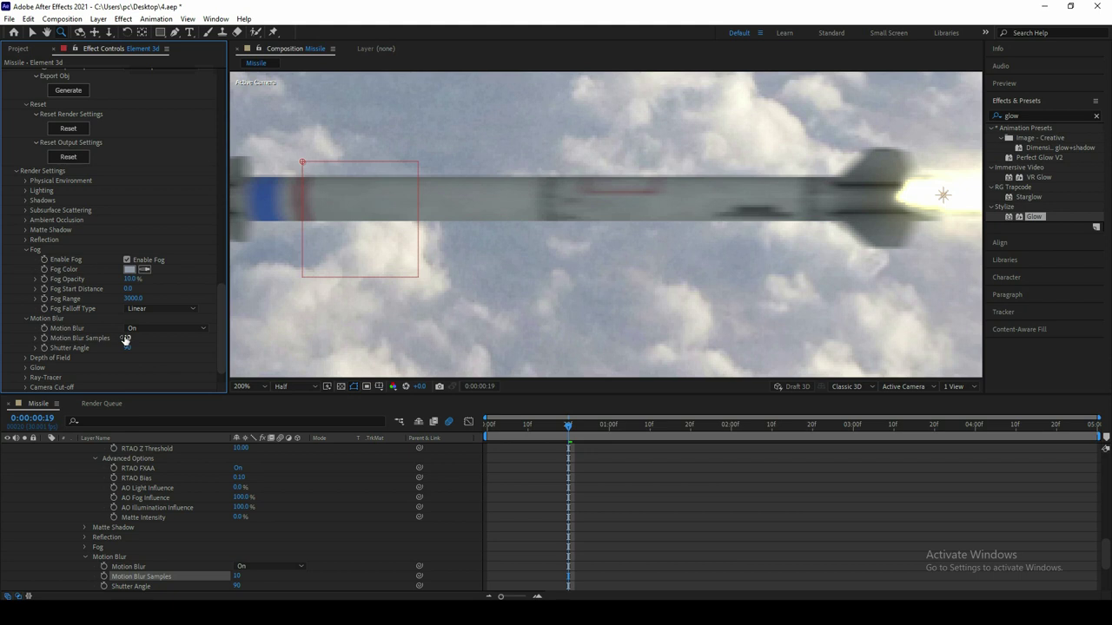
Step: Collapse the layer properties, return to the composition start, and fit the viewer
key(u)
key(comma)
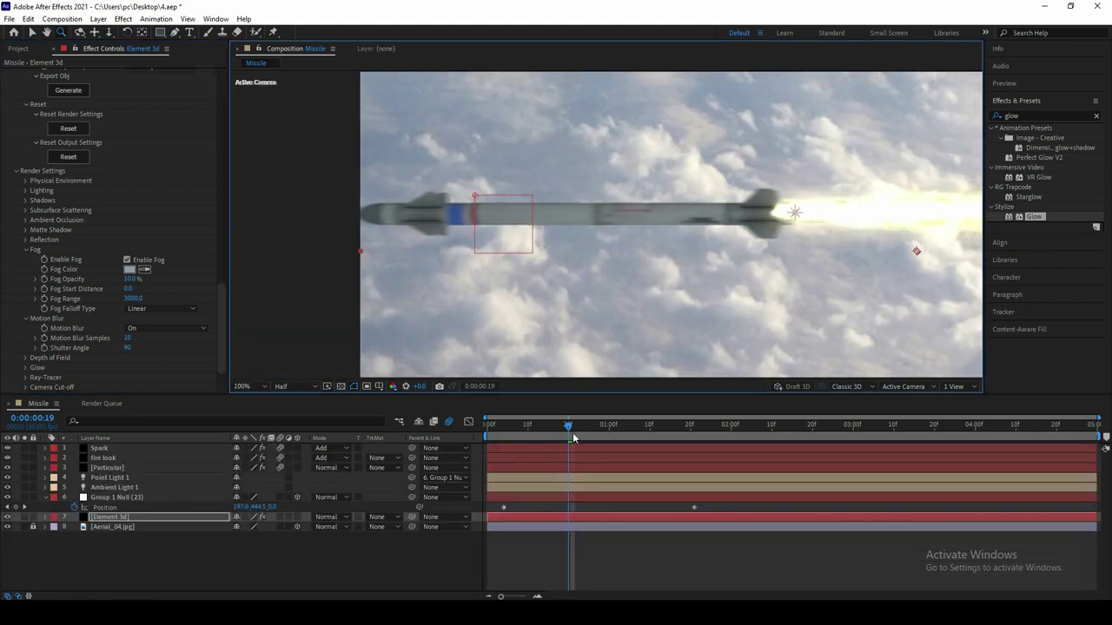
key(Home)
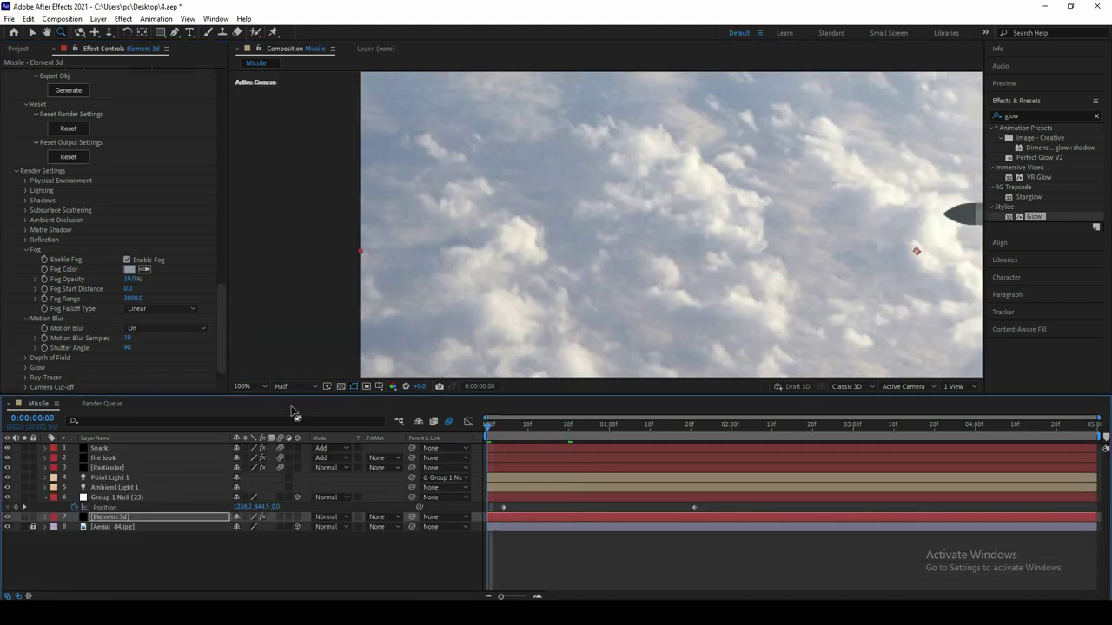
click(243, 386)
click(254, 410)
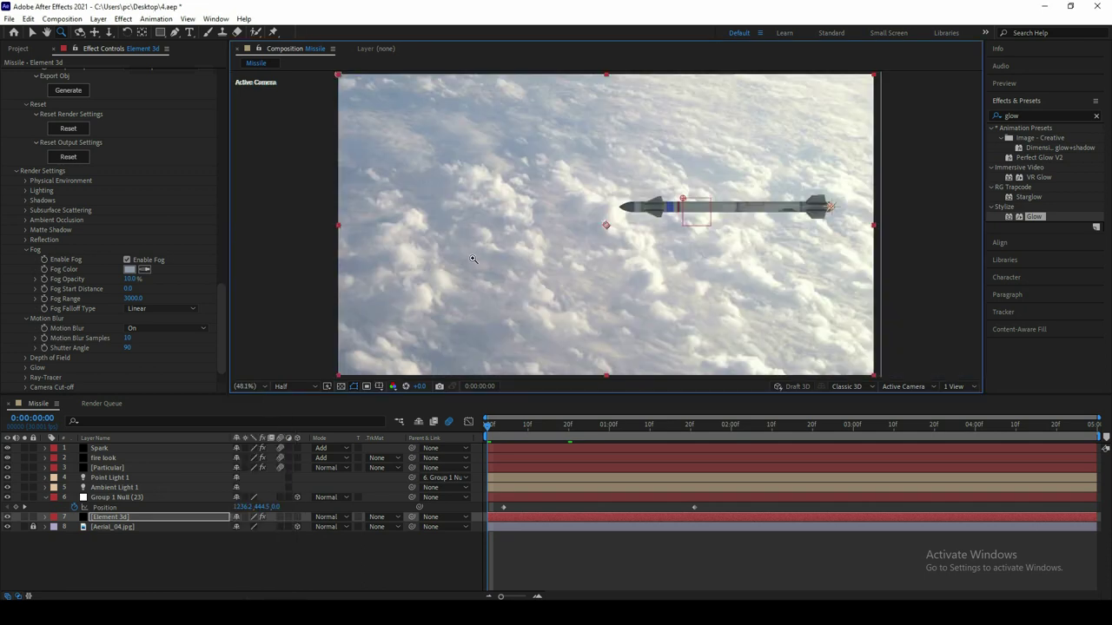
Step: Add a new Camera 1 layer using a lens preset
click(251, 551)
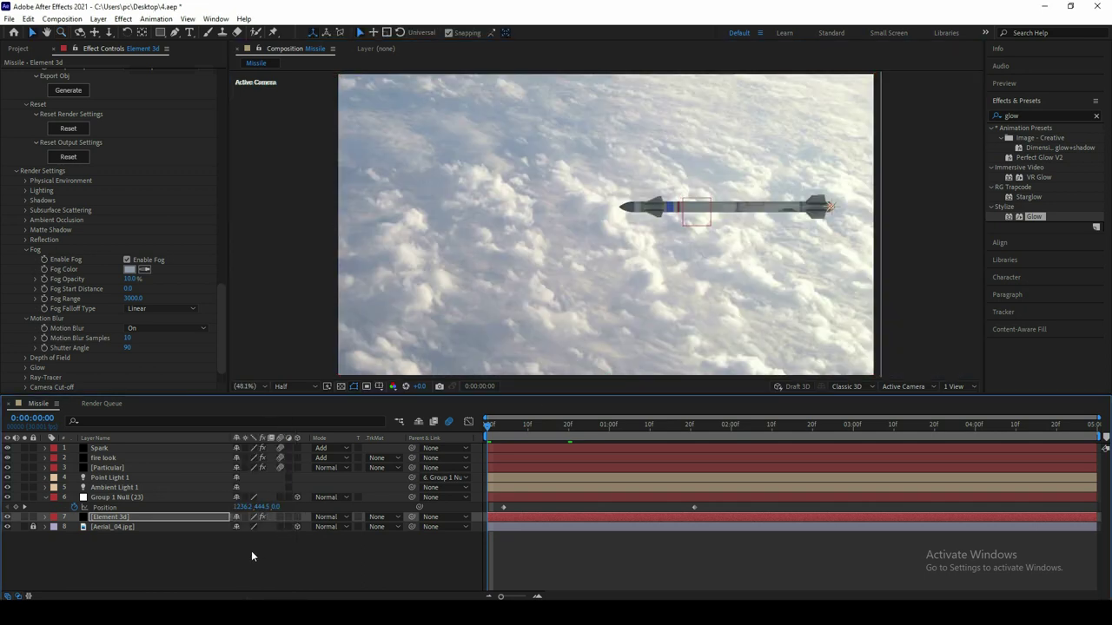
right_click(225, 548)
mouse_move(261, 421)
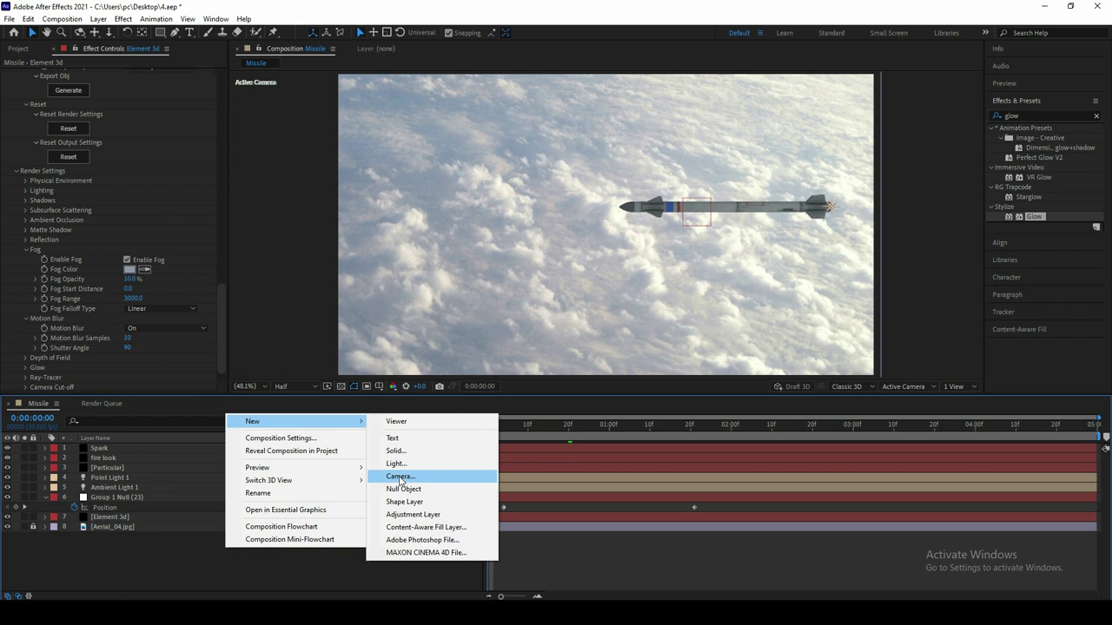
click(390, 473)
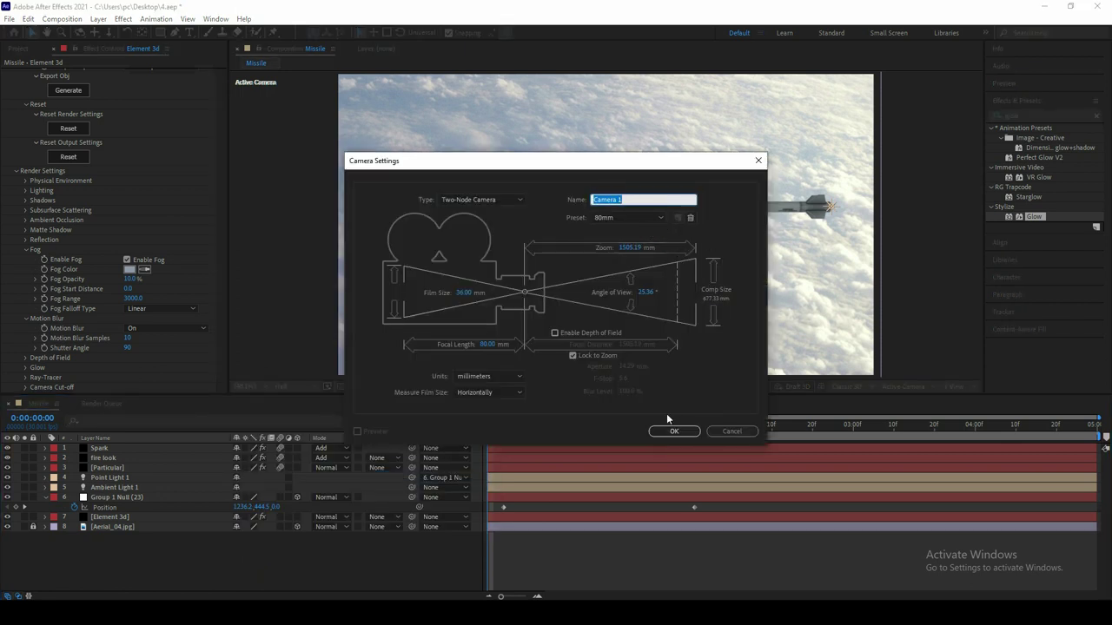
click(608, 218)
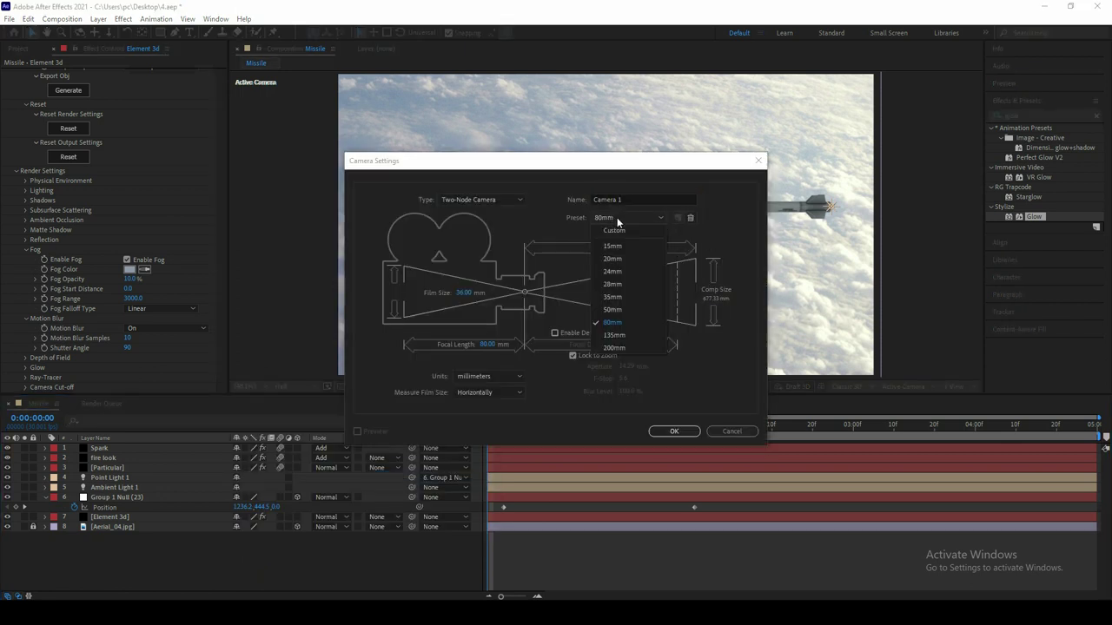
click(674, 431)
click(674, 431)
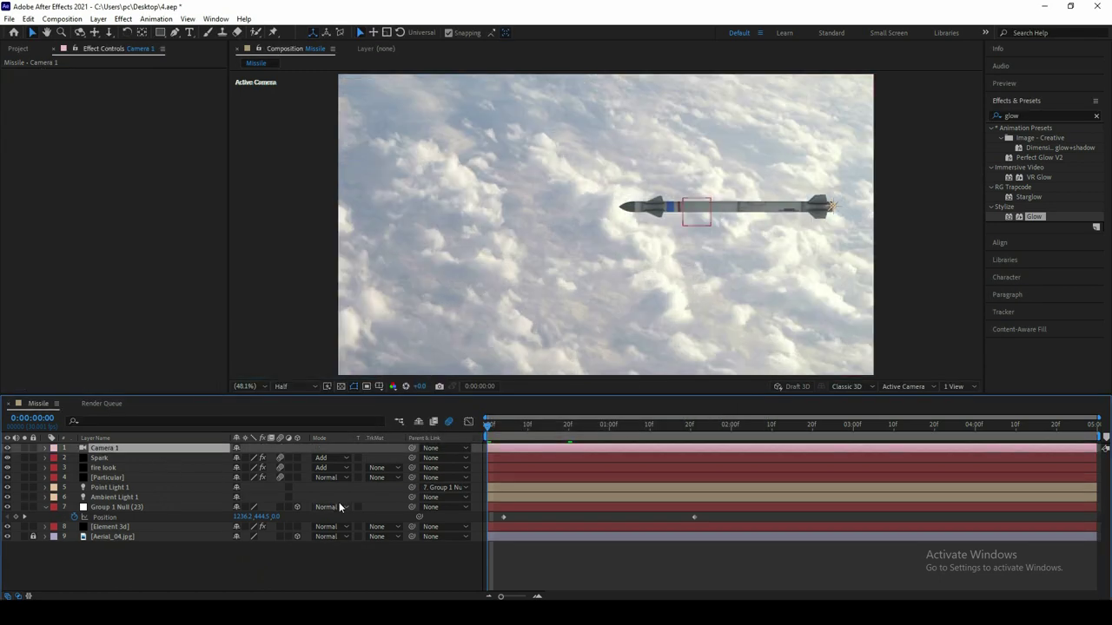
Step: Add Null 1, parent Camera 1 to it, and make Null 1 a 3D layer
right_click(363, 558)
mouse_move(413, 426)
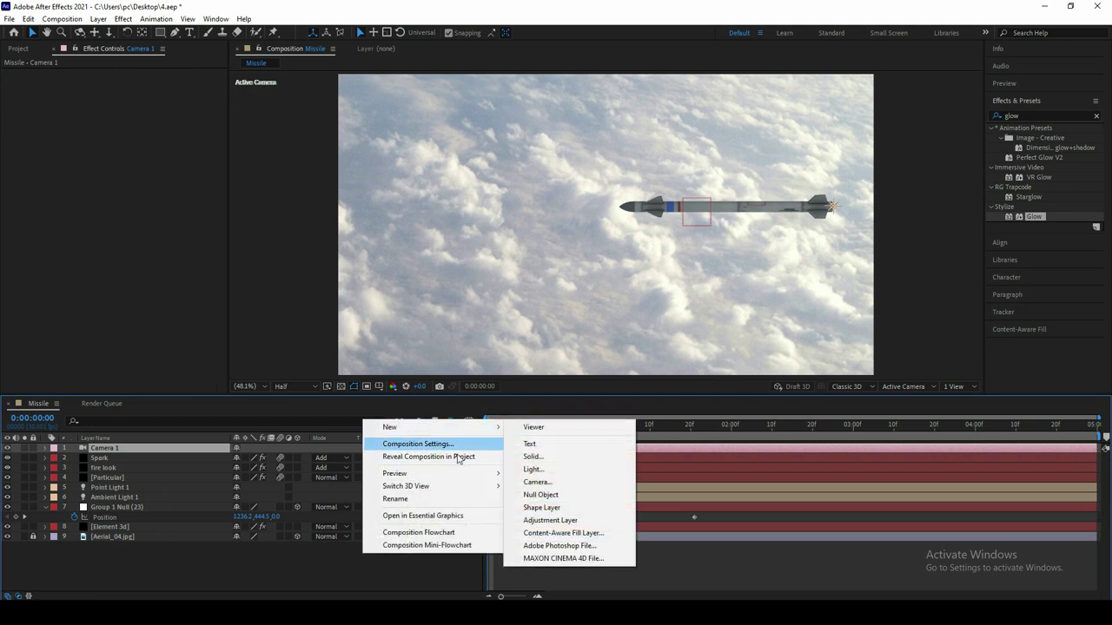
click(540, 495)
click(122, 459)
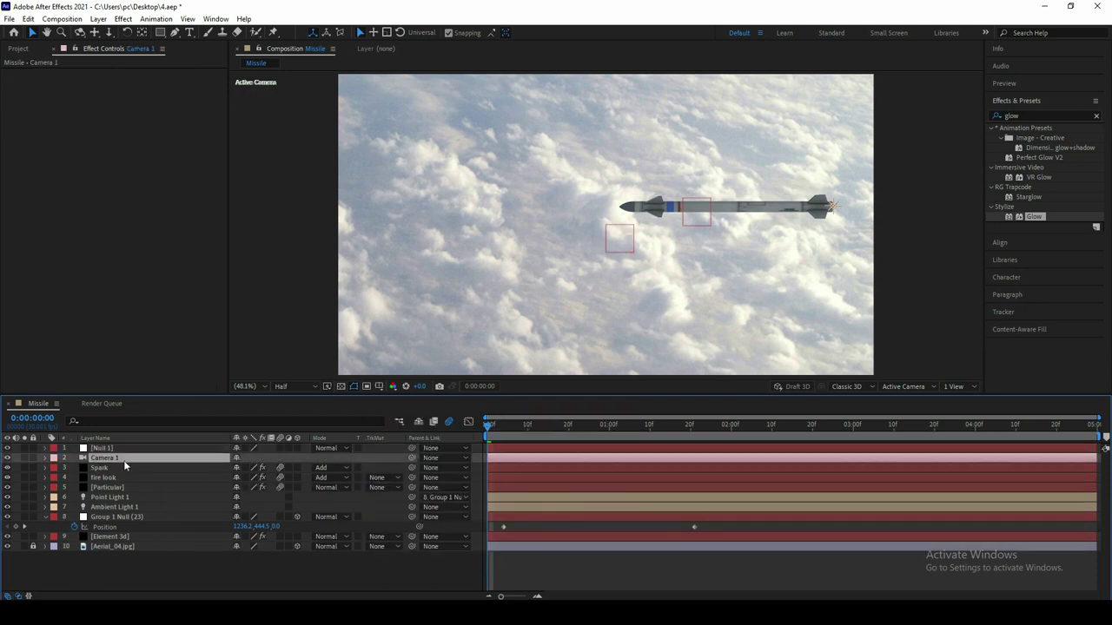
drag(411, 458, 127, 449)
click(332, 447)
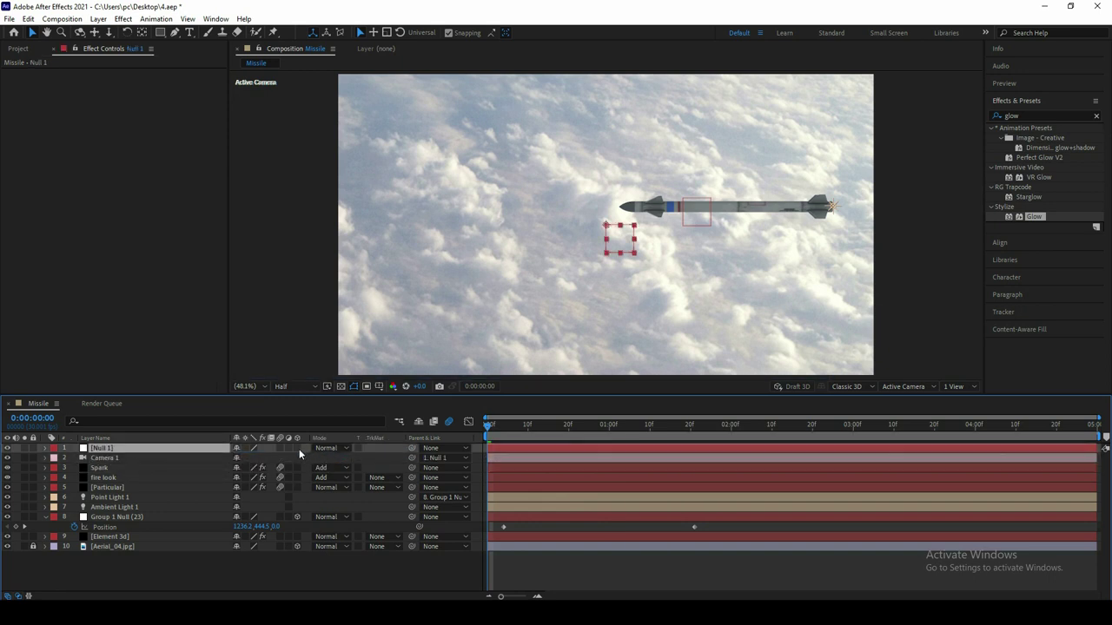
click(297, 449)
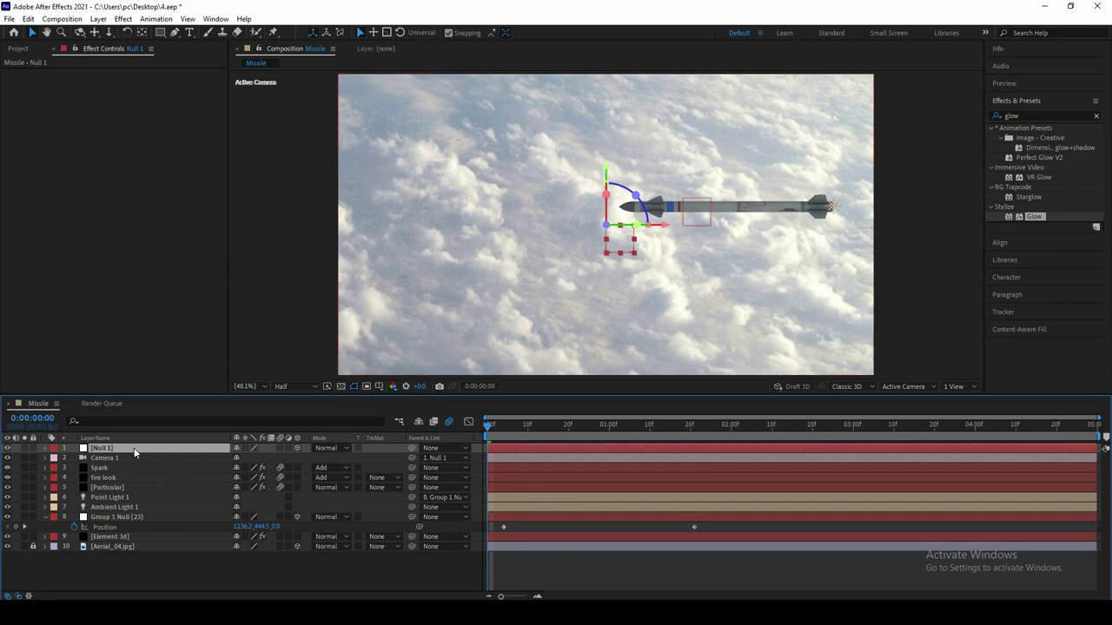
Step: Keyframe Null 1's Position at frame 3 and at 1:20, moving X to -1400
drag(492, 429, 505, 428)
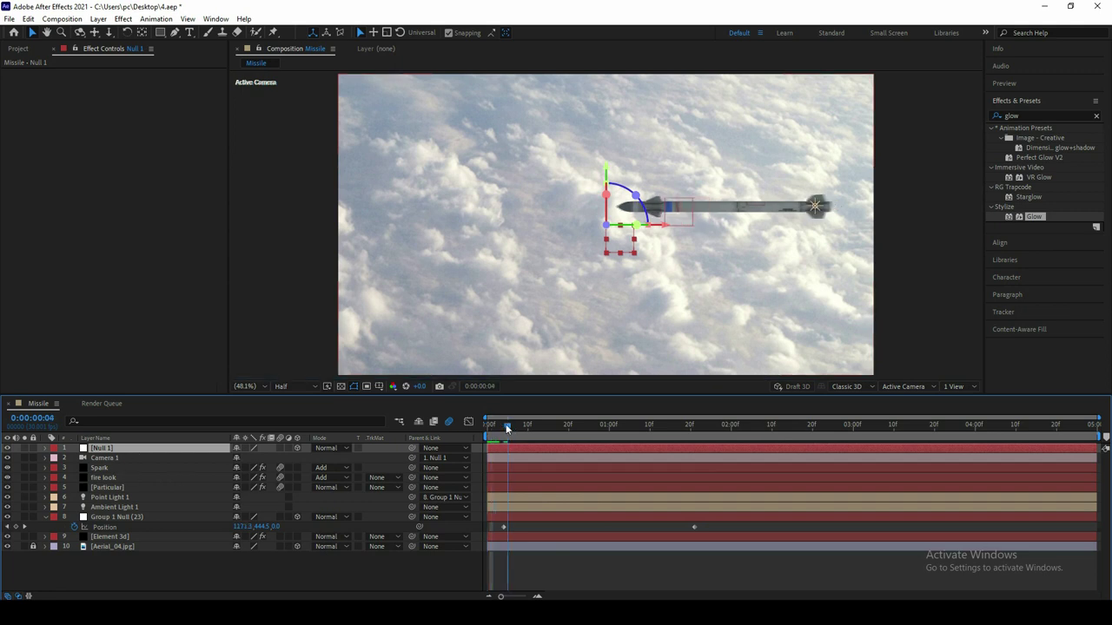
key(p)
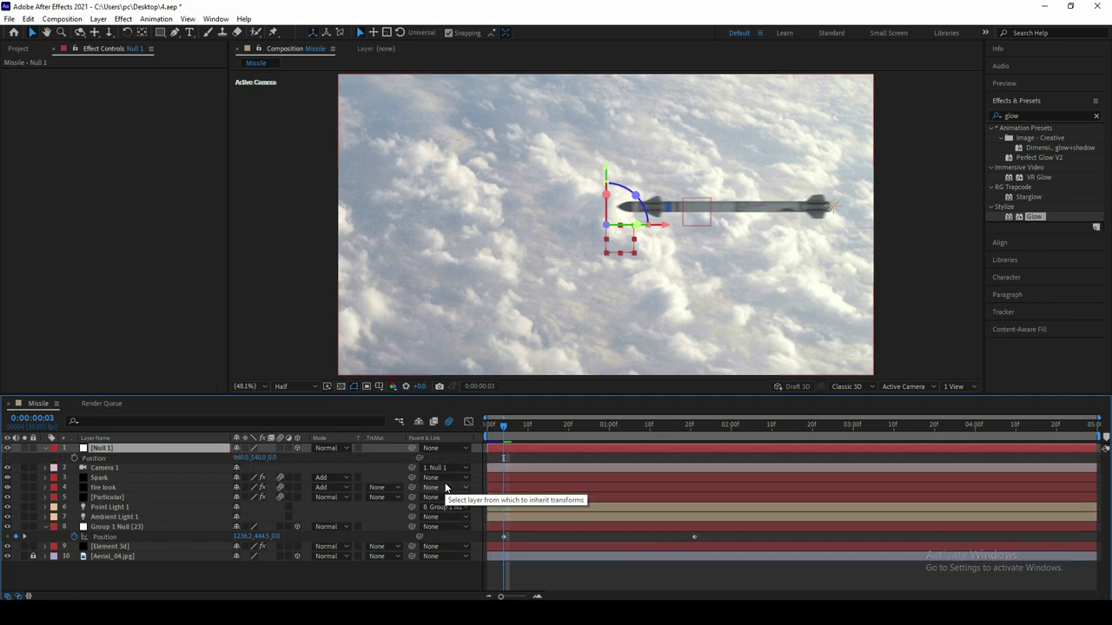
click(74, 457)
mouse_move(504, 426)
mouse_down()
mouse_move(646, 426)
mouse_move(693, 443)
mouse_up()
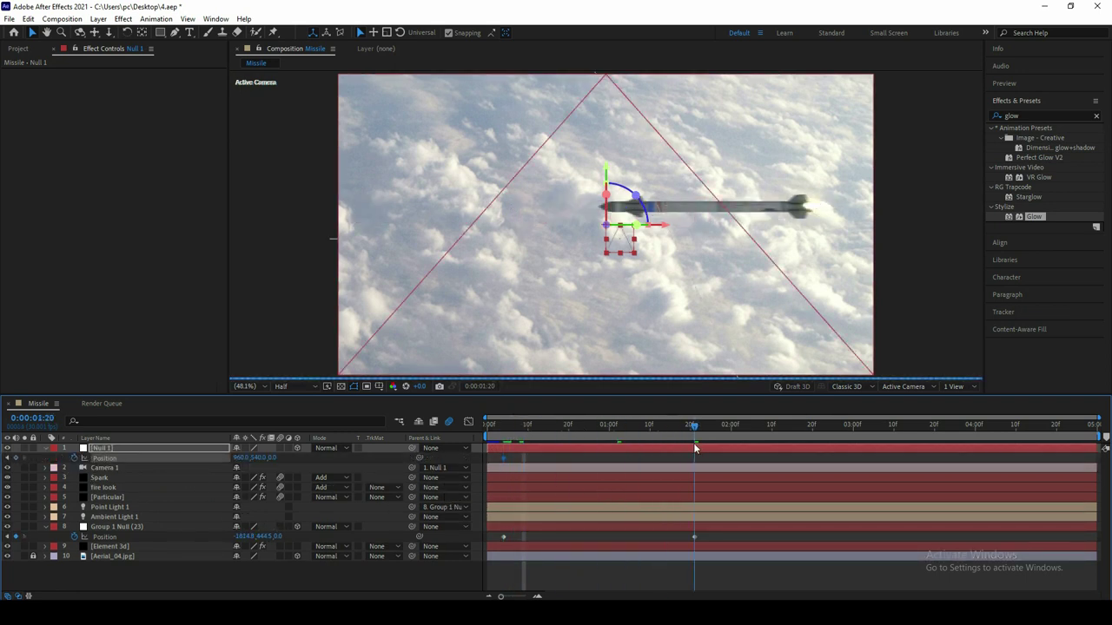
click(128, 528)
click(132, 449)
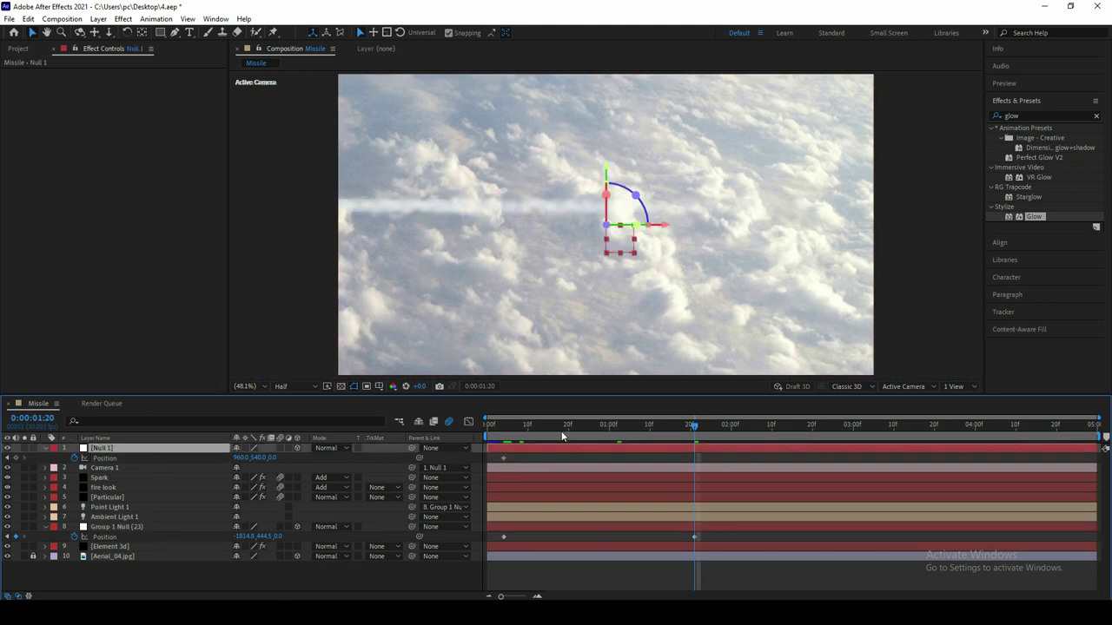
scroll(572, 303, down, 3)
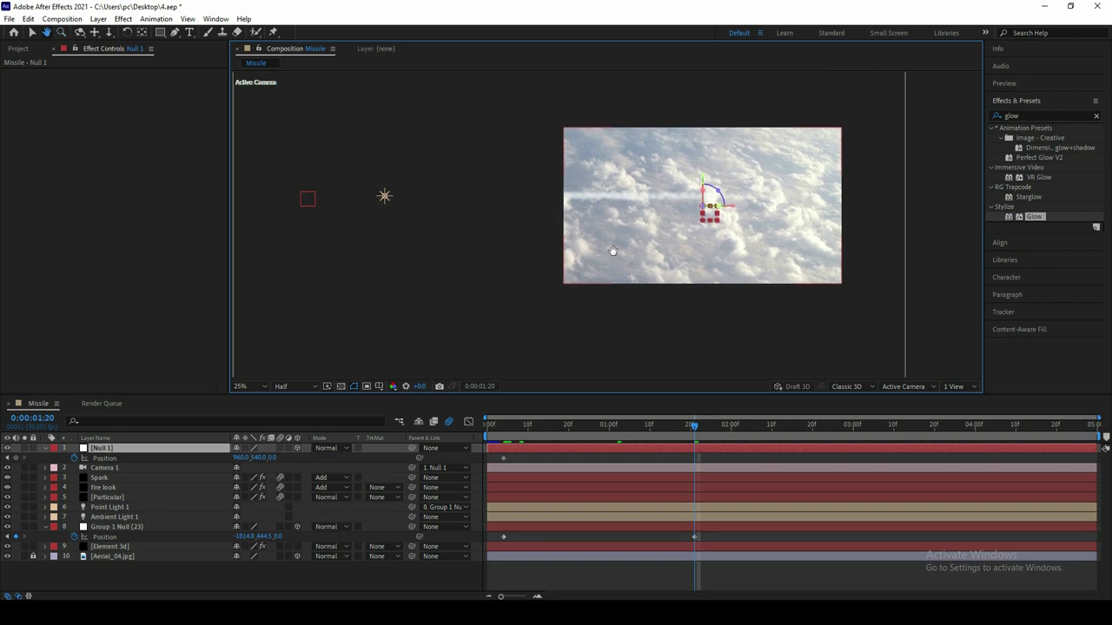
mouse_move(249, 459)
mouse_down()
mouse_move(6, 468)
mouse_move(242, 458)
mouse_move(246, 476)
mouse_move(247, 461)
mouse_up()
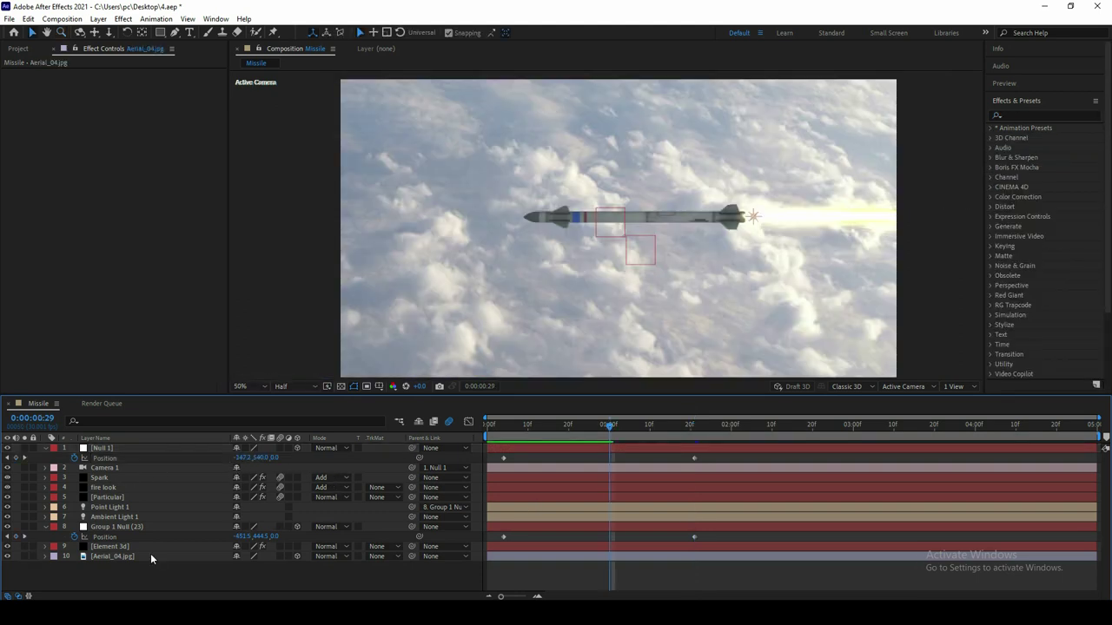
Step: Search 'fast' and apply Fast Box Blur to the Aerial_04.jpg layer
click(150, 557)
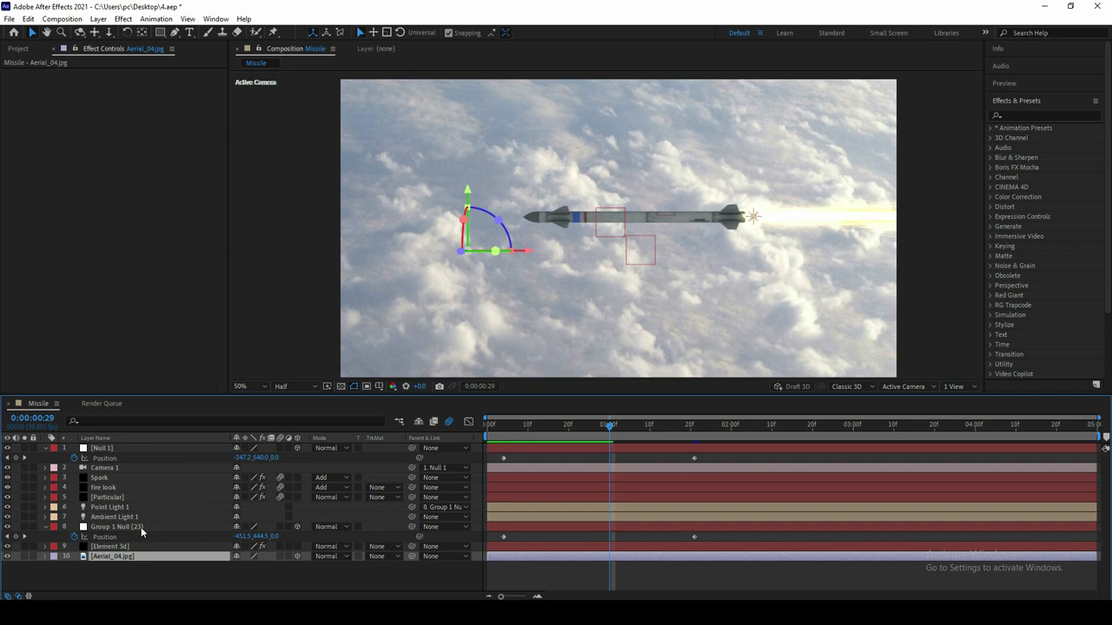
click(1016, 109)
click(1016, 113)
text(fast)
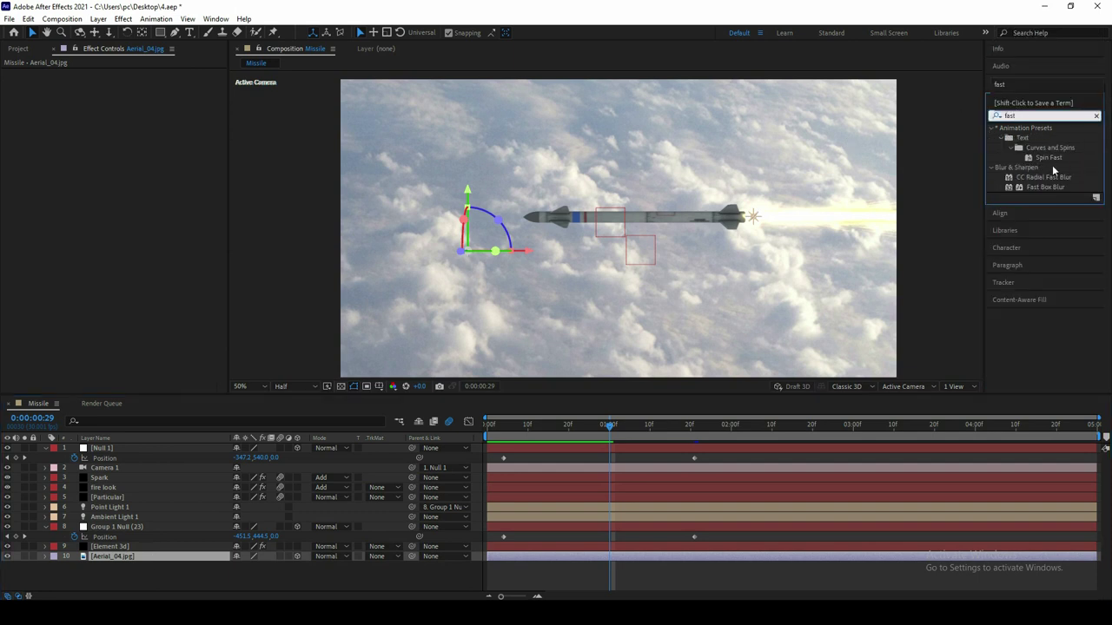
drag(1046, 188, 153, 563)
Step: Set Fast Box Blur to Horizontal dimensions with Blur Radius 5
click(173, 103)
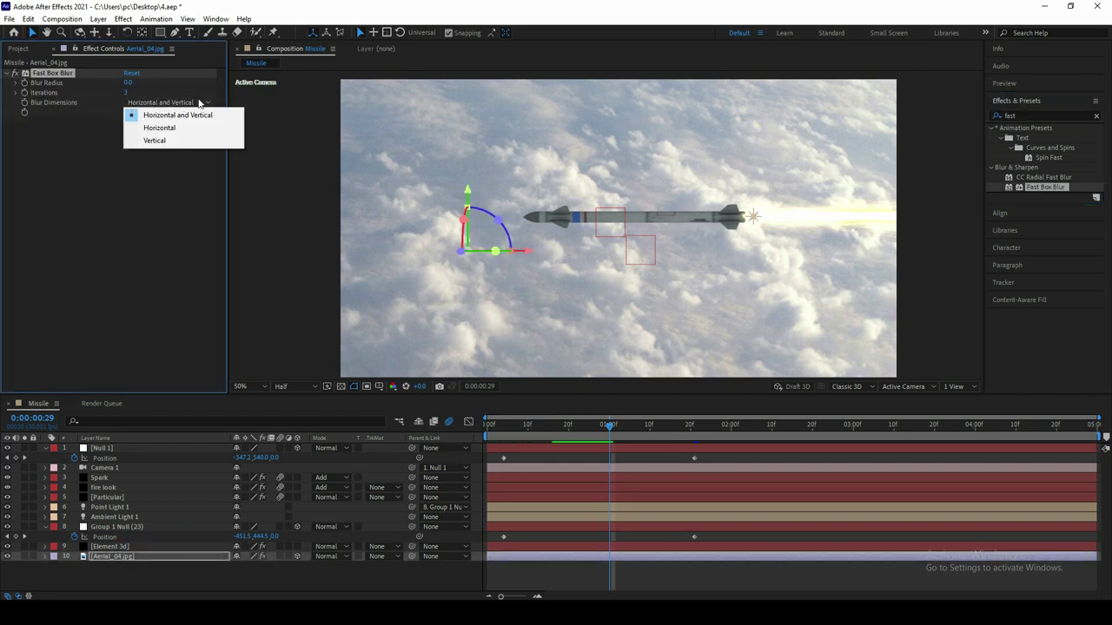
click(148, 128)
click(127, 91)
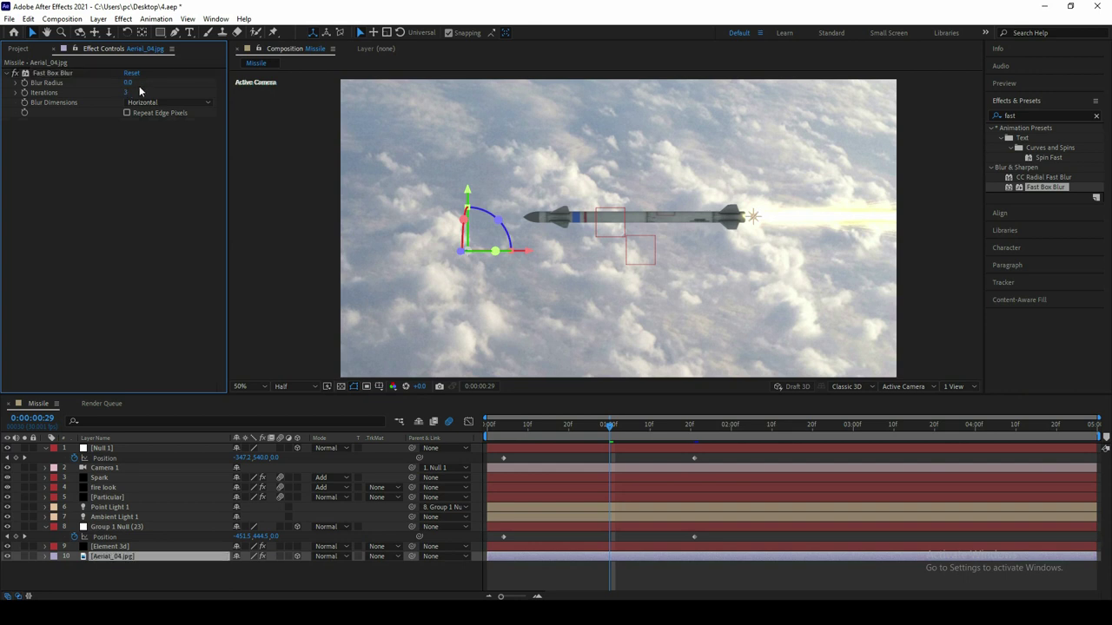
click(130, 83)
text(5)
key(Return)
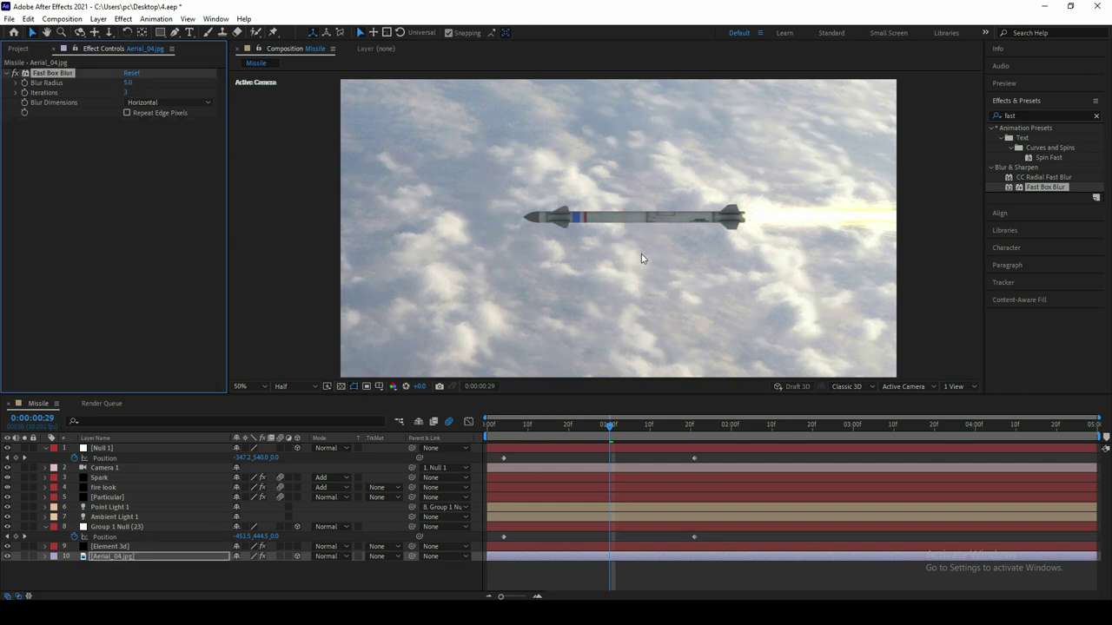
key(Page_Down)
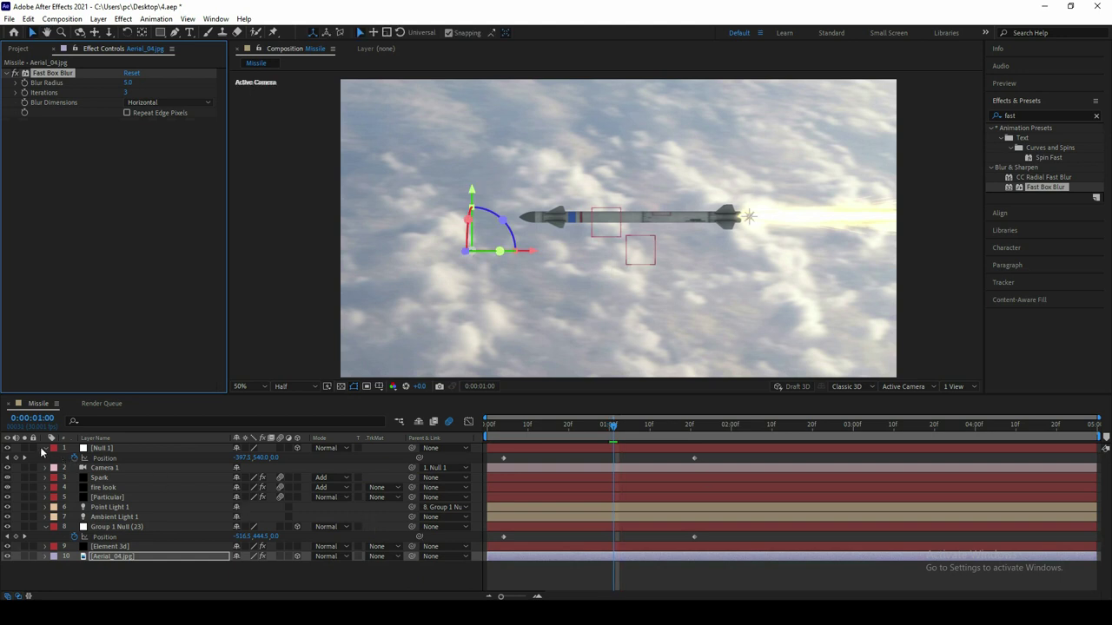
click(45, 449)
Step: Add a new adjustment layer and move it to the top of the layer stack
click(45, 517)
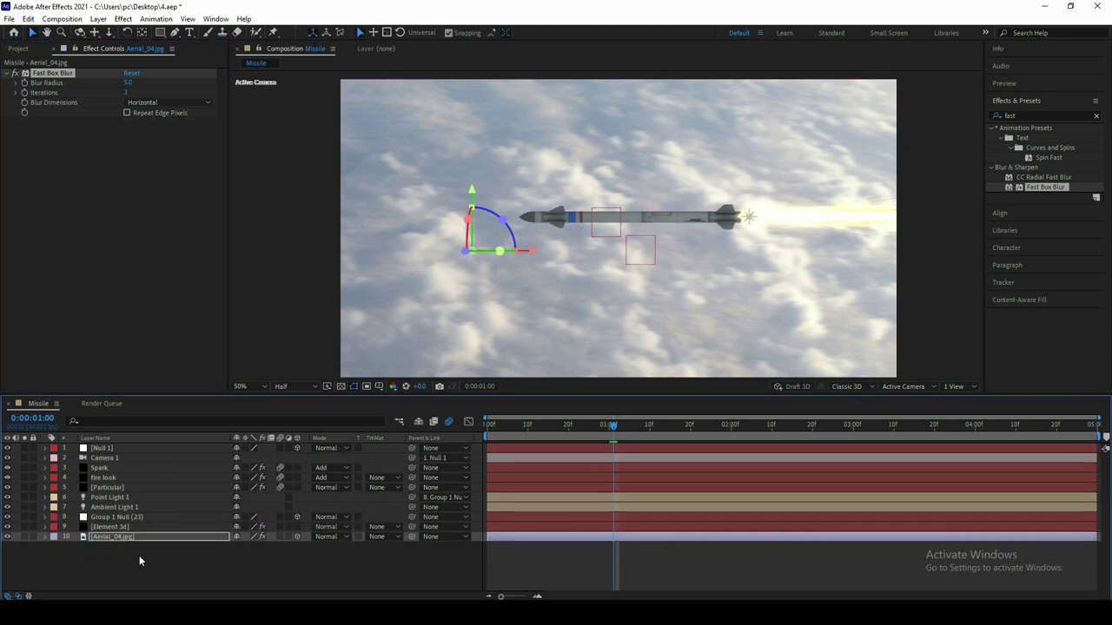
right_click(143, 560)
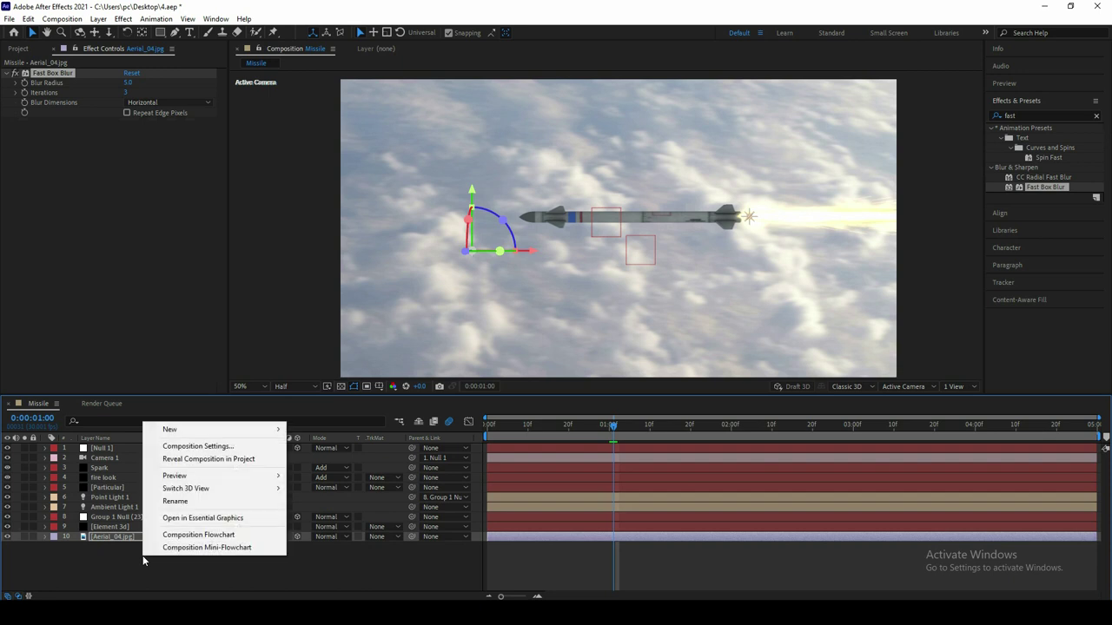
mouse_move(200, 431)
click(337, 523)
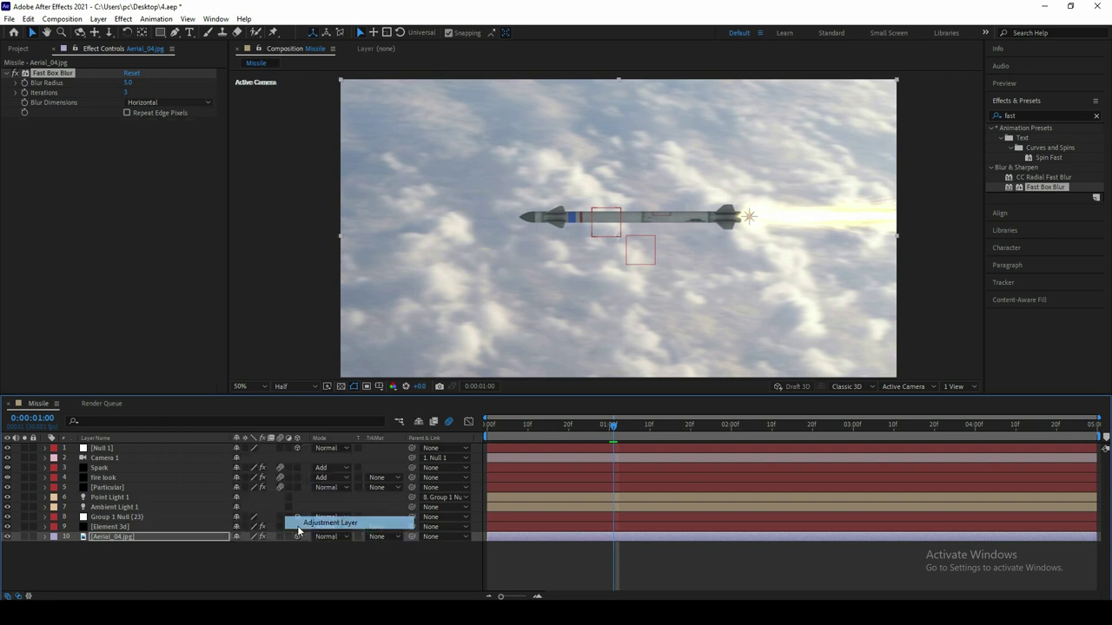
drag(132, 537, 112, 446)
Step: Apply Glow to Aerial_04.jpg with Intensity 0.4 and a wider radius
click(122, 546)
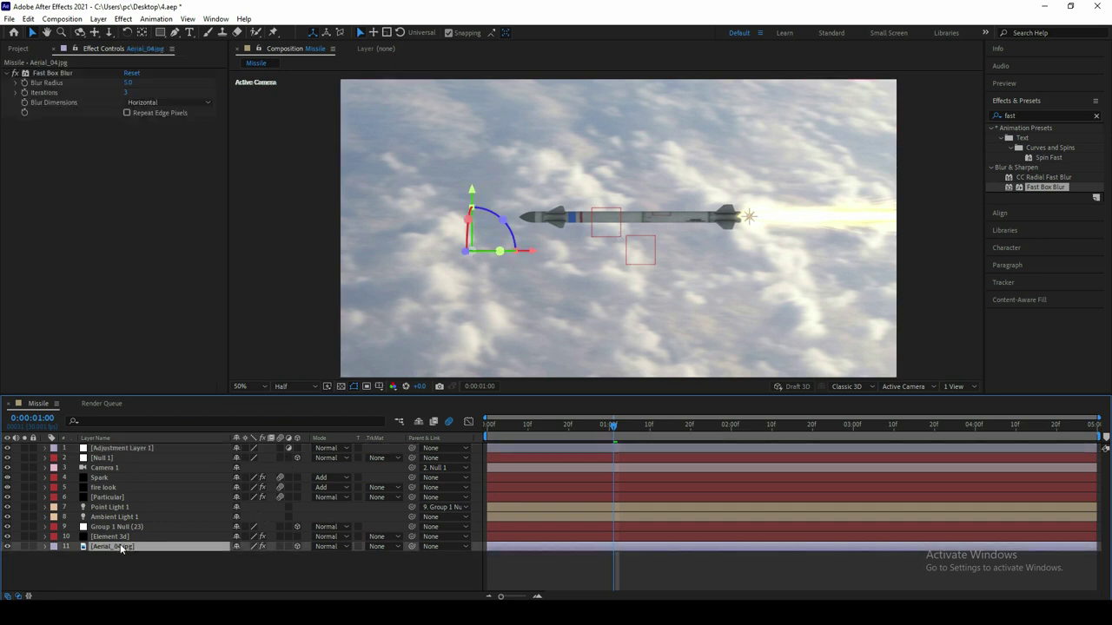
click(1018, 116)
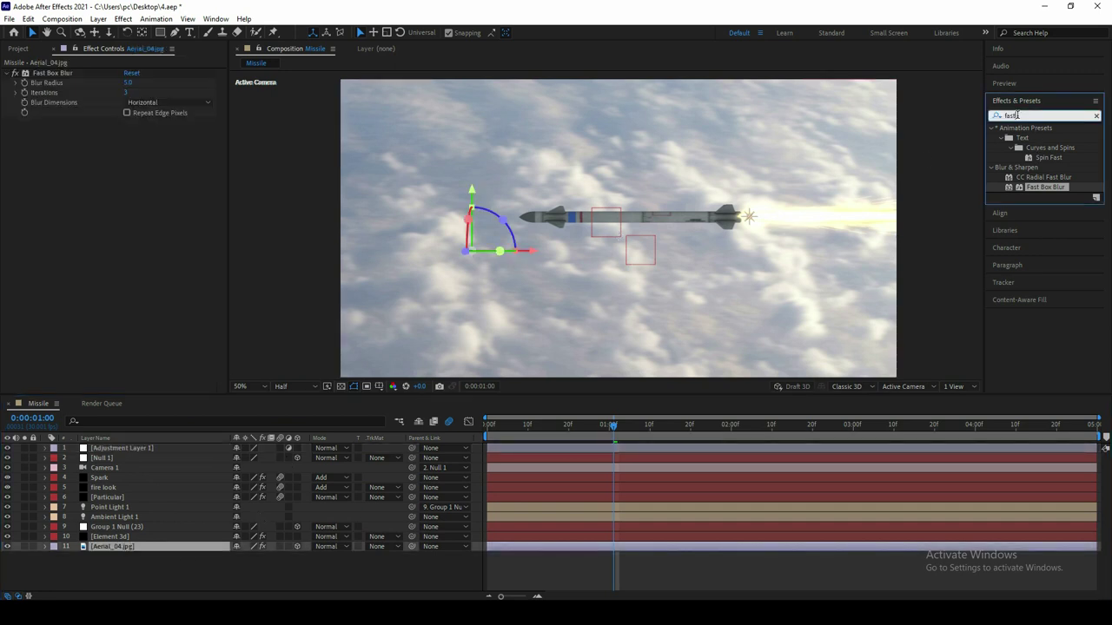
text(glow)
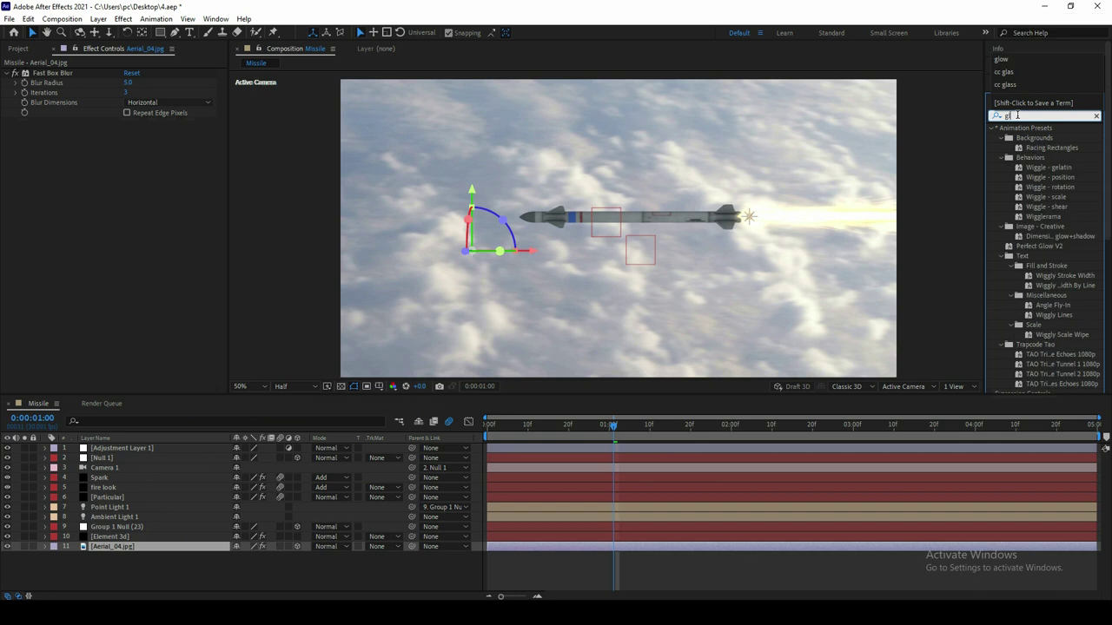
mouse_move(1034, 216)
mouse_down()
mouse_move(816, 393)
mouse_move(125, 547)
mouse_up()
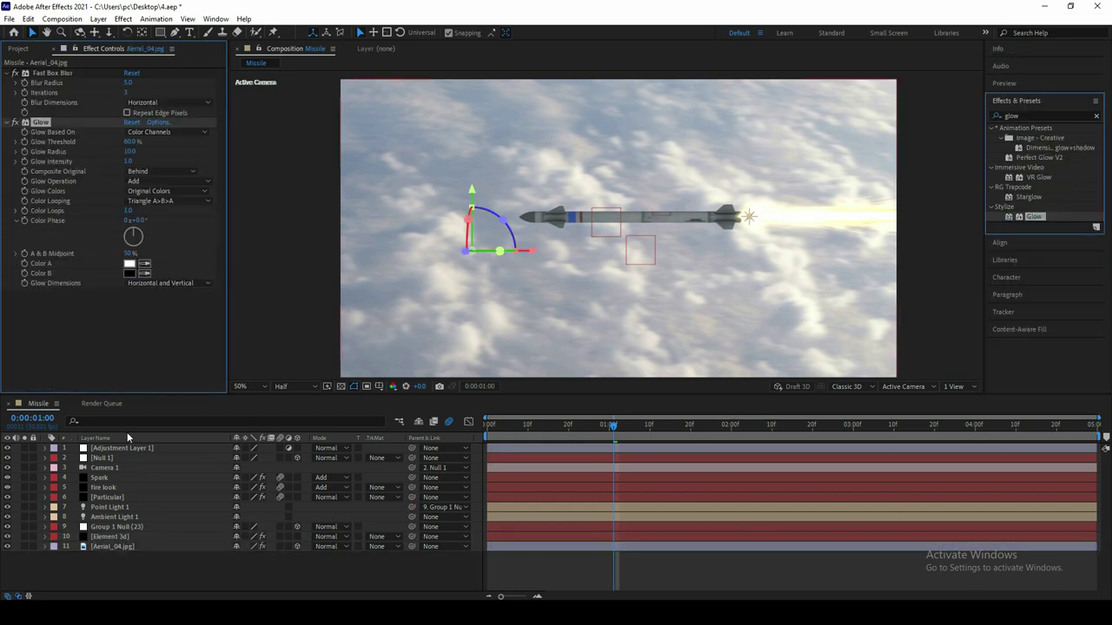
click(129, 162)
text(4)
key(Return)
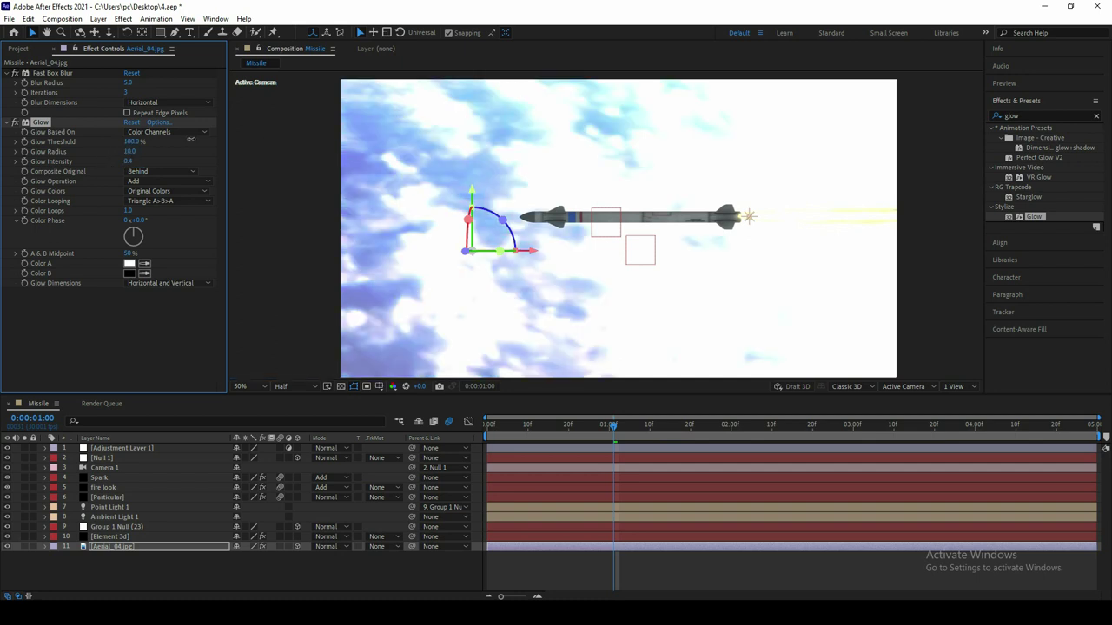
drag(130, 151, 192, 151)
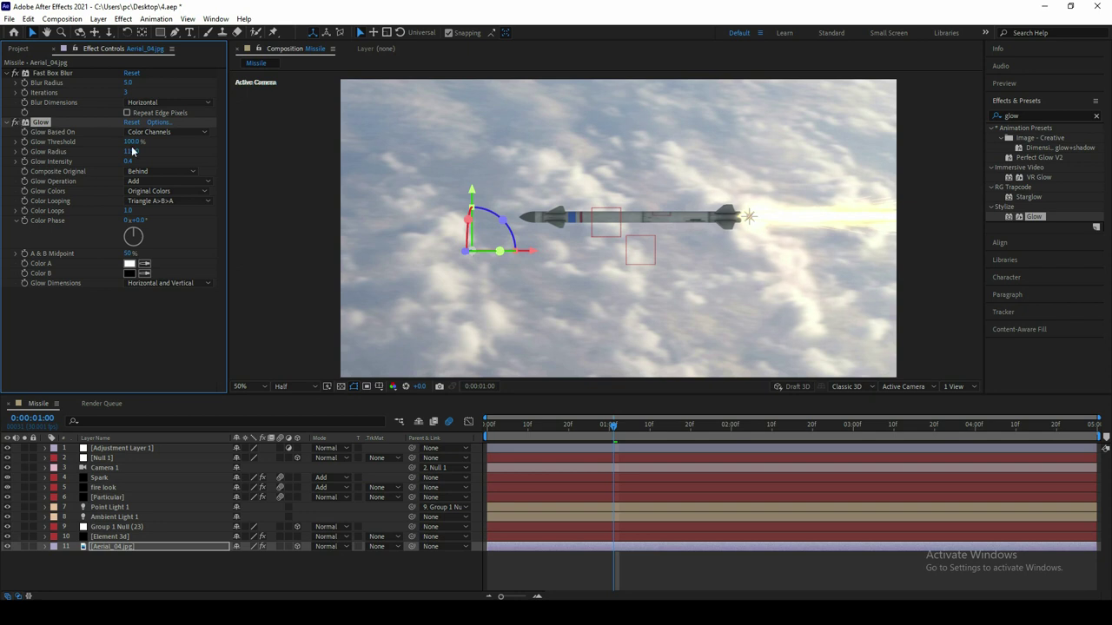
click(157, 447)
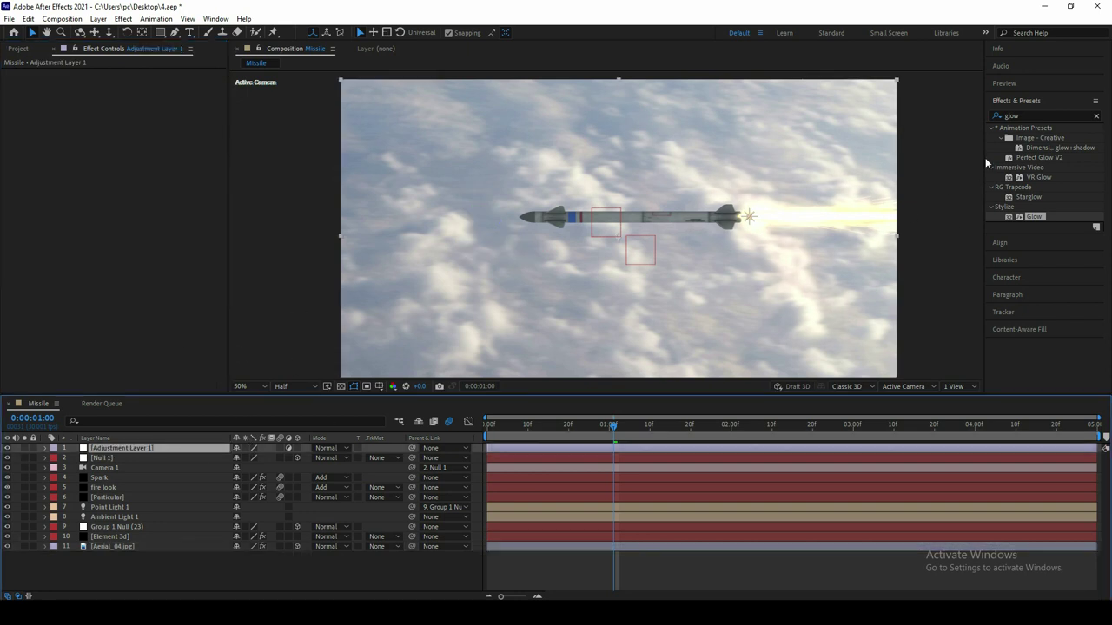
Step: Apply Curves to Adjustment Layer 1, pull the RGB curve down, and preview the shot
click(1027, 115)
text(curv)
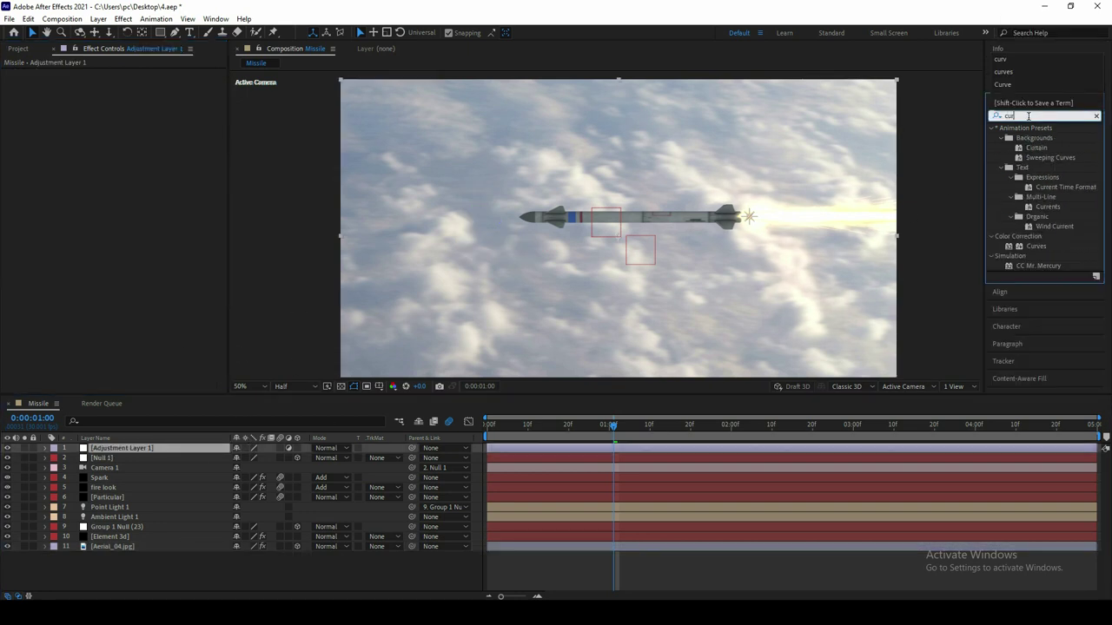
drag(1036, 166, 105, 286)
drag(93, 192, 100, 202)
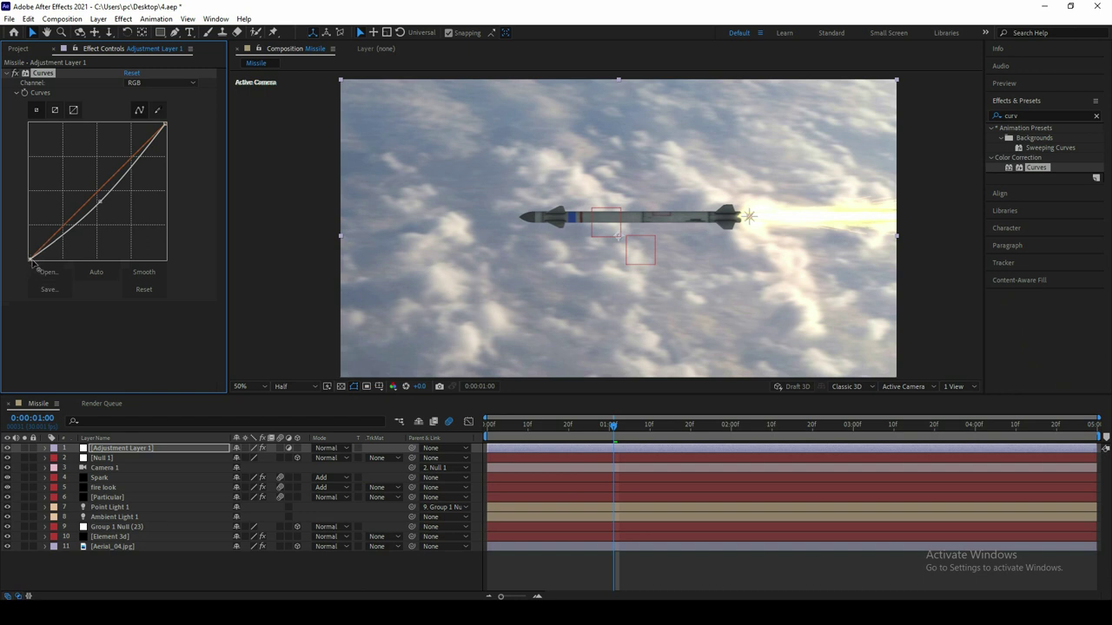
key(space)
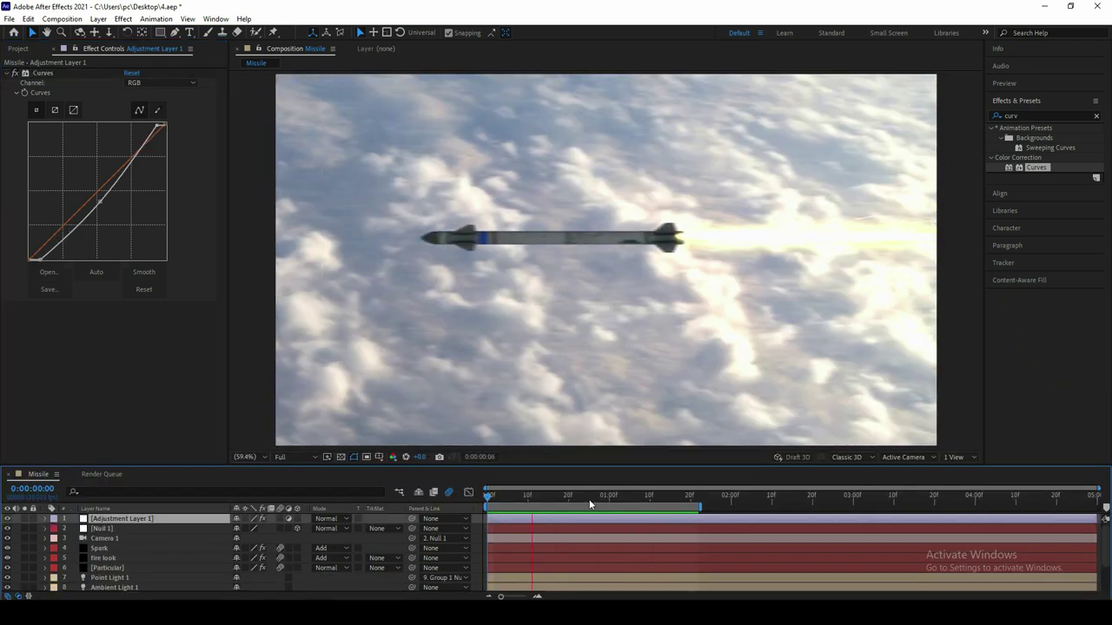
key(space)
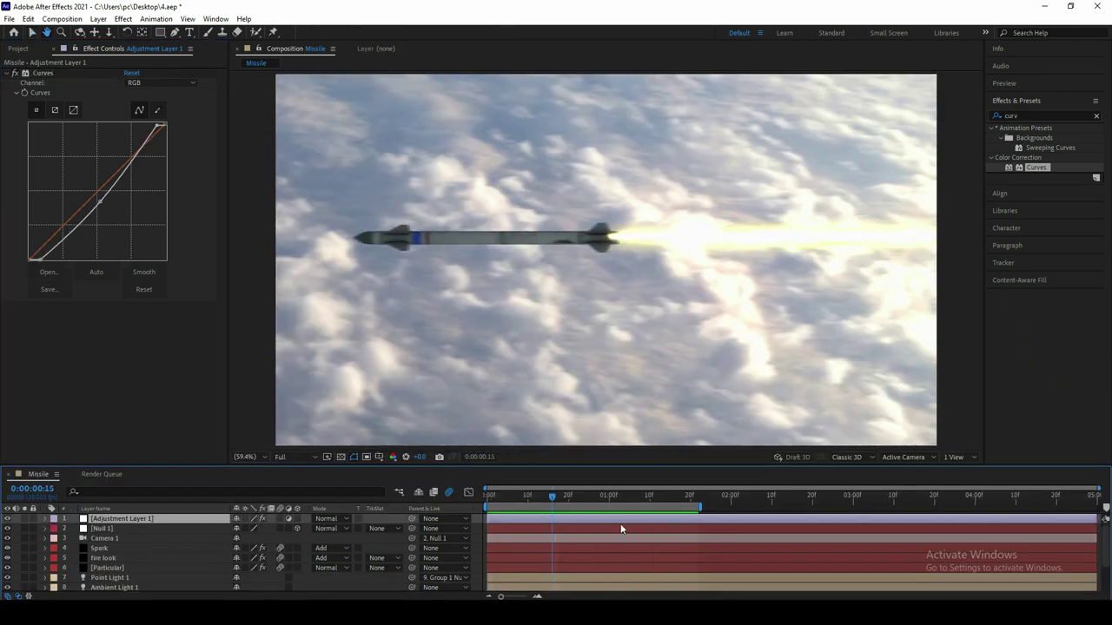
click(109, 568)
scroll(222, 180, down, 4)
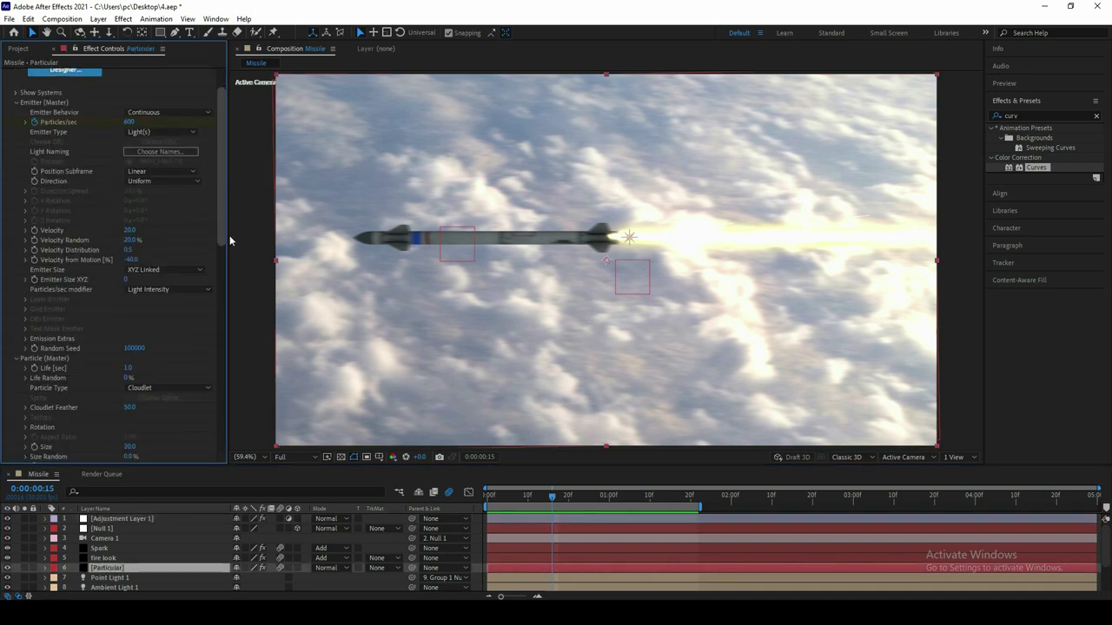
scroll(213, 306, down, 4)
scroll(112, 307, down, 2)
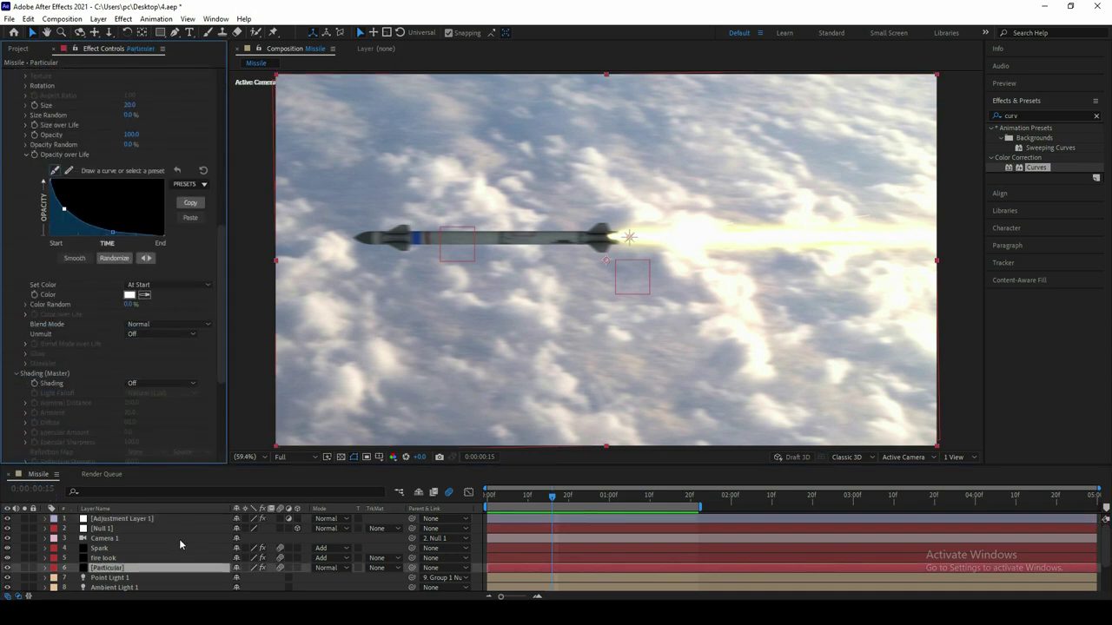
click(109, 557)
scroll(193, 362, down, 10)
key(space)
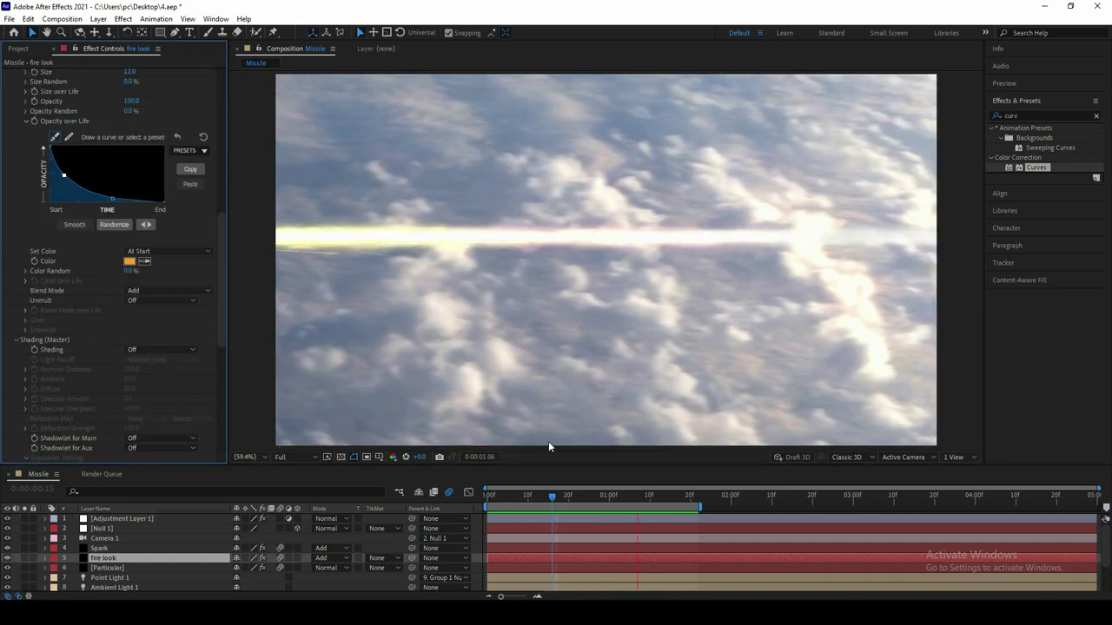